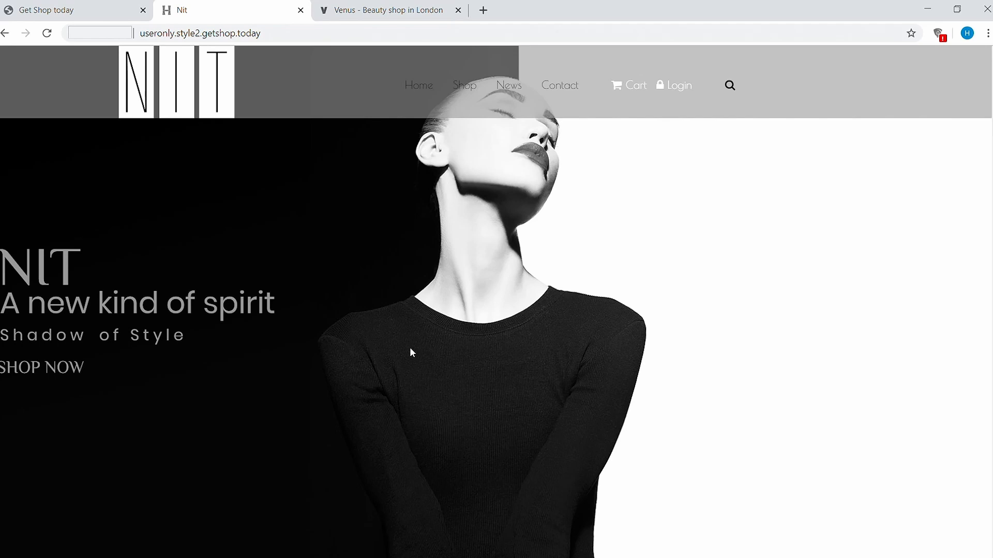
Look through the current Nit home page down to its newsletter section and view the Venus reference site
scroll(412, 353, down, 10)
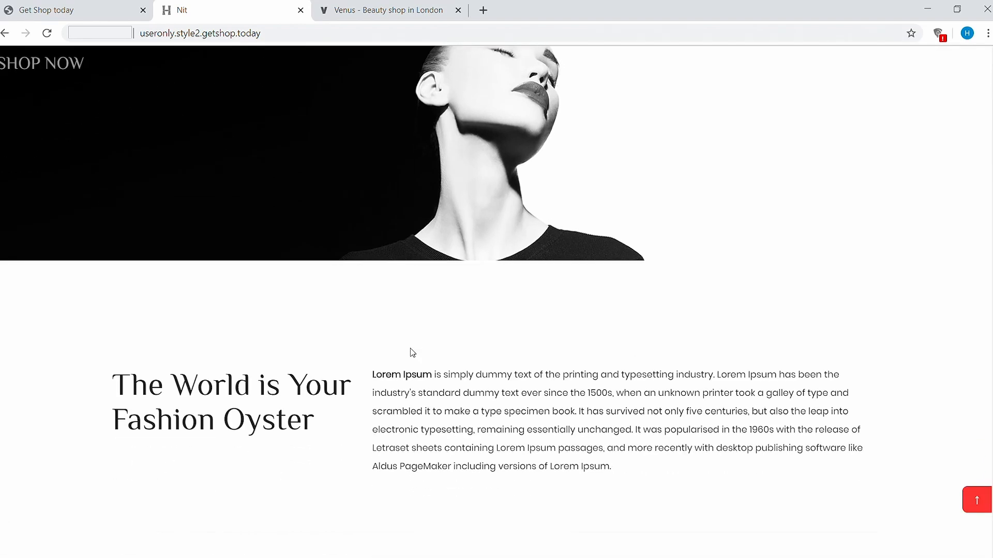
scroll(412, 353, down, 12)
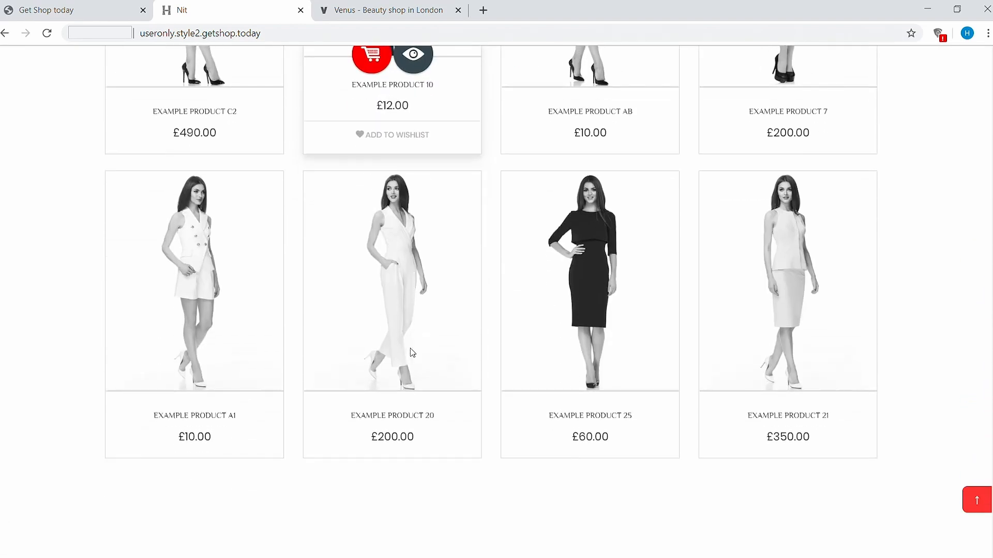
scroll(412, 353, down, 10)
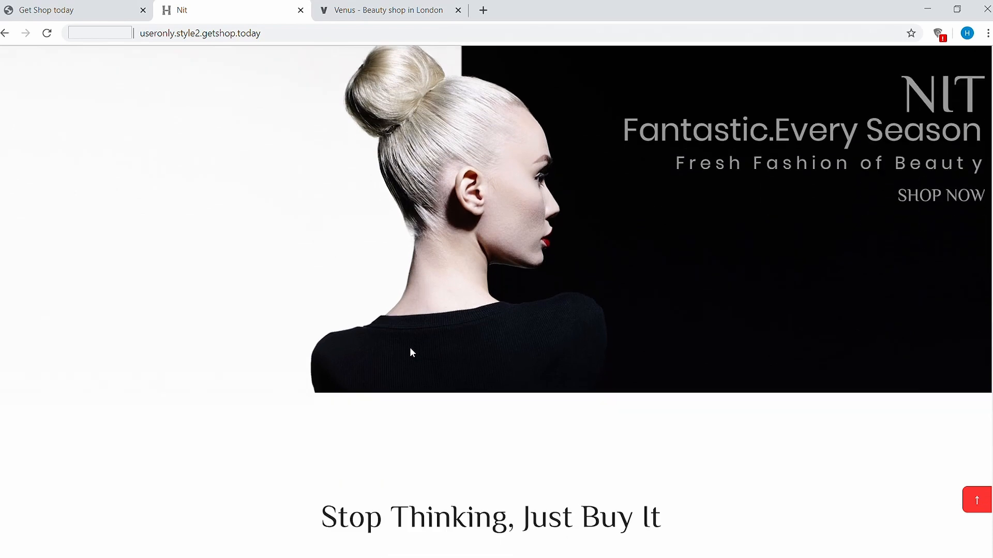
scroll(412, 353, down, 10)
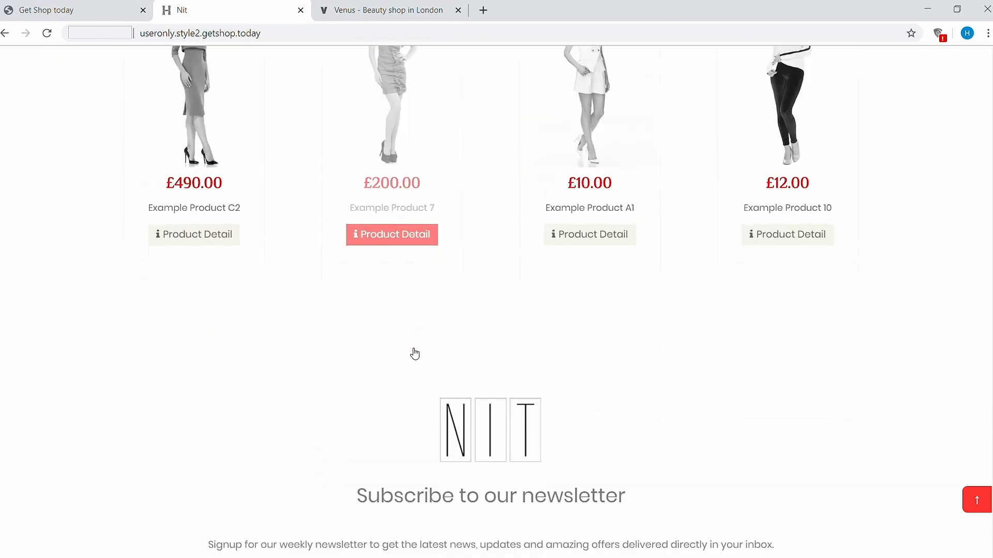
scroll(412, 353, down, 1)
key(ctrl+Tab)
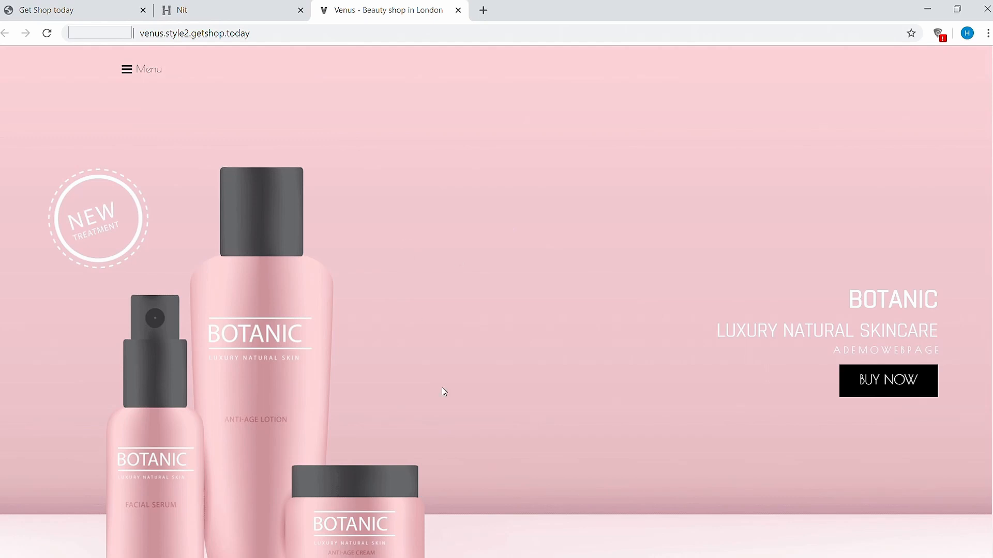
Open the default Home page in the admin panel's page builder and review its modules against the live Nit page
click(67, 10)
mouse_move(619, 105)
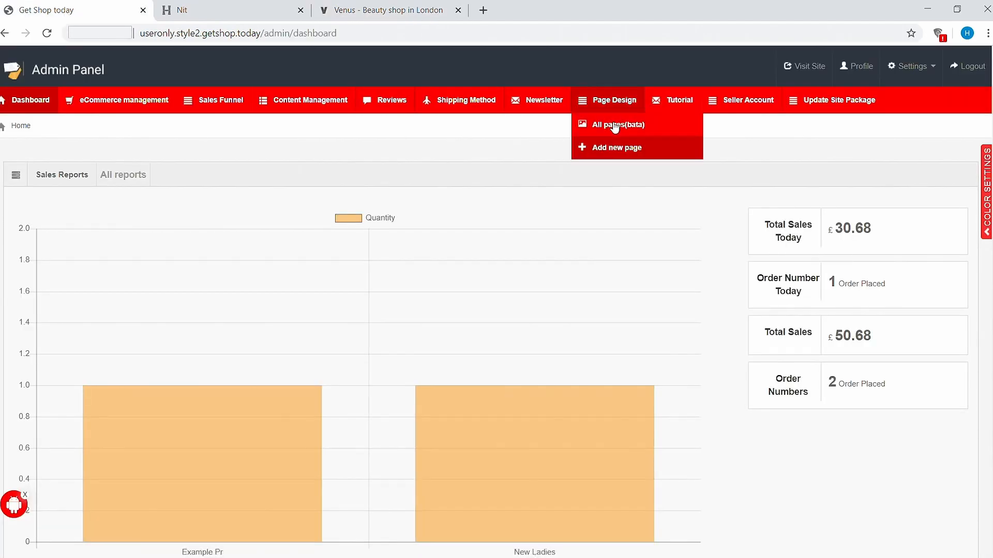
click(614, 127)
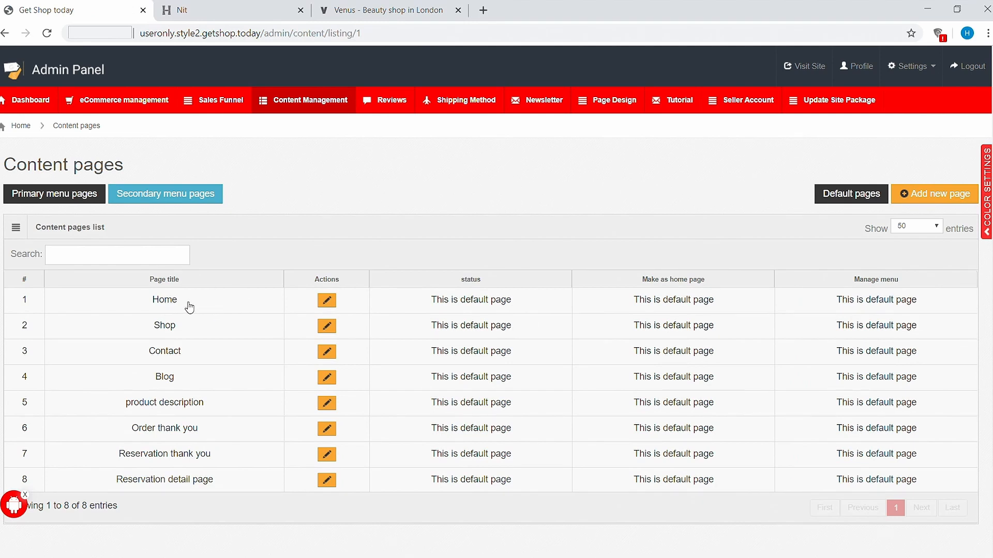
click(327, 300)
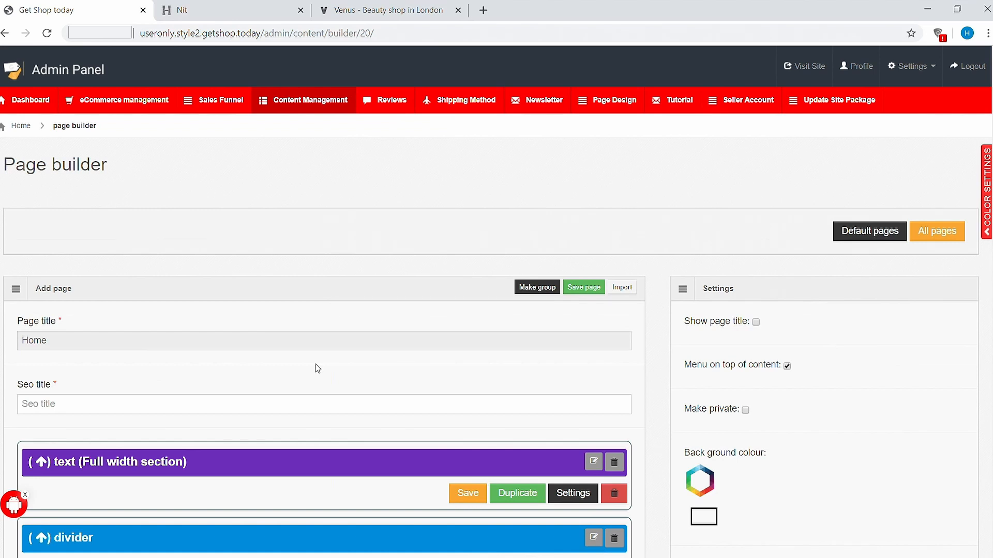
scroll(317, 365, down, 5)
scroll(321, 369, down, 15)
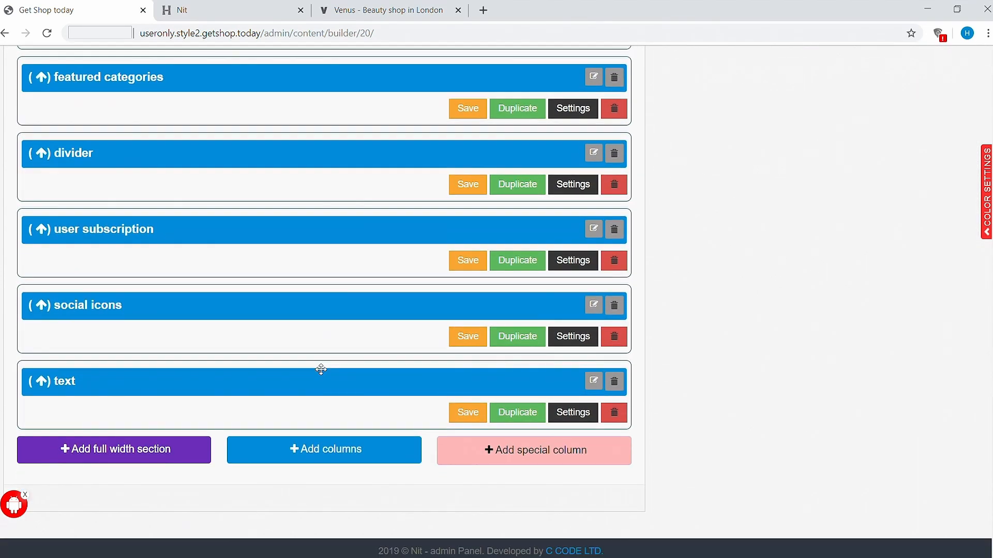
key(ctrl+Tab)
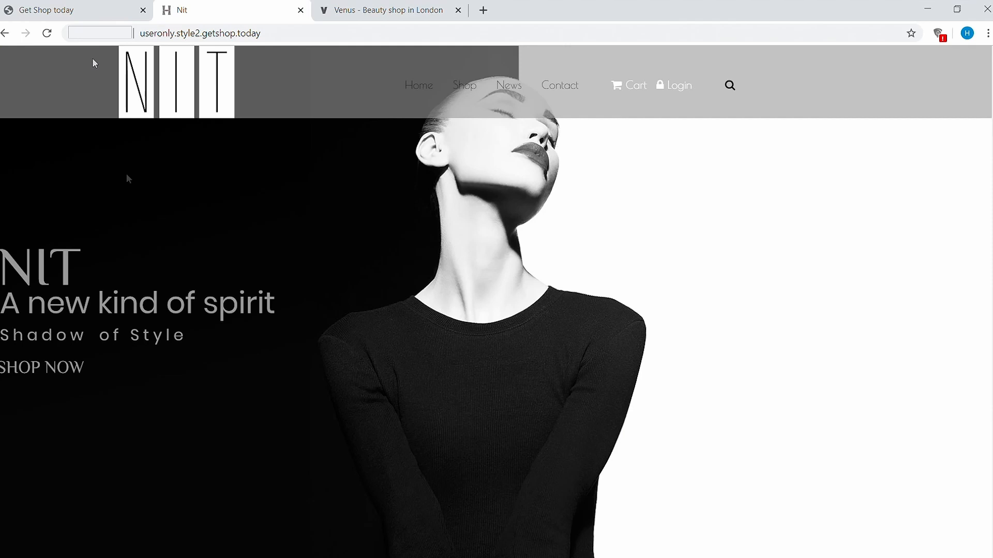
click(85, 16)
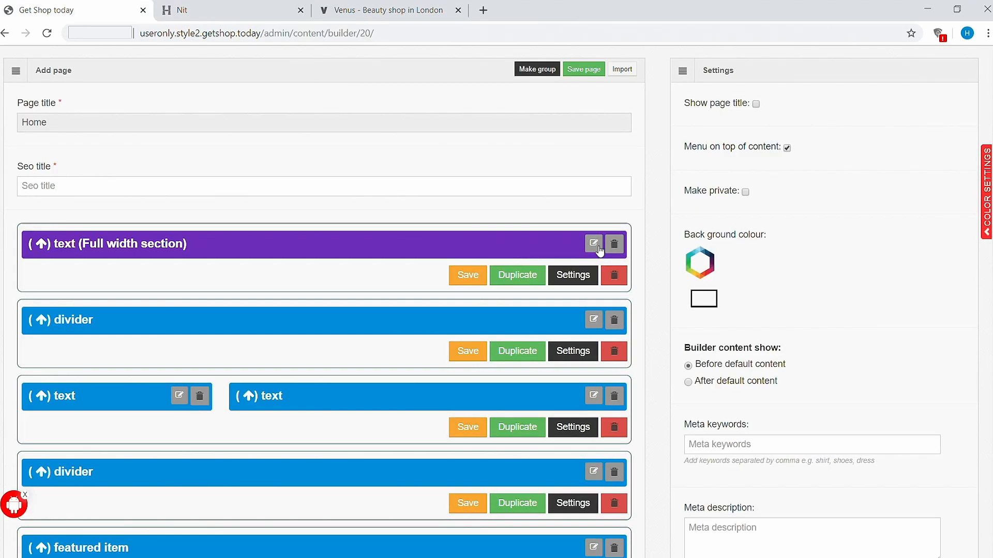
Save a draft copy of the Home page titled "Home page Backup 001"
scroll(595, 250, up, 1)
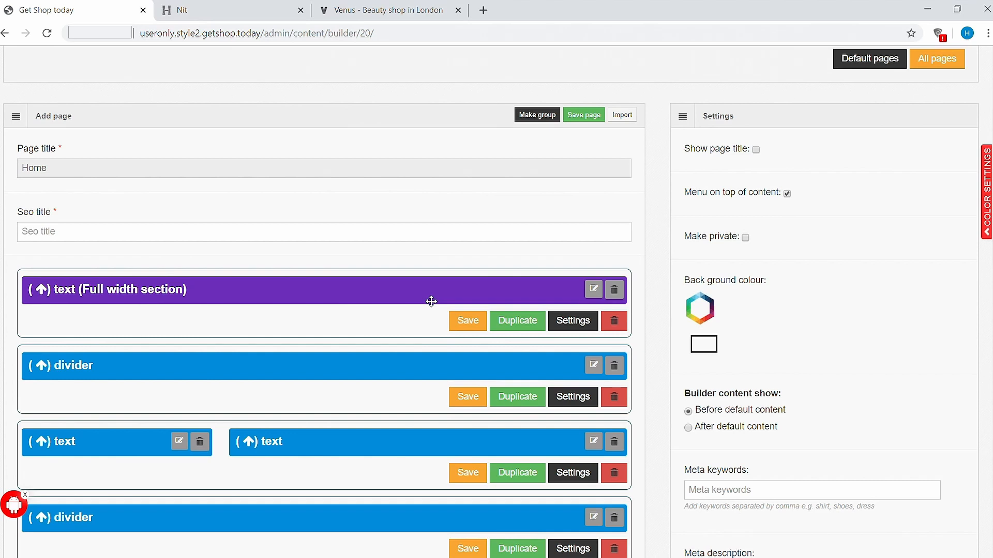
scroll(431, 301, up, 1)
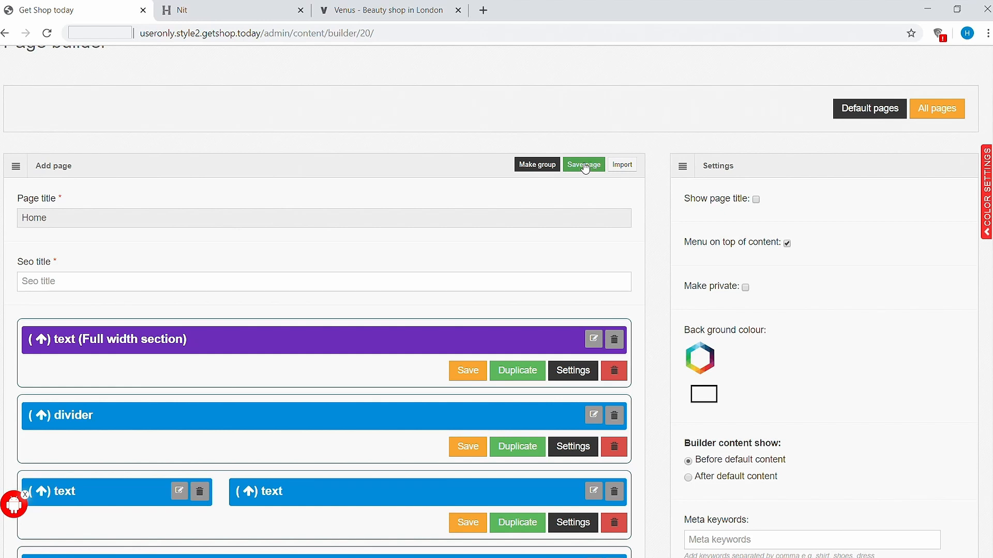
click(580, 165)
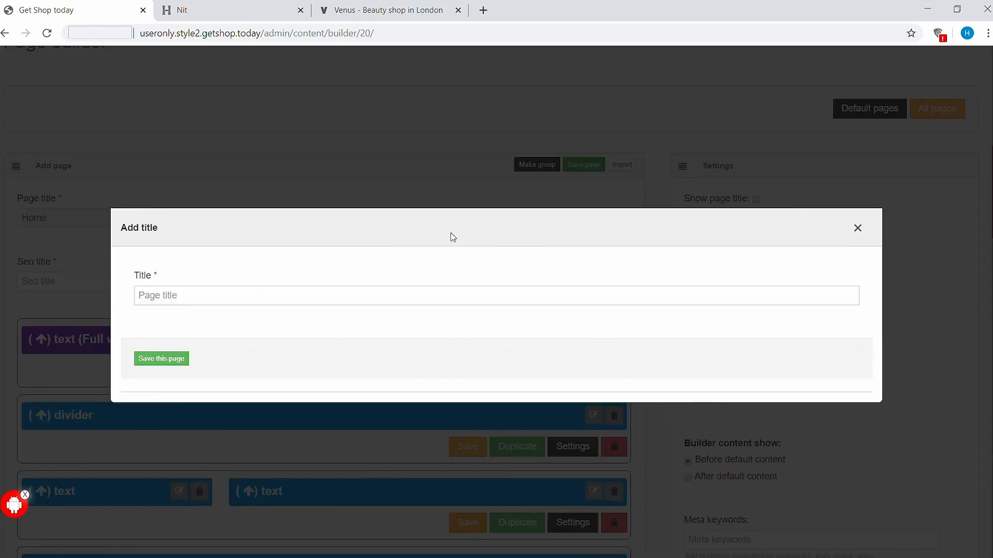
click(209, 298)
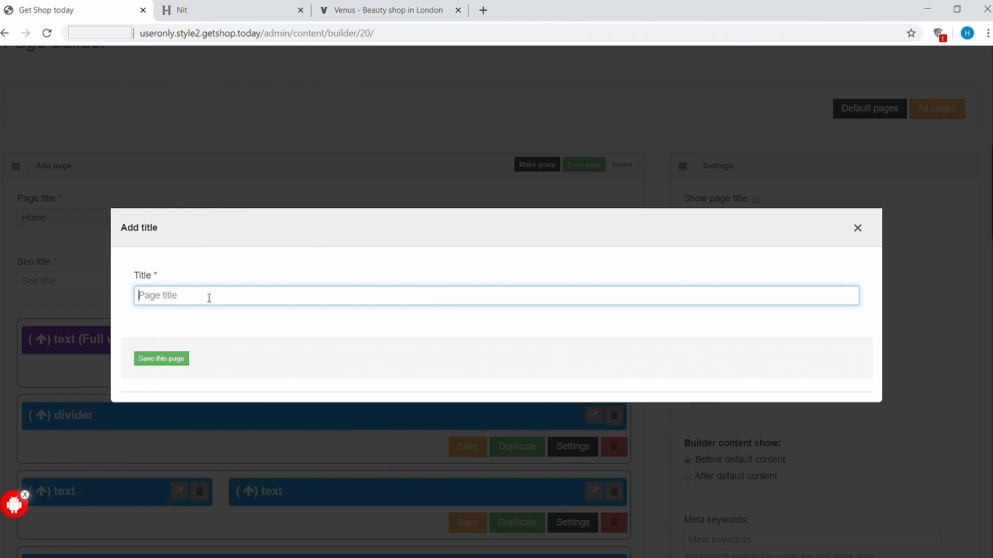
text(Home page Backup 001)
click(172, 361)
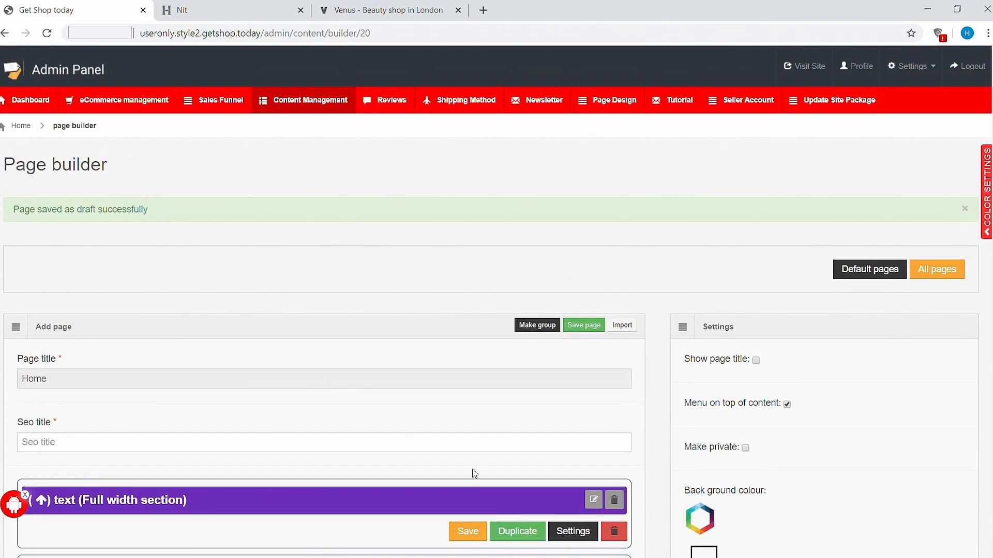
Open the full-page drafts available for import and choose "Home page Backup 001"
scroll(473, 469, down, 4)
scroll(562, 397, up, 2)
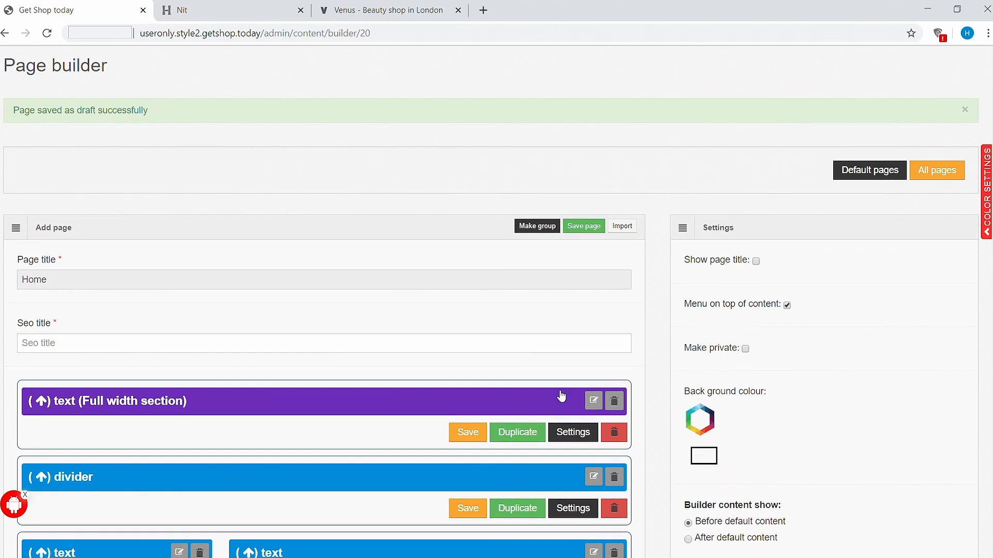
click(628, 229)
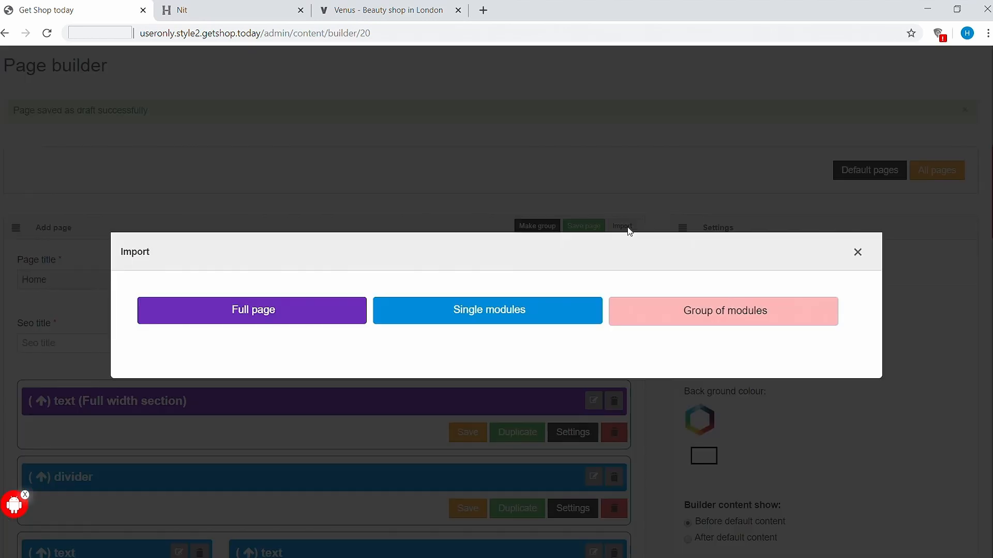
click(284, 313)
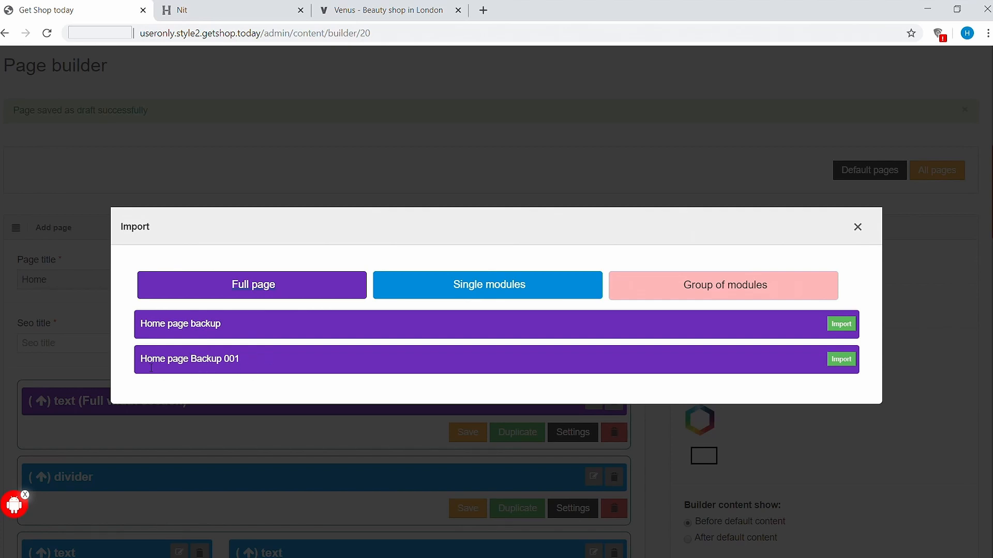
click(848, 364)
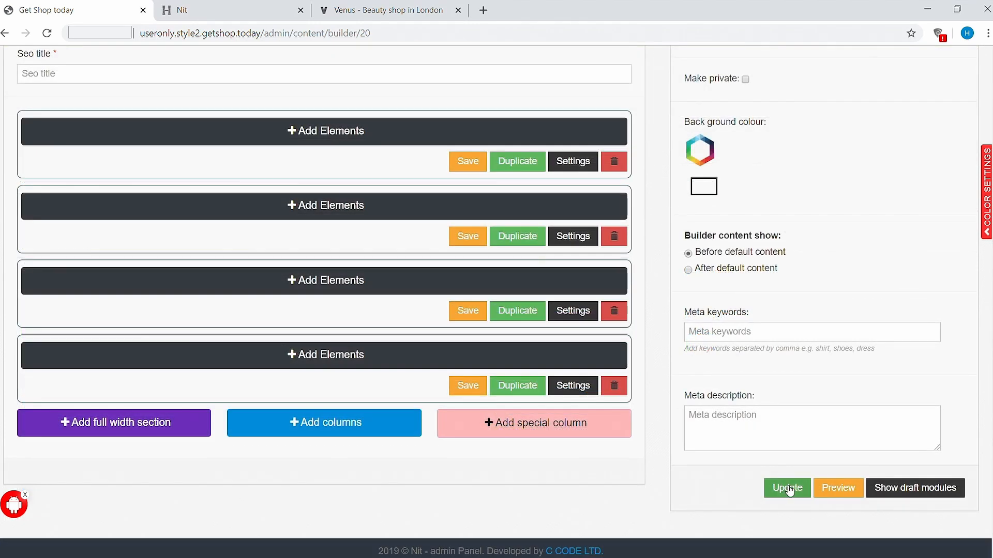
Update the Home page with its emptied sections and reload the live Nit page to check it
click(788, 489)
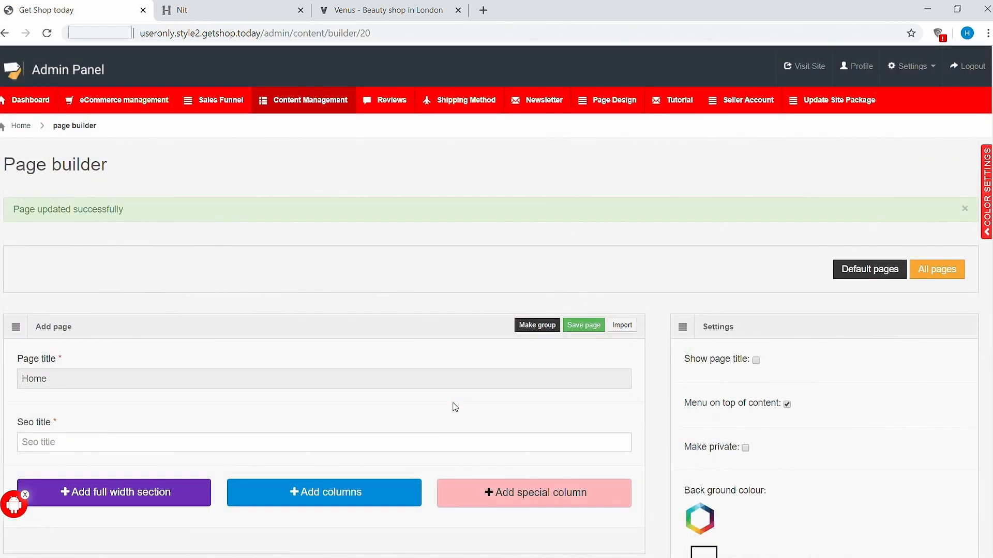
click(220, 15)
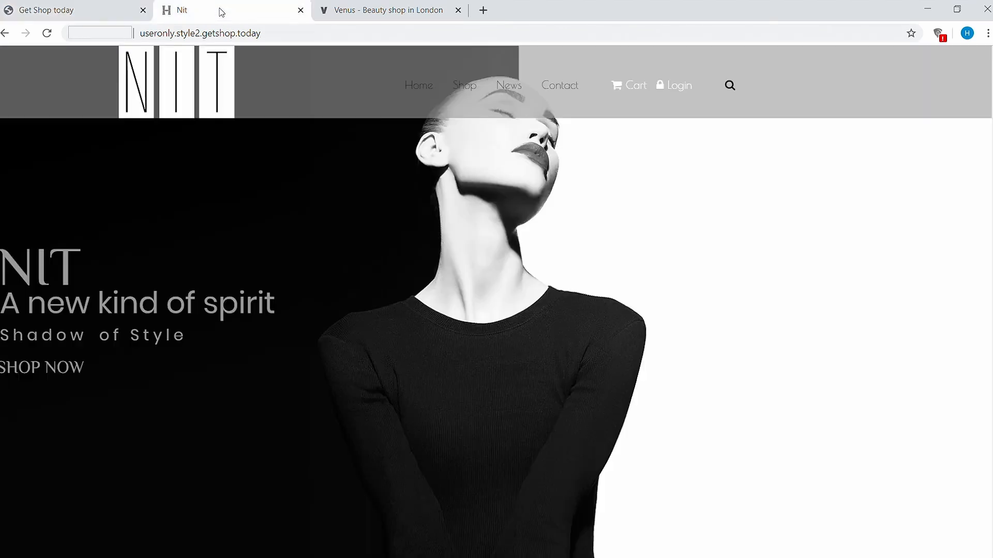
click(48, 34)
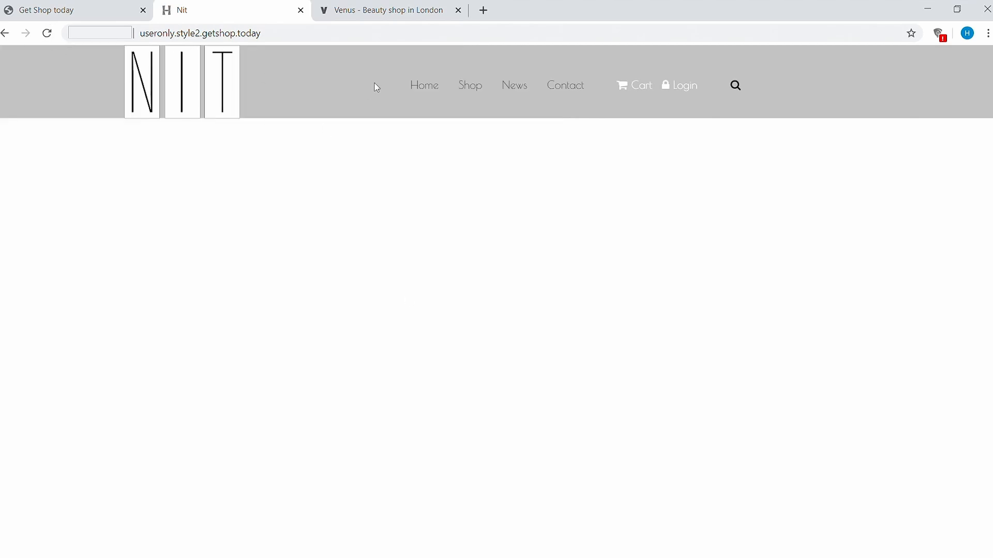
Check the Venus site's banner, and add a full width section with an Images module to the Home page
click(386, 21)
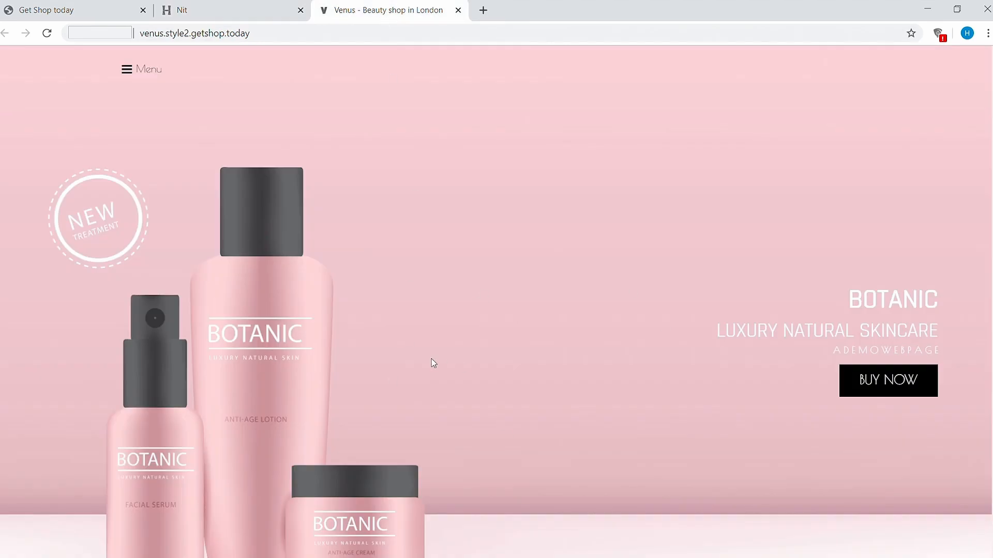
scroll(458, 331, down, 1)
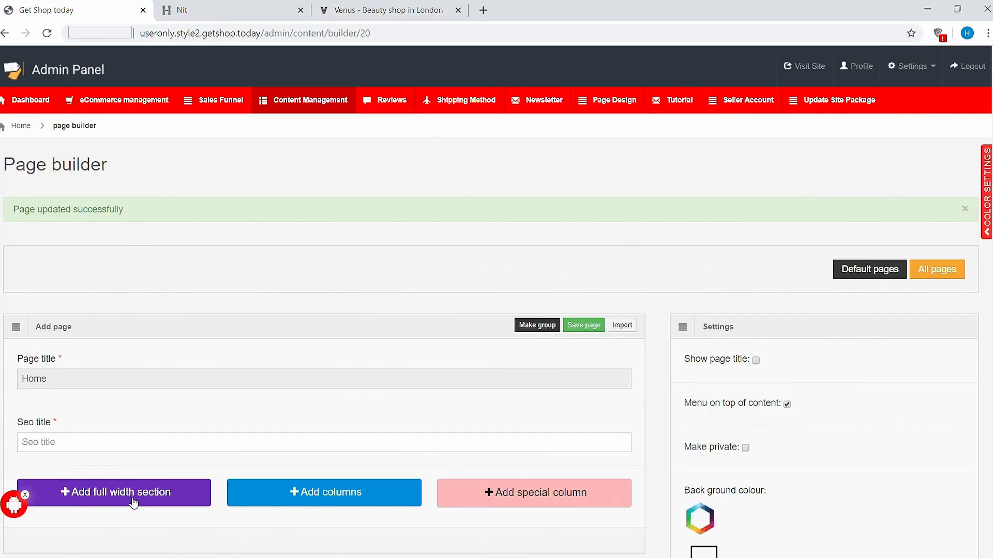
click(167, 496)
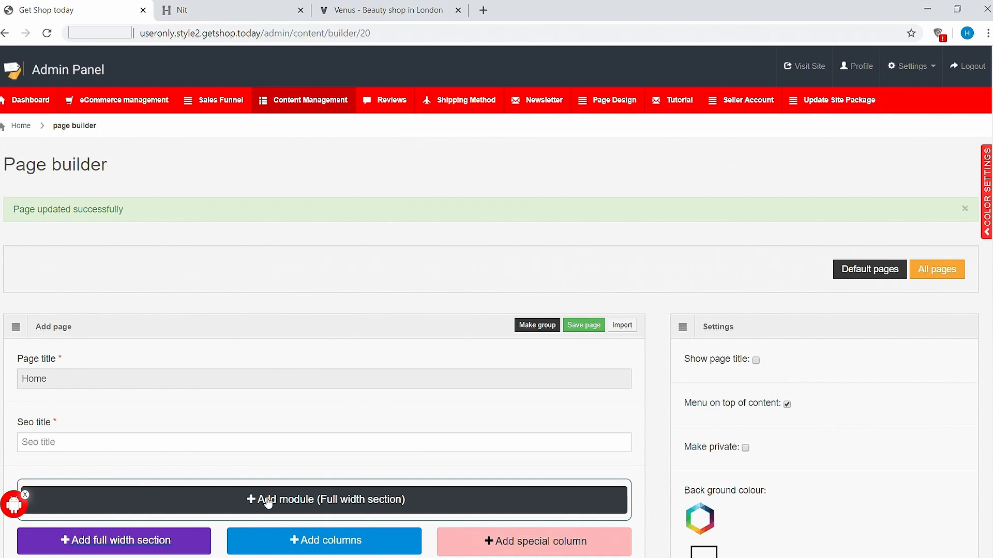
click(299, 504)
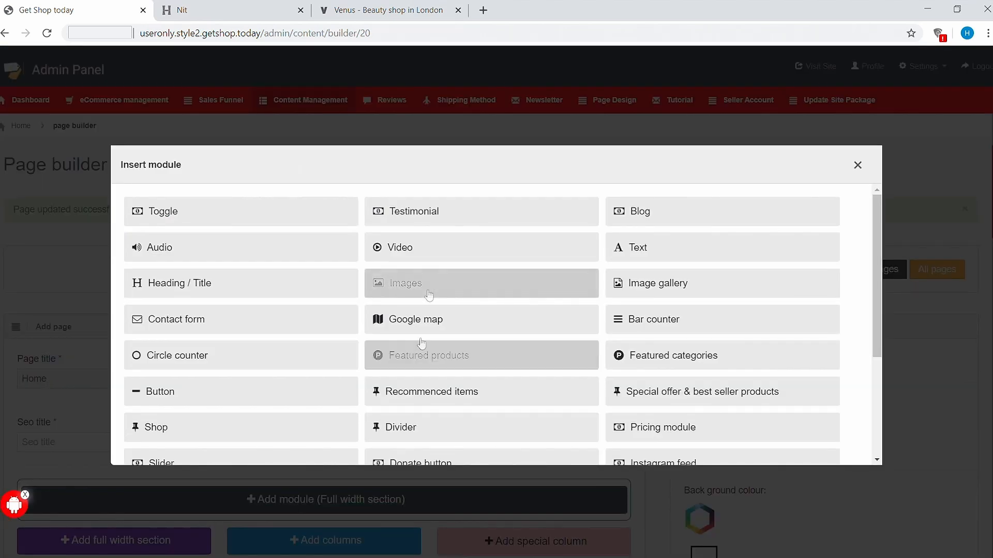
click(408, 283)
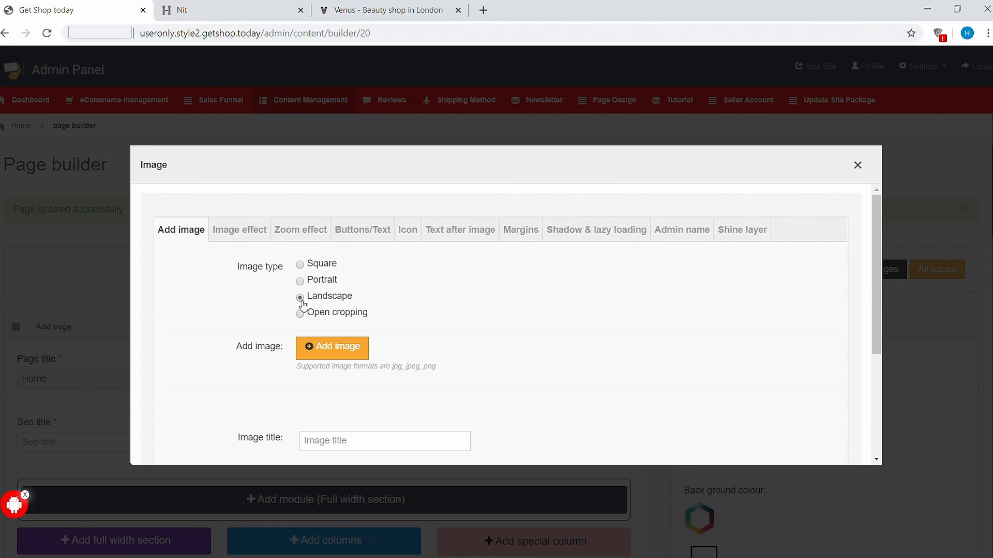
Add the Botanic product banner as a Landscape image, cropped to the picture's full width, and save the image module
click(408, 18)
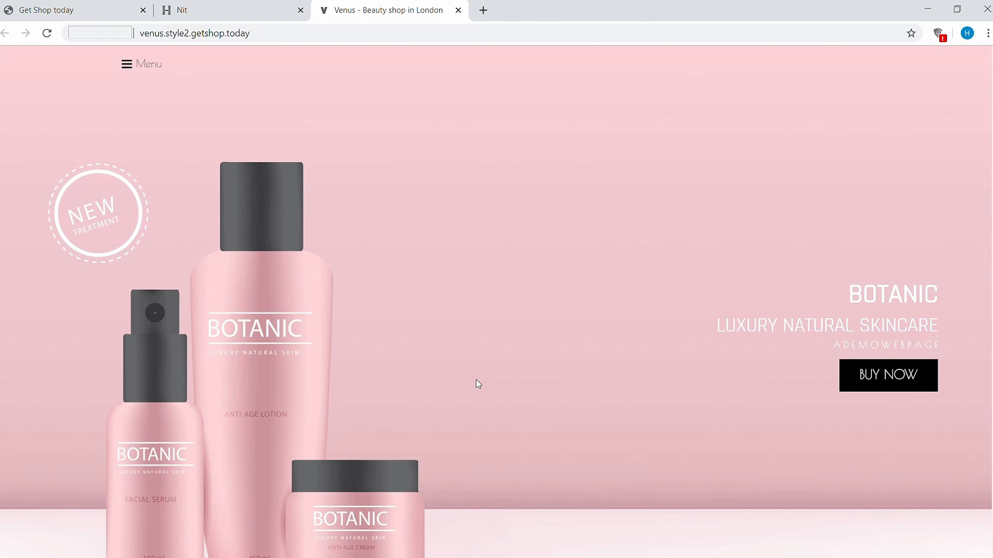
click(93, 8)
click(342, 347)
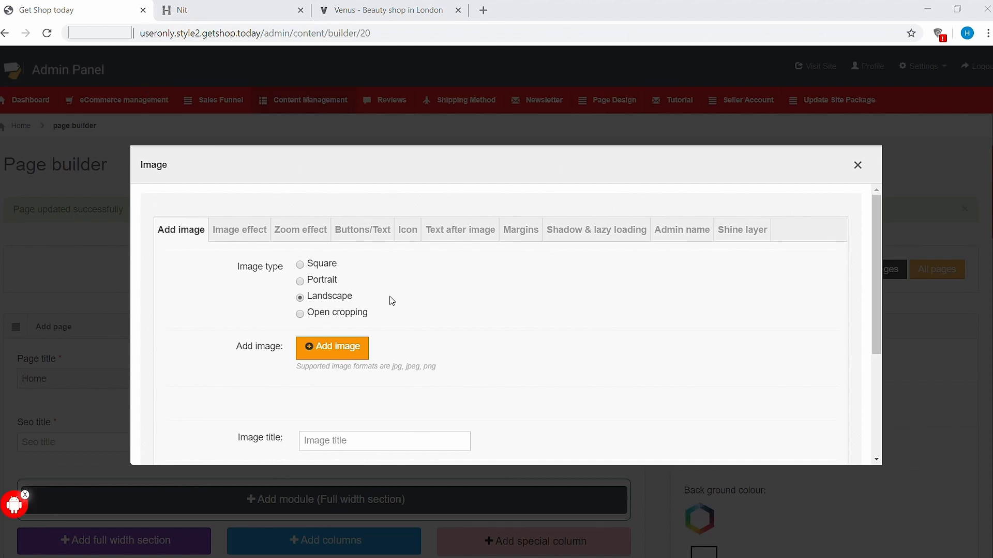
scroll(514, 350, down, 3)
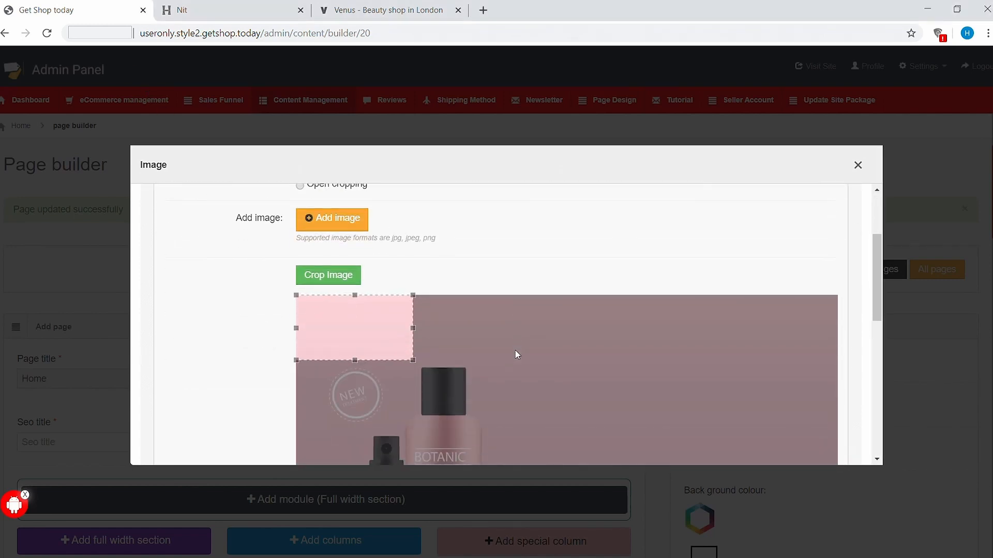
scroll(515, 349, down, 2)
drag(420, 231, 837, 347)
scroll(838, 346, down, 3)
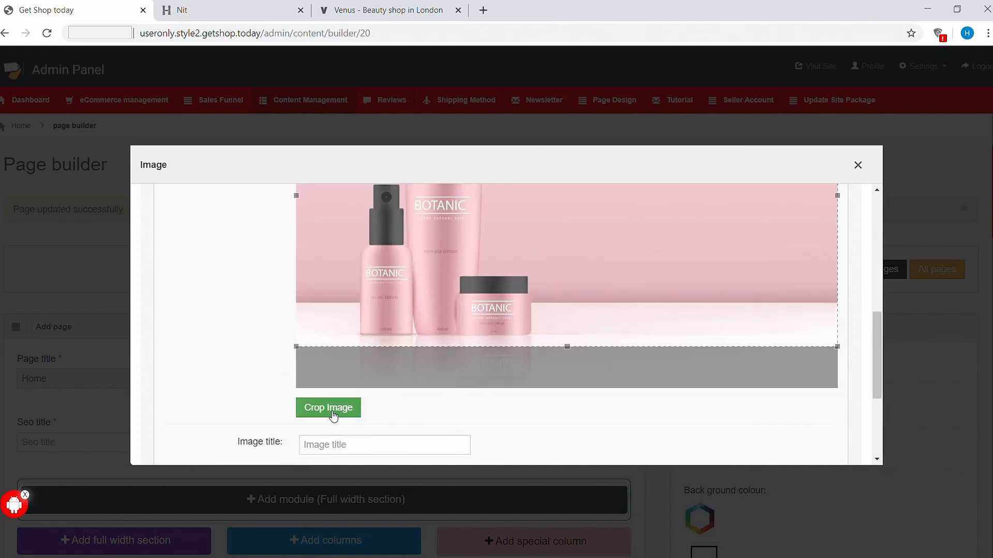
click(333, 416)
click(811, 398)
Update the Home page and reload the live Nit page to compare its new banner with the Venus site
scroll(791, 496, down, 7)
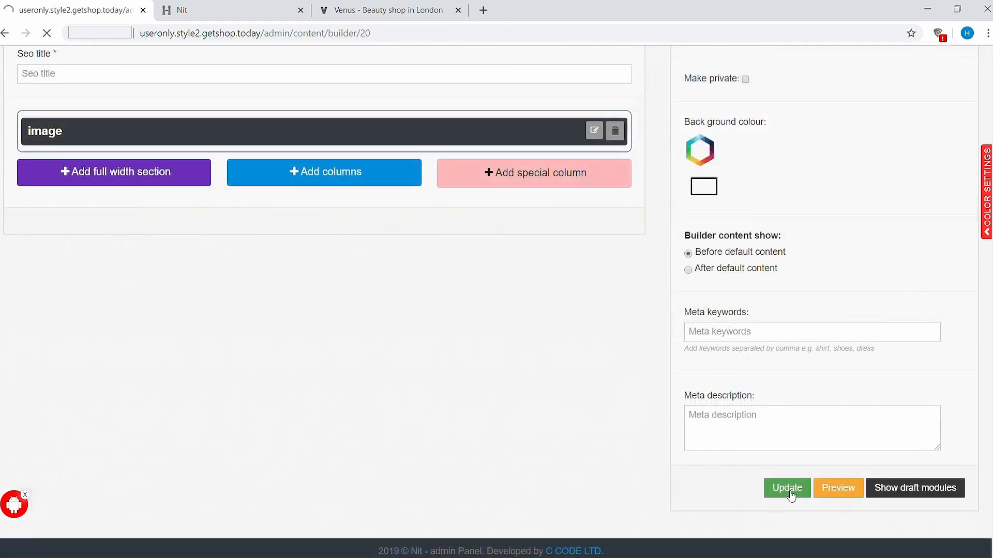
click(786, 487)
scroll(401, 439, down, 3)
click(176, 10)
click(46, 33)
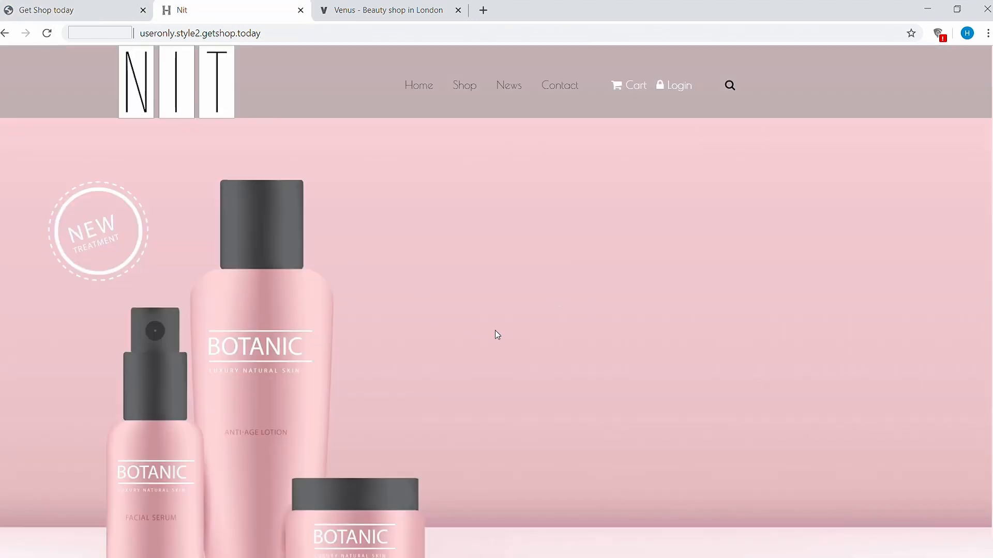
scroll(503, 330, down, 1)
scroll(505, 331, up, 1)
click(386, 12)
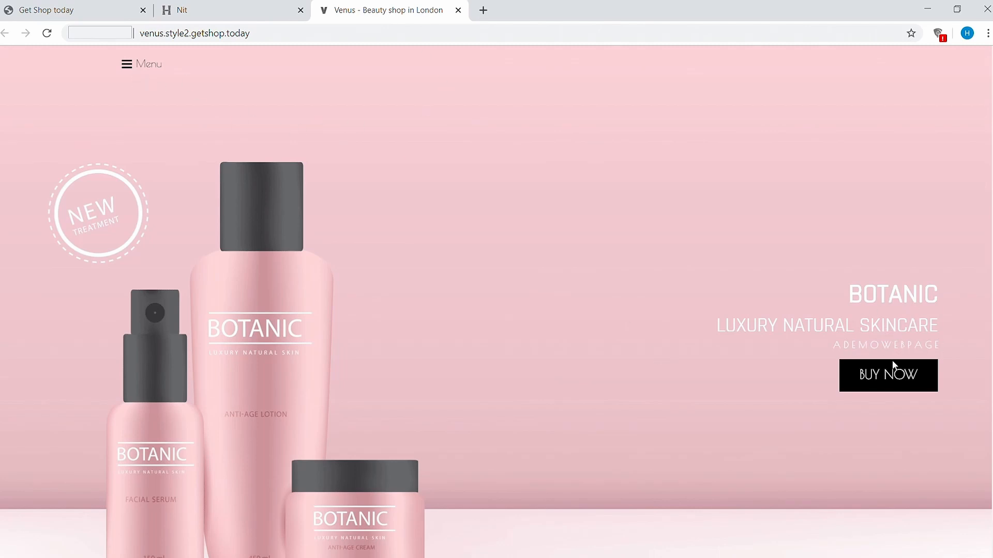
Fill the banner image's text with main heading BOTANIC, sub heading LUXURY NATURAL SKINCARE and text A D E M O W E B P A G E
click(82, 14)
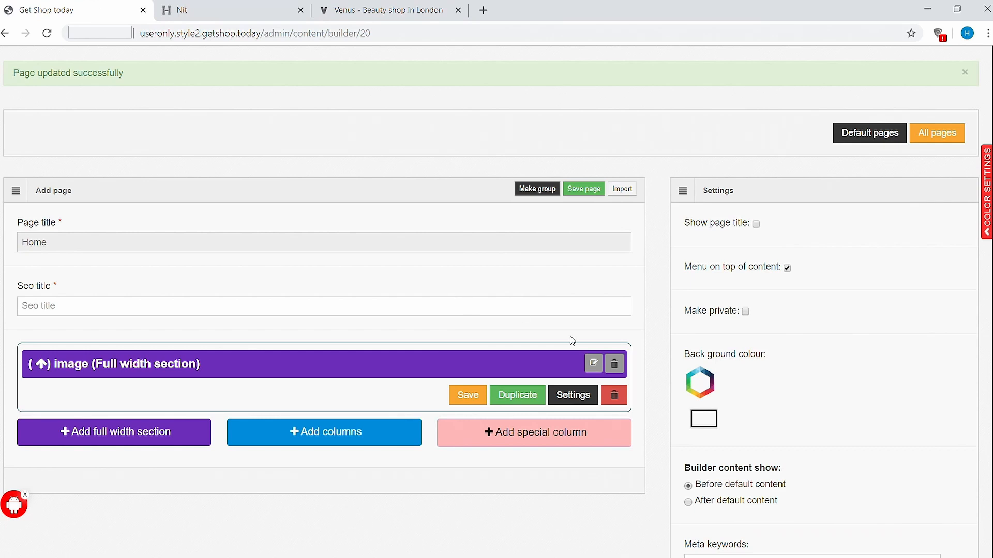
click(594, 363)
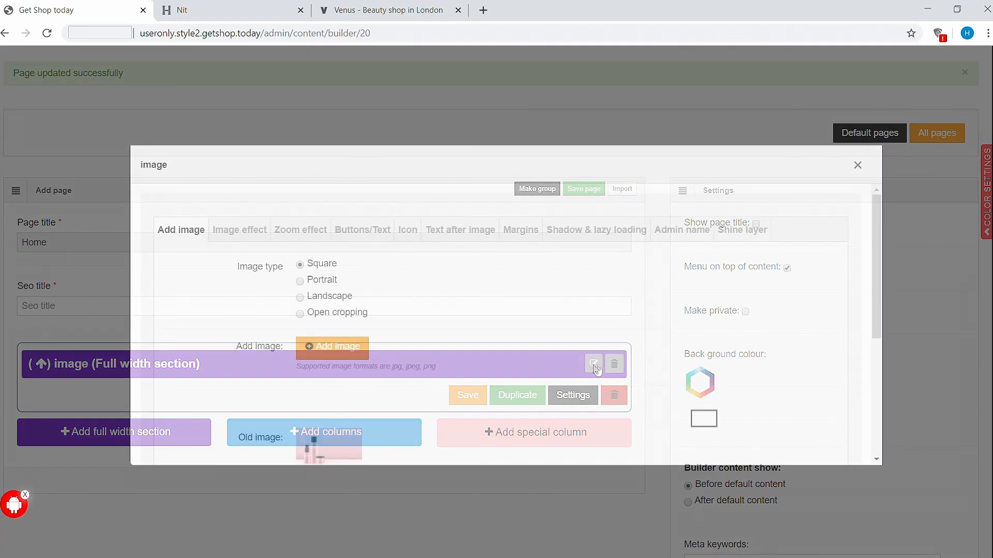
click(370, 239)
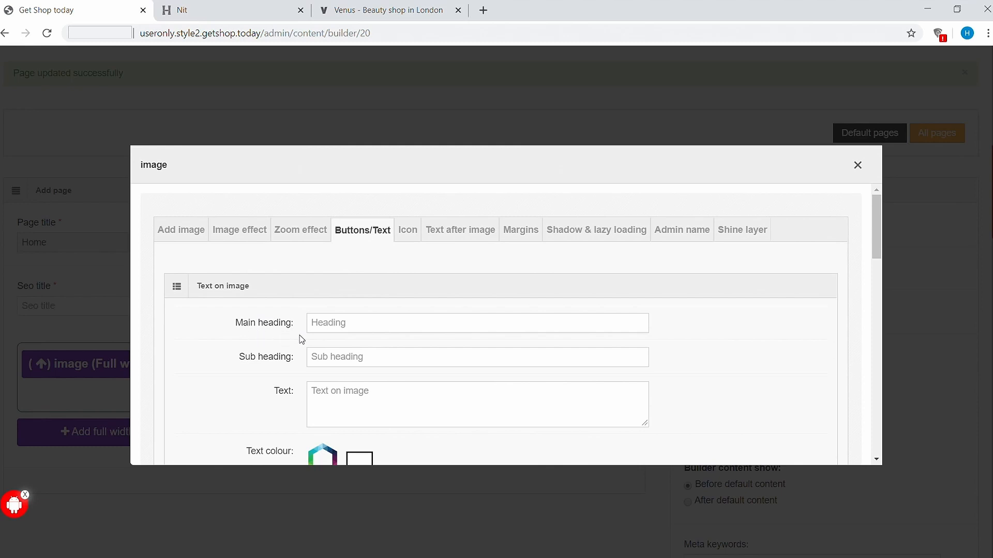
click(344, 330)
text(BOTANIC LUXURY NATURAL SKINCARE A D E M O W E B P A G E)
drag(354, 325, 683, 331)
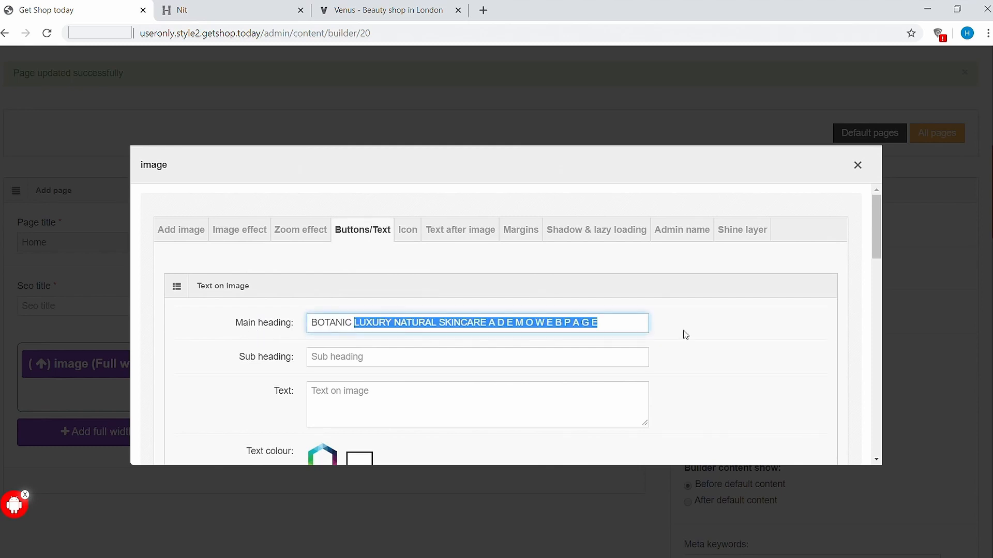
key(ctrl+x)
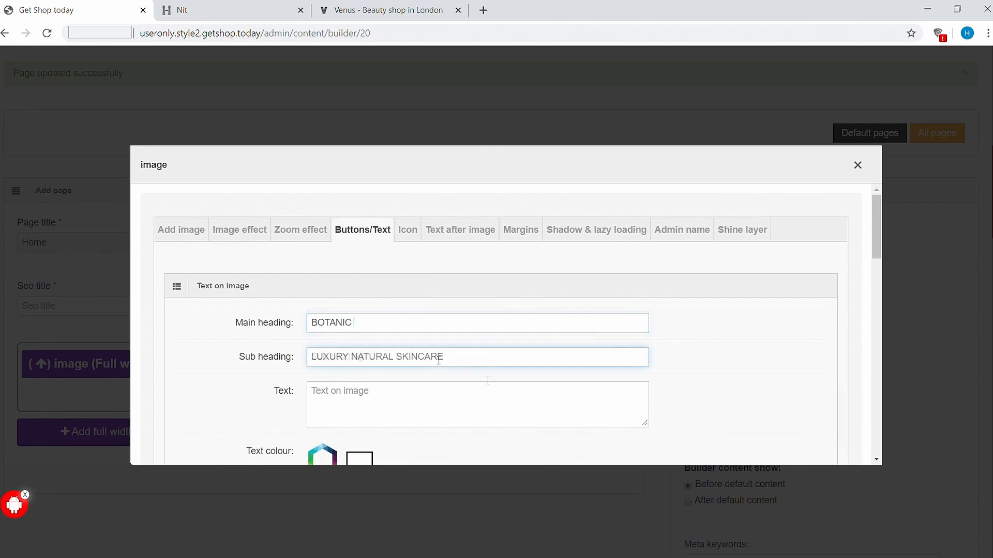
click(341, 394)
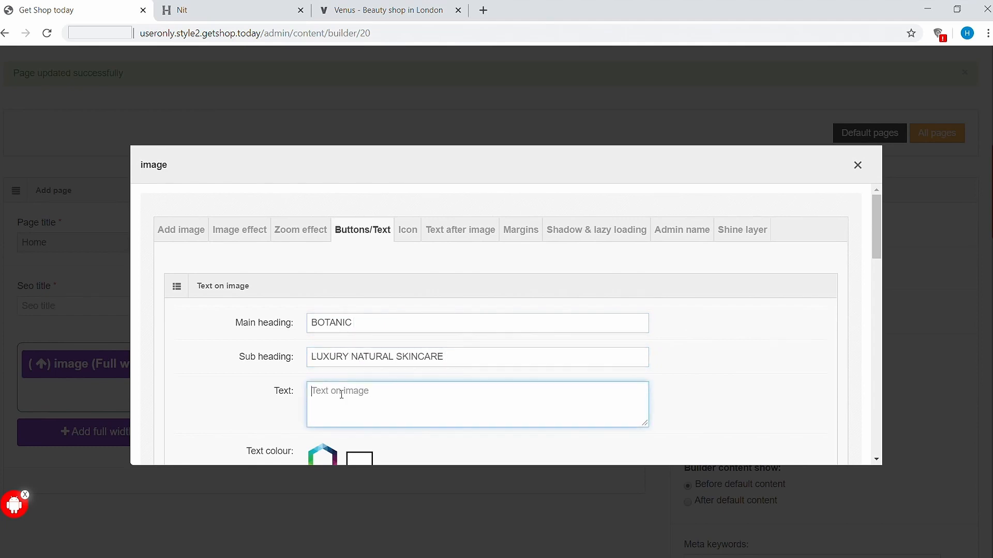
key(ctrl+v)
Activate Button 1 on the banner image with the text BUY NOW and a text size of 16
scroll(189, 412, down, 3)
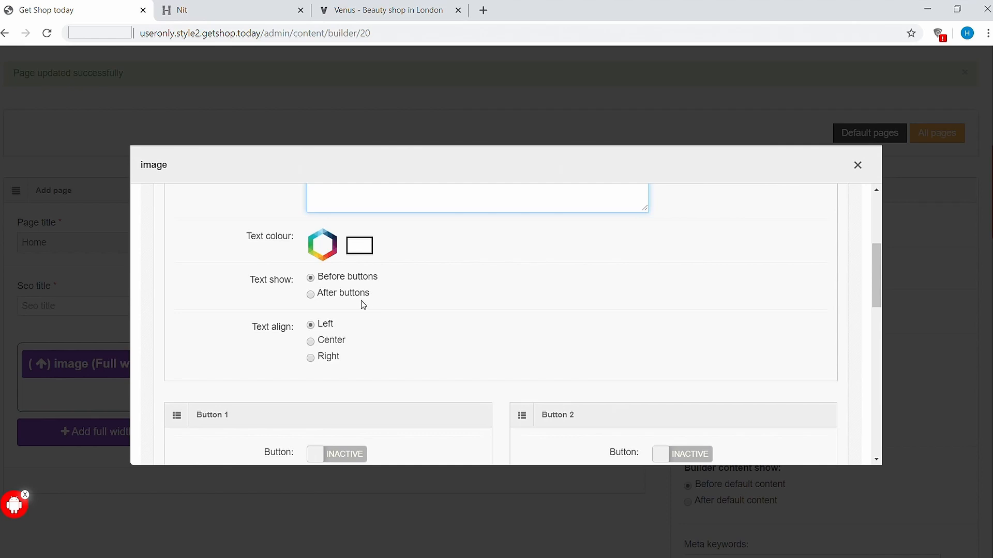
scroll(362, 305, down, 4)
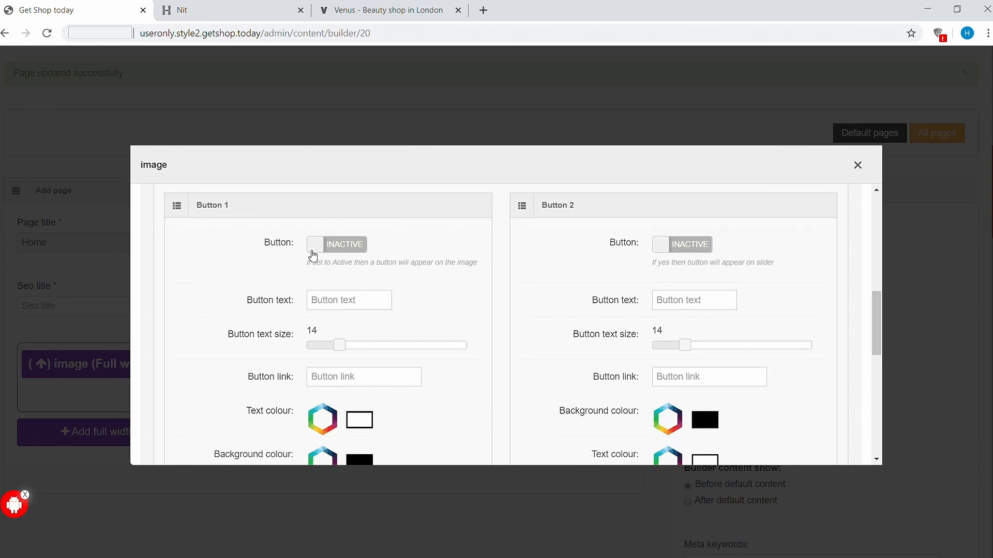
click(363, 251)
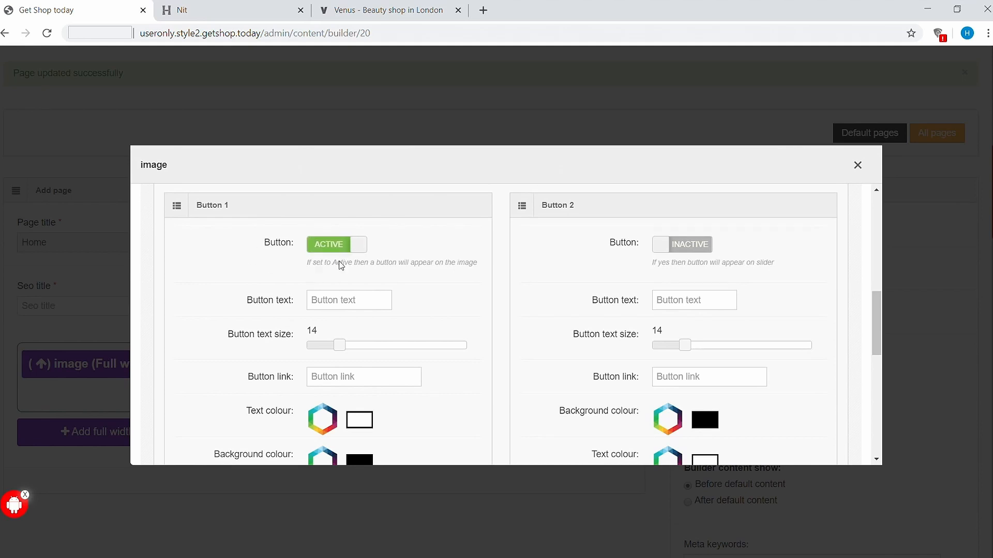
click(339, 305)
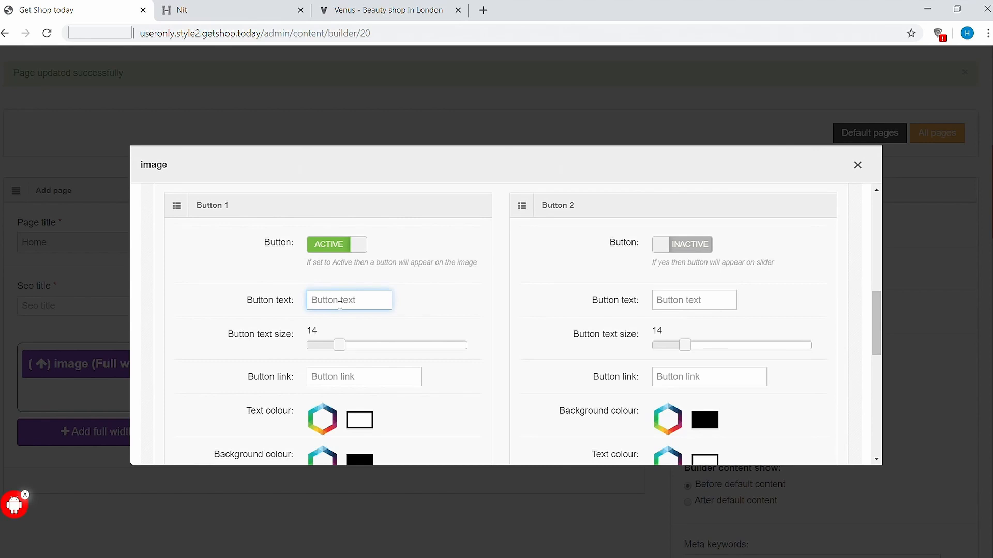
text(BUY NOW)
scroll(441, 350, down, 1)
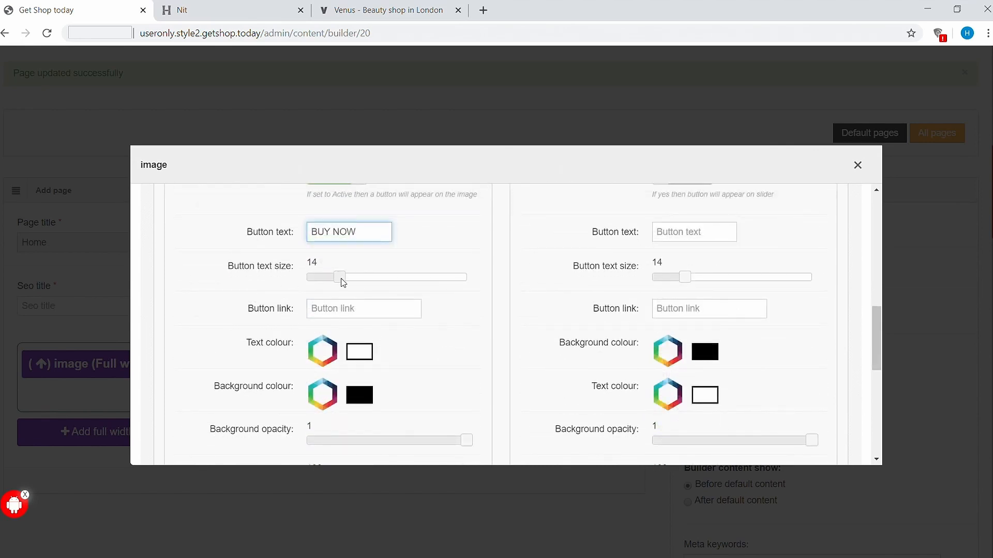
drag(341, 280, 359, 278)
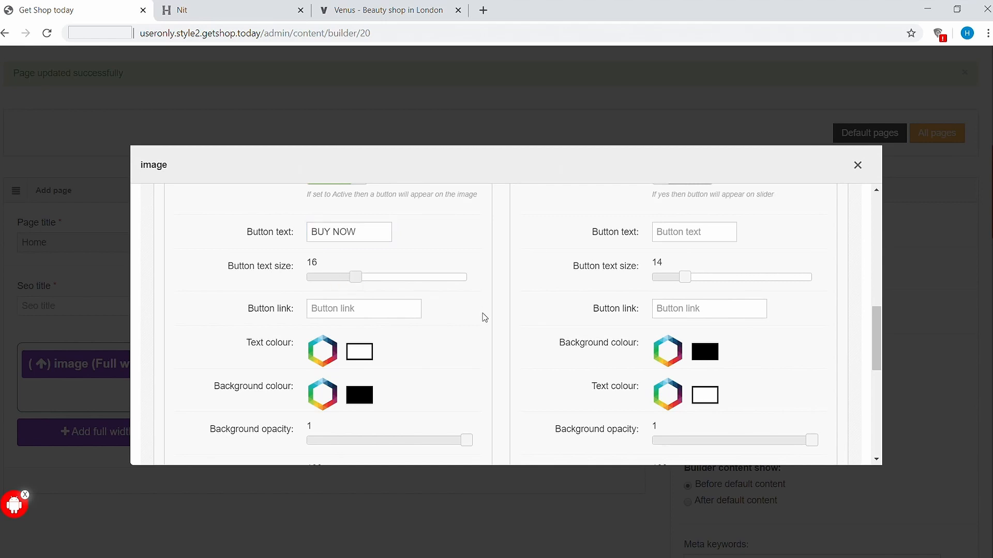
Copy the Nit shop's products page address and set it as the BUY NOW button's link
scroll(483, 316, down, 1)
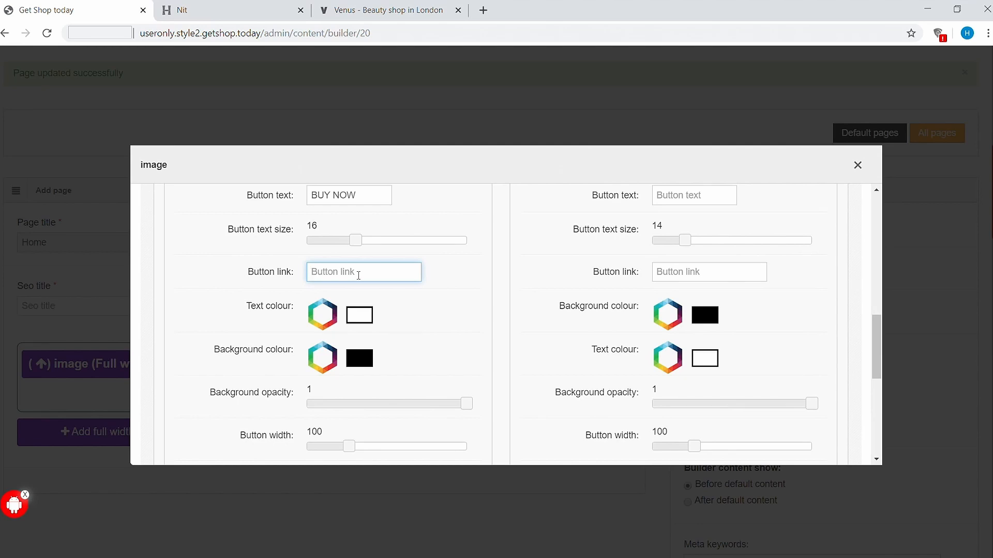
click(213, 16)
click(470, 89)
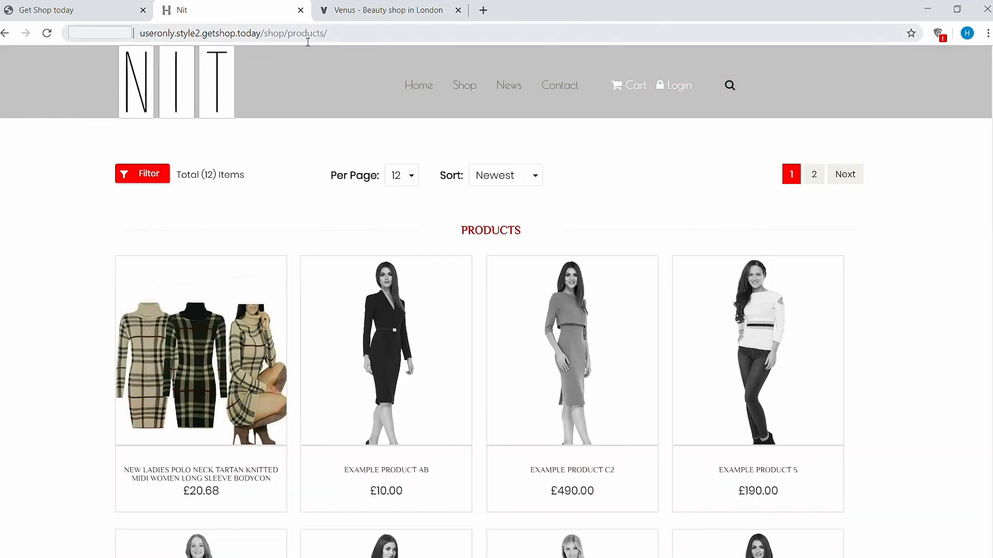
click(306, 34)
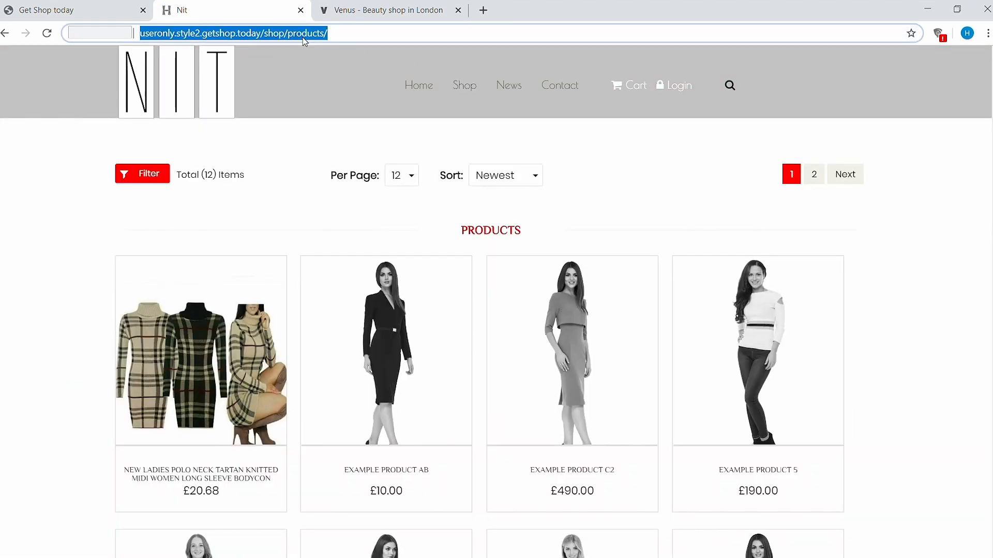
key(ctrl+shift+Tab)
click(354, 279)
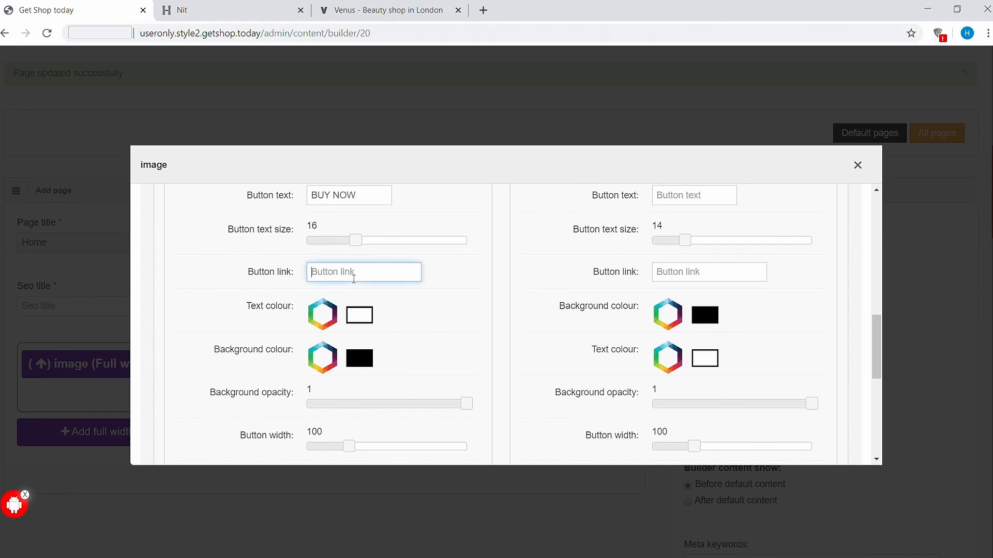
key(ctrl+v)
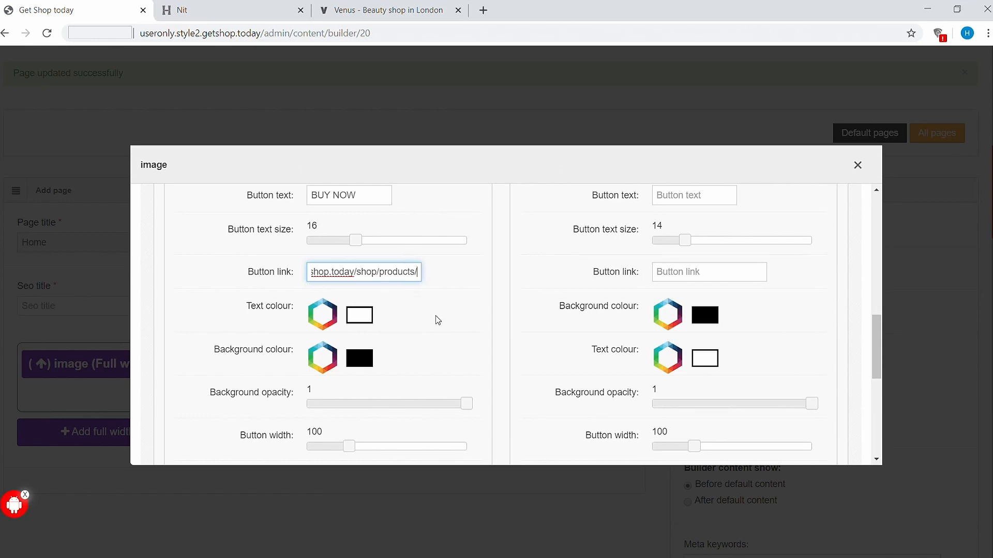
Save the image module and check the banner's text and button on the live Nit home page
scroll(437, 315, down, 2)
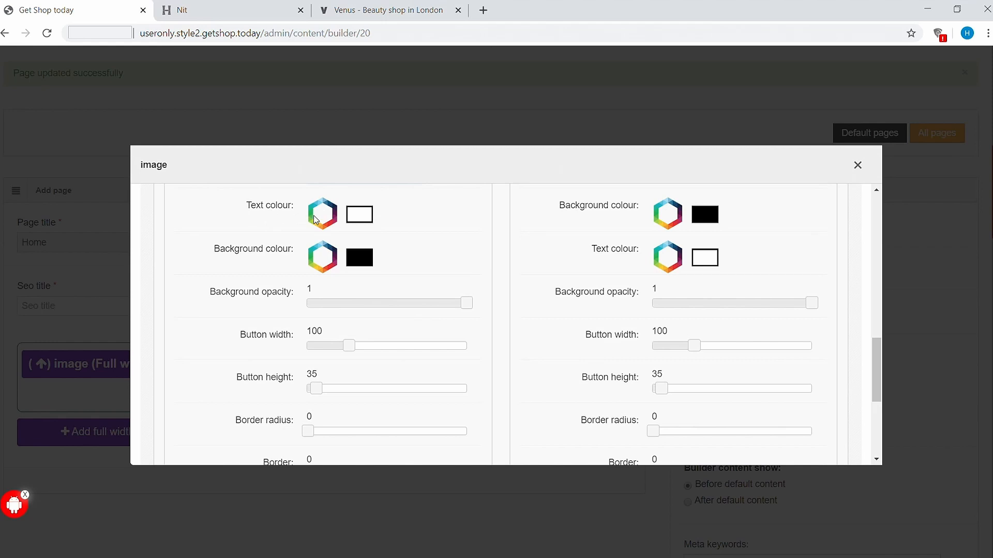
scroll(687, 430, down, 5)
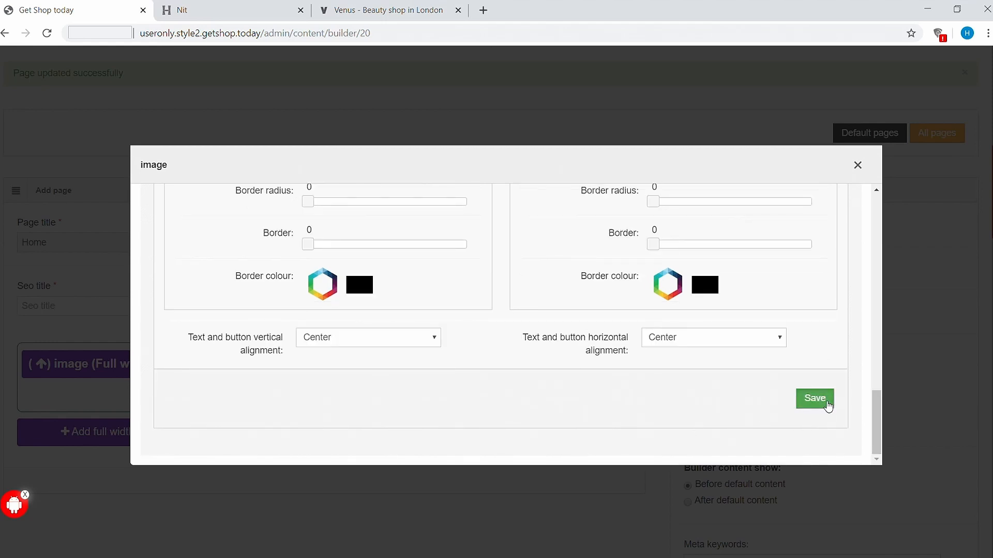
click(826, 404)
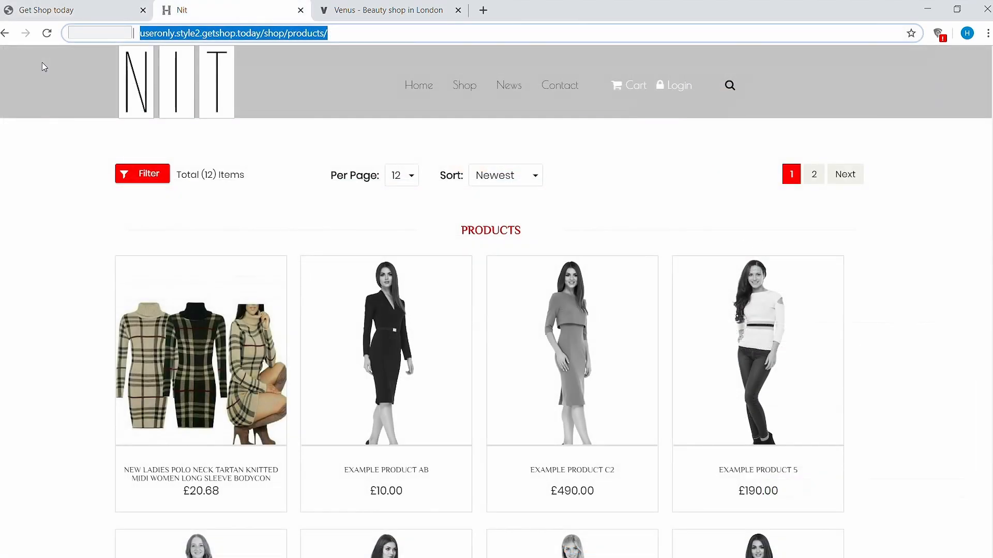
click(177, 78)
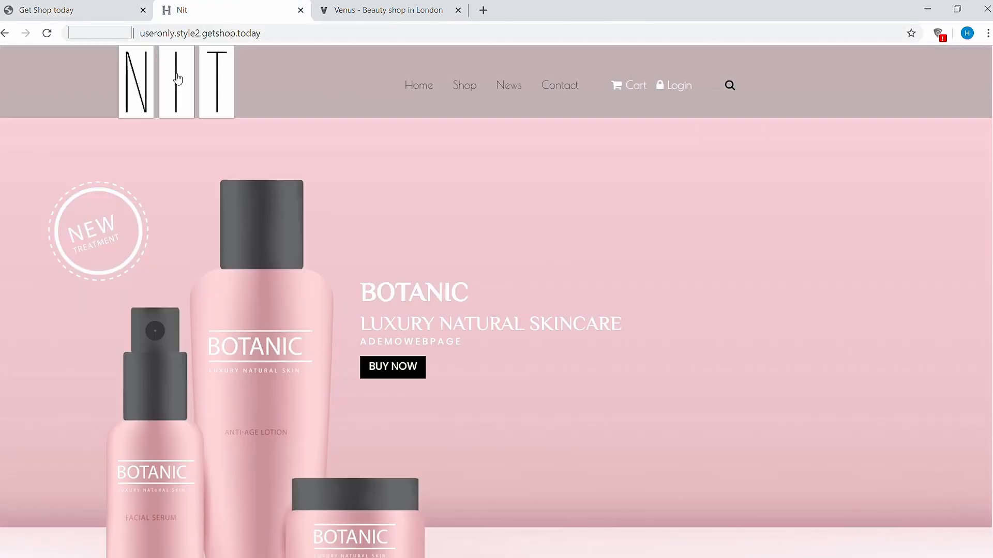
drag(370, 298, 481, 356)
click(498, 370)
Align the banner image's text and button horizontally to the right and save the image module
click(60, 11)
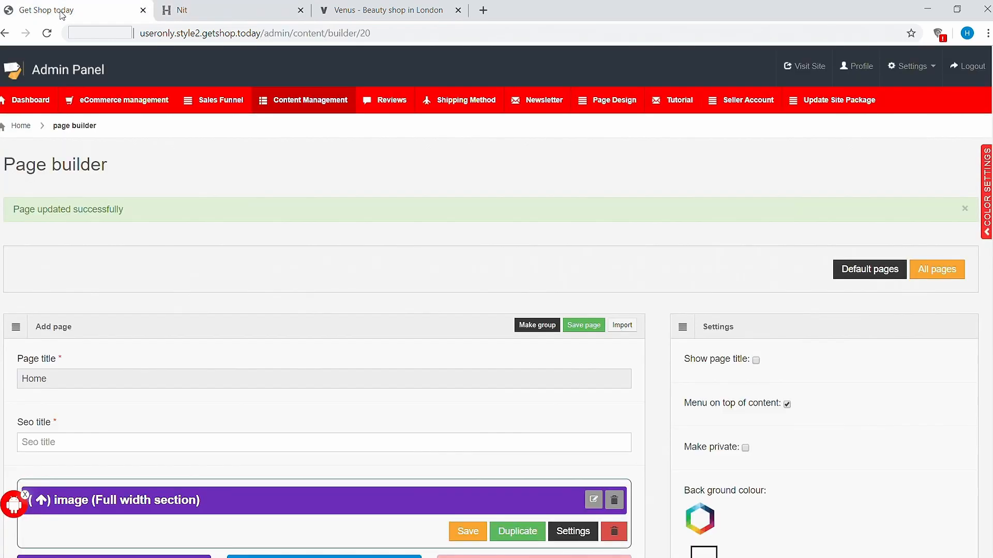
scroll(392, 408, down, 5)
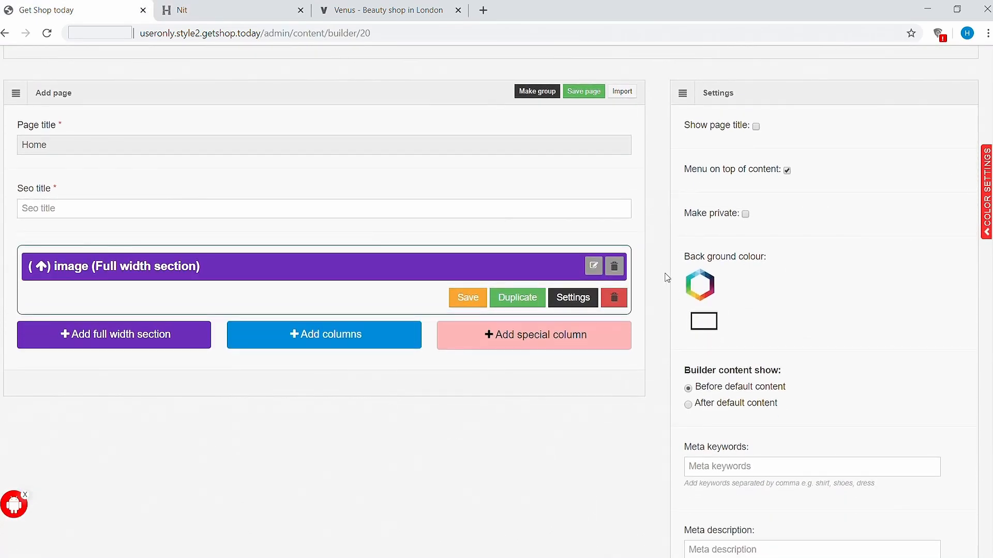
click(601, 270)
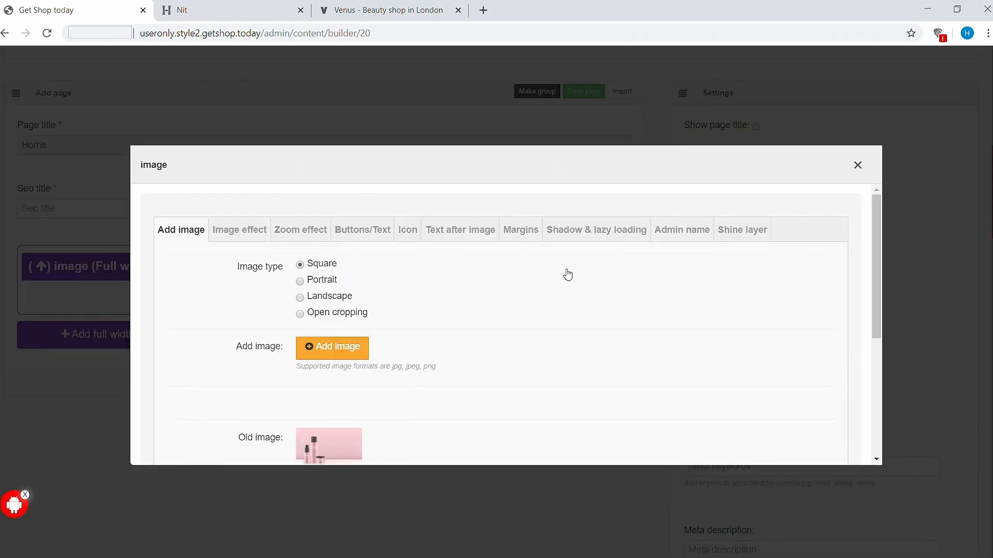
click(370, 236)
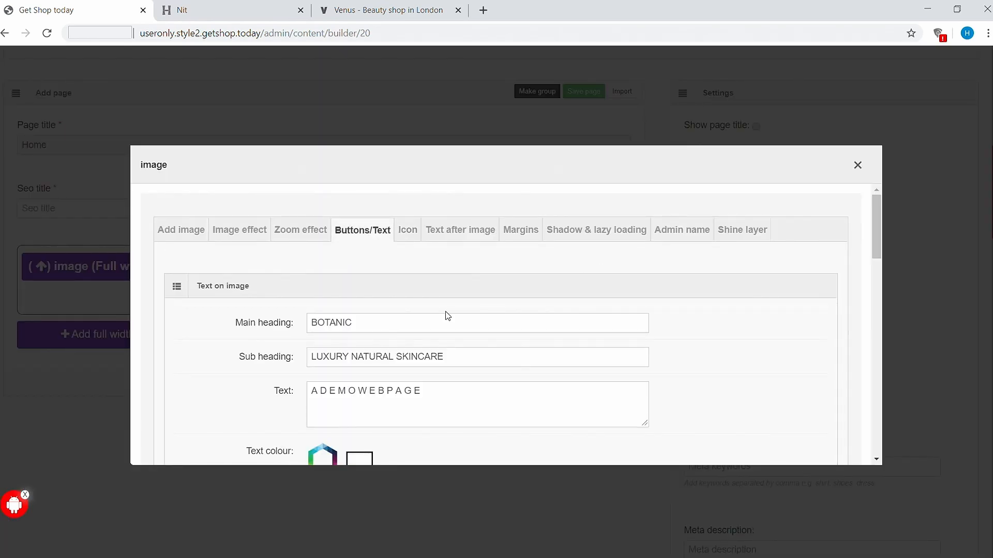
scroll(638, 443, down, 5)
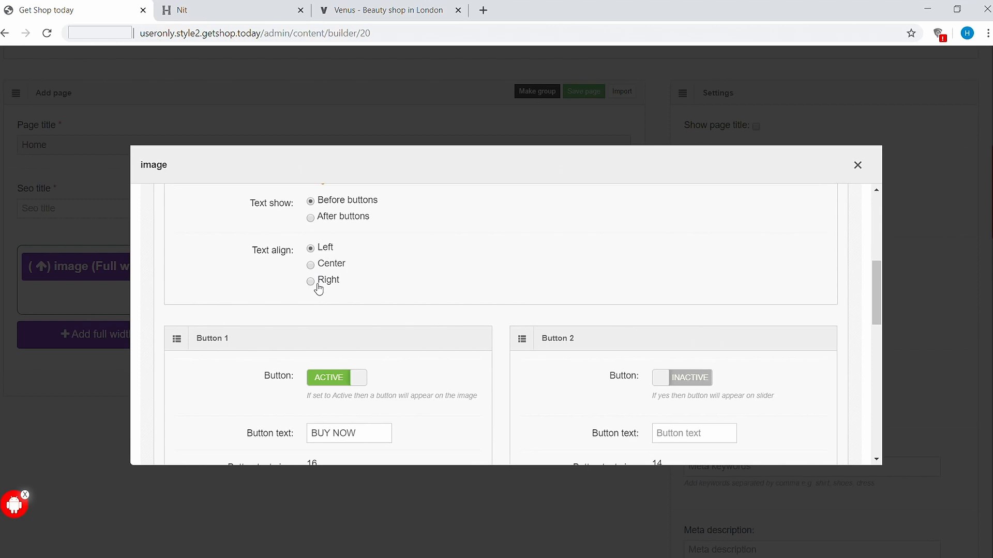
scroll(465, 362, down, 10)
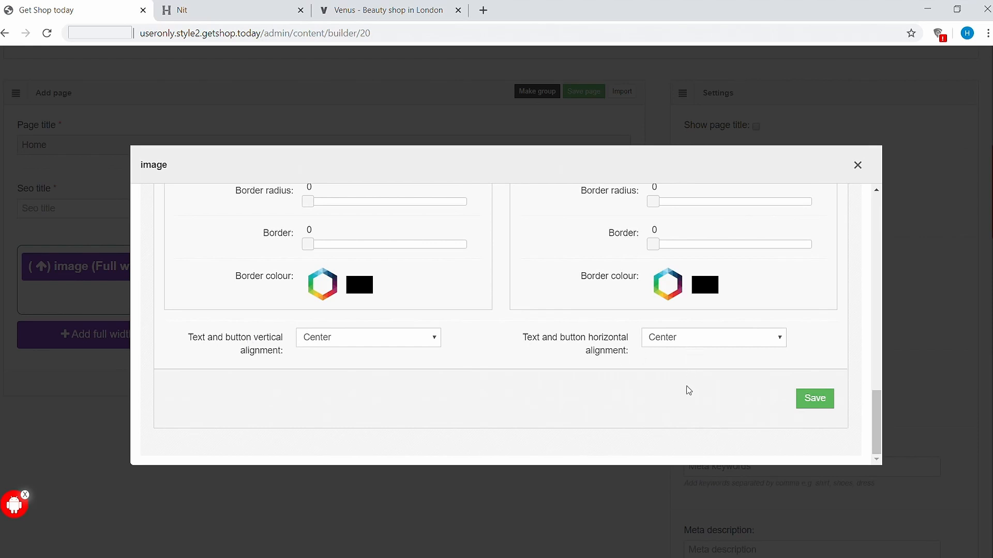
click(685, 389)
click(816, 408)
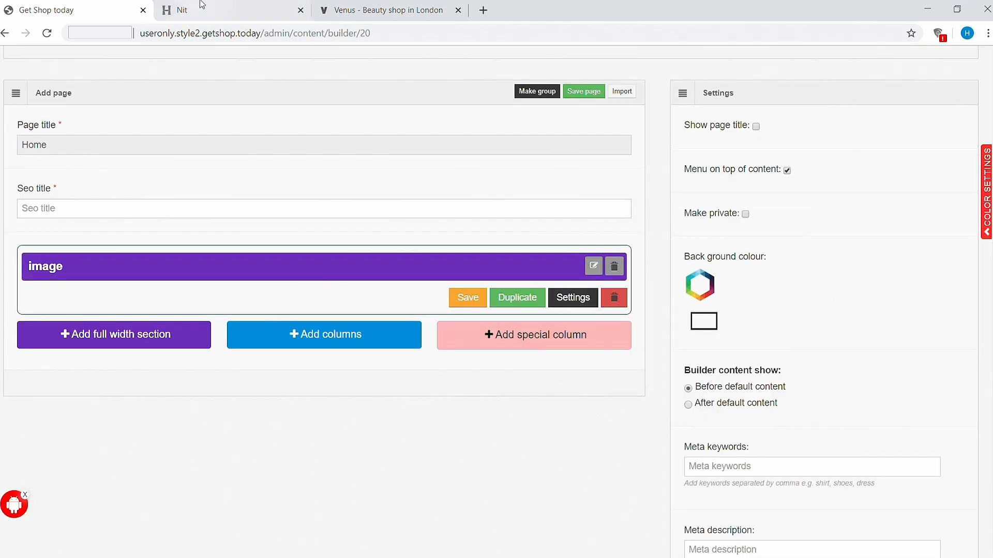
Reload the live Nit home page and compare its banner and menu with the Venus site
click(221, 13)
click(47, 32)
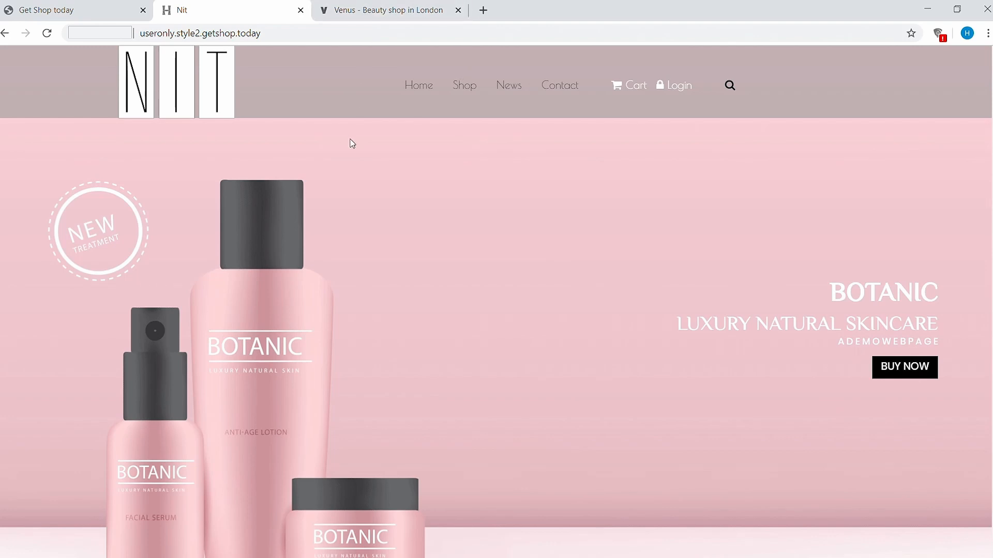
click(393, 10)
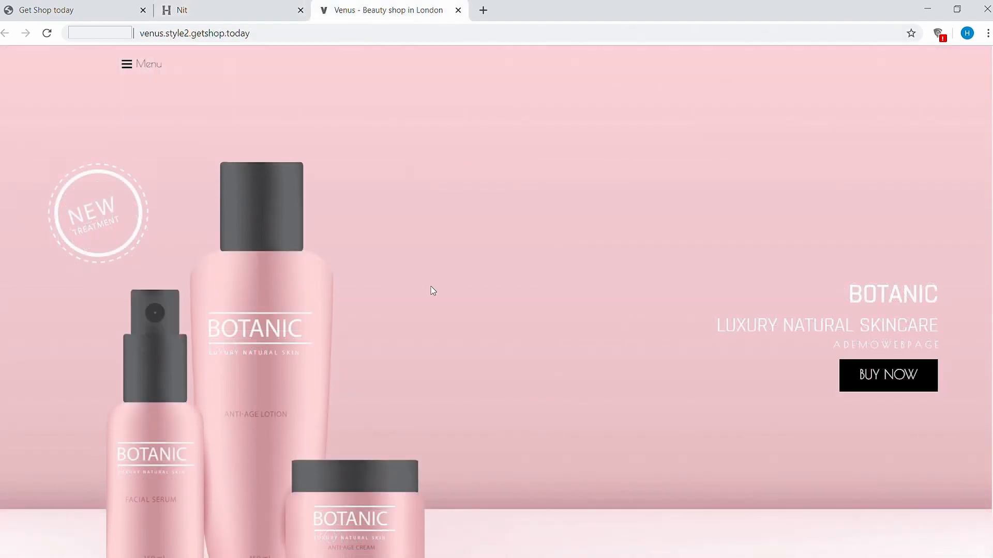
click(146, 65)
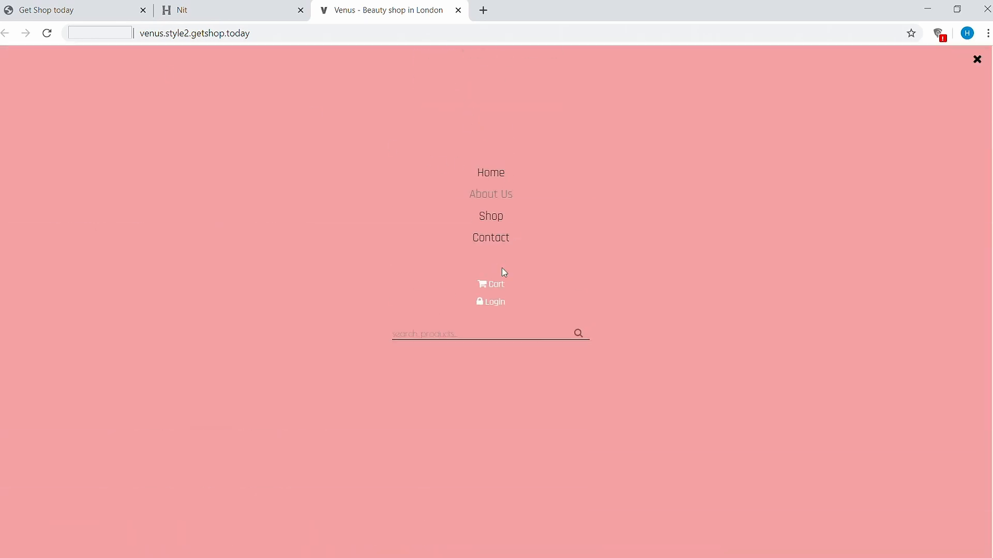
key(ctrl+shift+Tab)
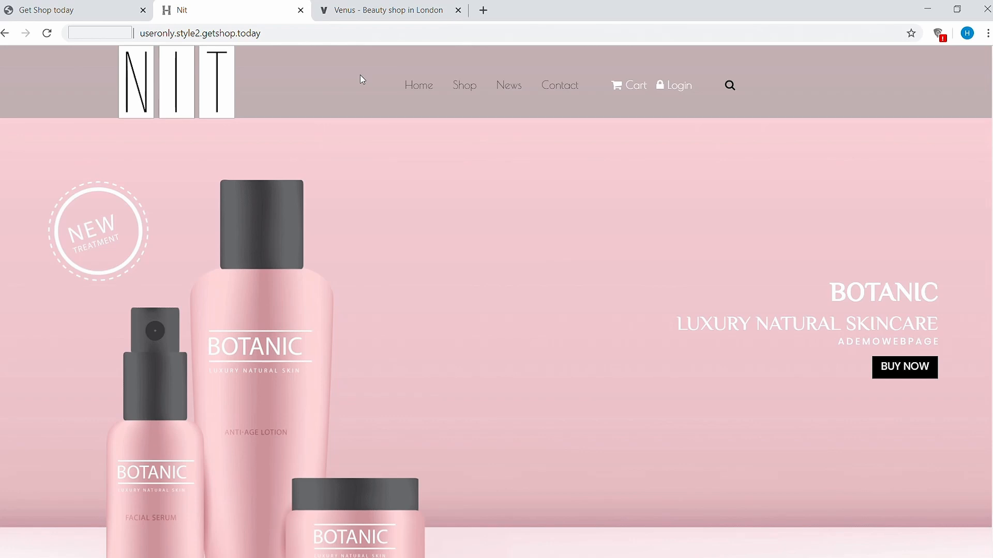
Examine the section below the Venus site's banner and select its BOTANIC, Luxury natural skincare heading text
click(393, 13)
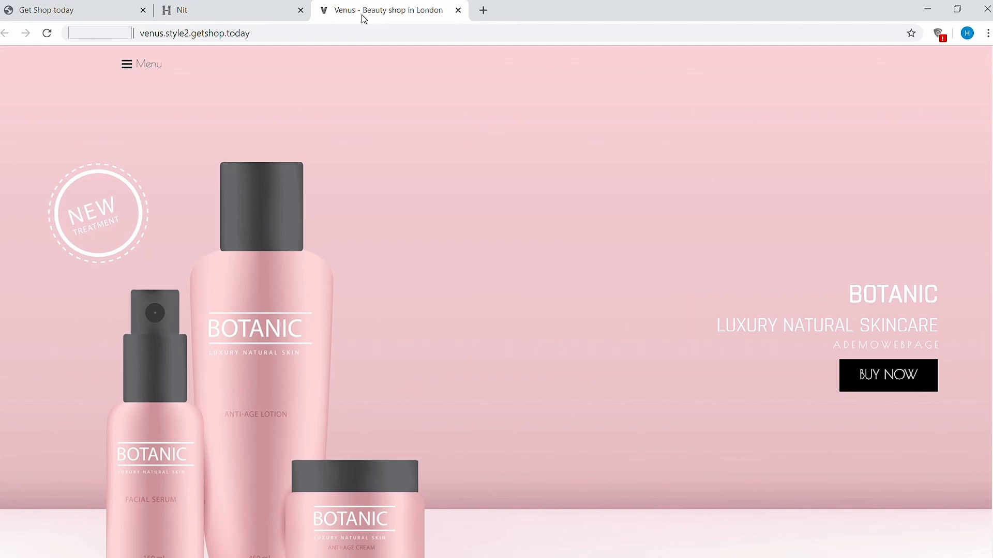
scroll(500, 321, down, 10)
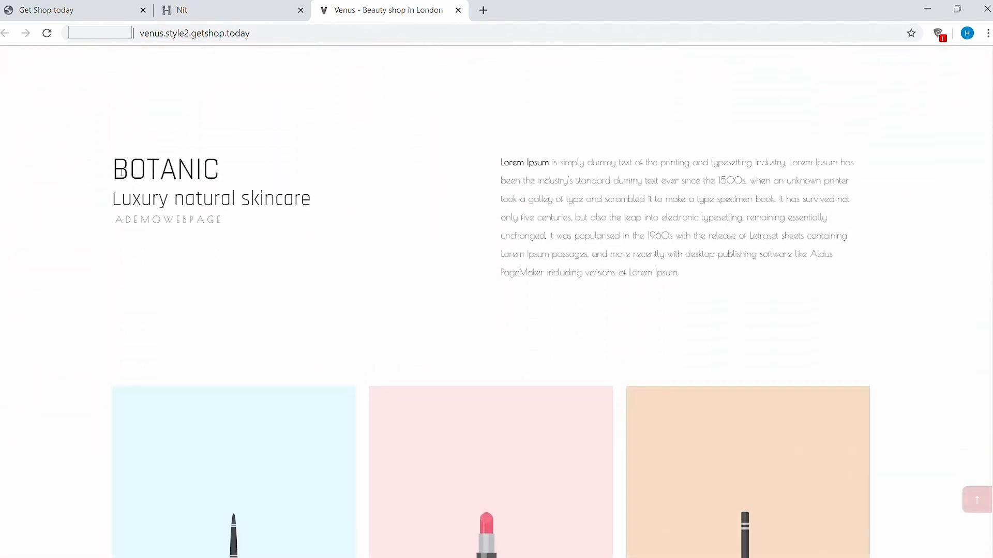
drag(119, 174, 288, 221)
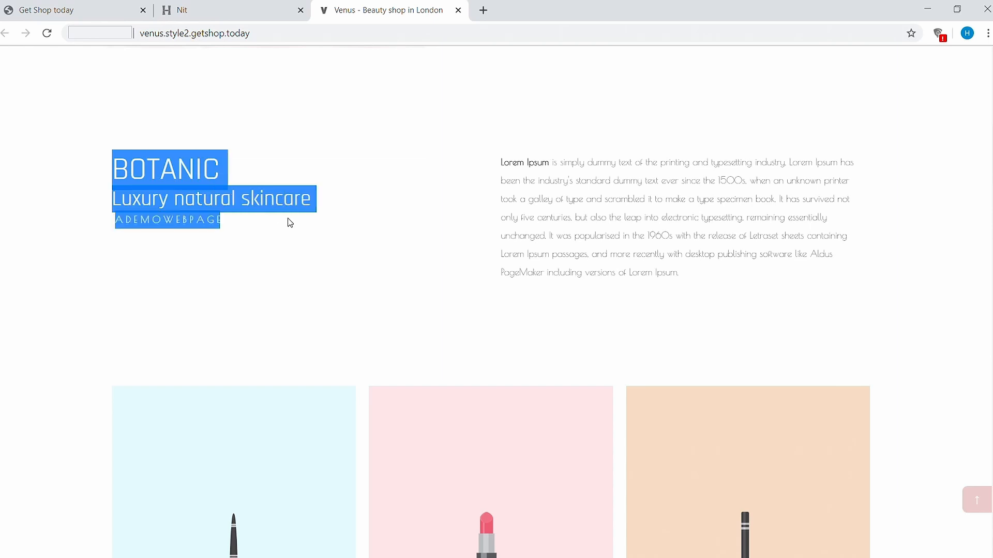
Examine the Venus site's text section and product cards below the banner, and reselect the BOTANIC, Luxury natural skincare heading text
click(287, 218)
scroll(514, 220, up, 1)
scroll(518, 223, down, 3)
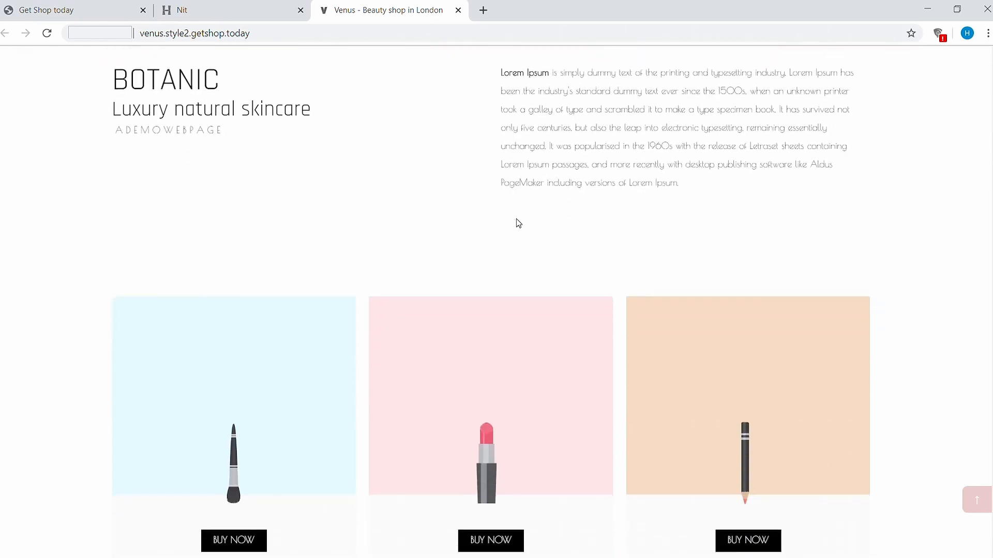
scroll(517, 222, down, 1)
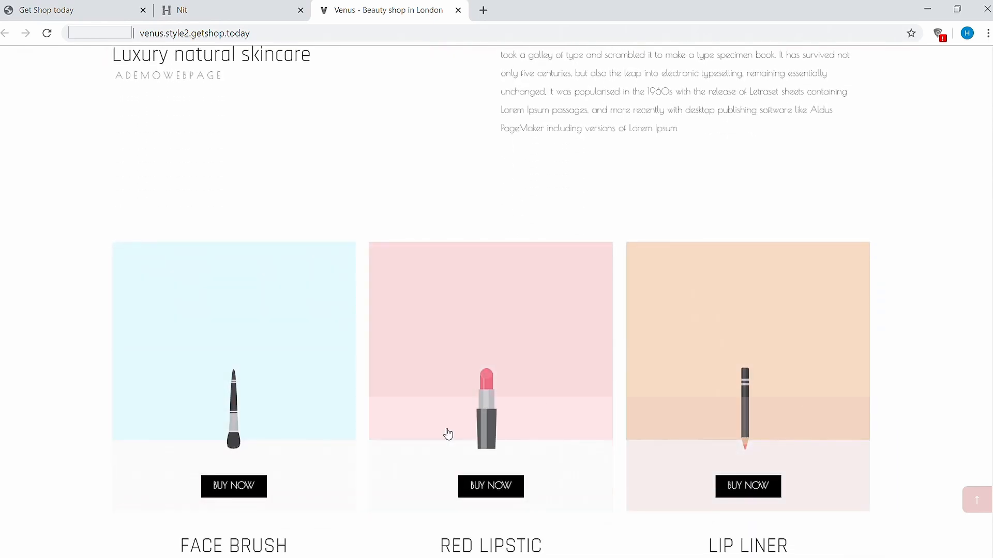
scroll(452, 191, up, 5)
drag(239, 325, 202, 92)
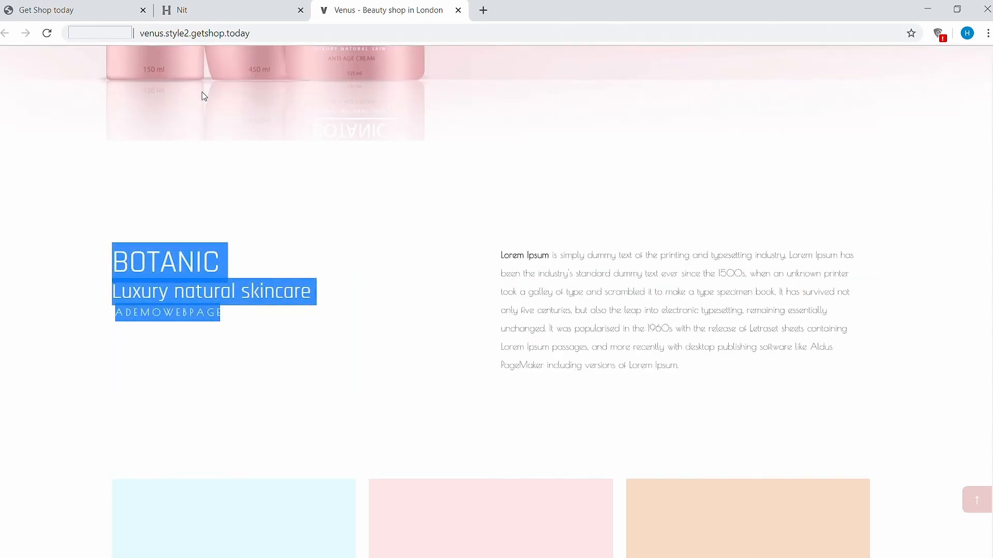
In the Home page builder, add a row of two 1/2 columns below the image section
click(108, 19)
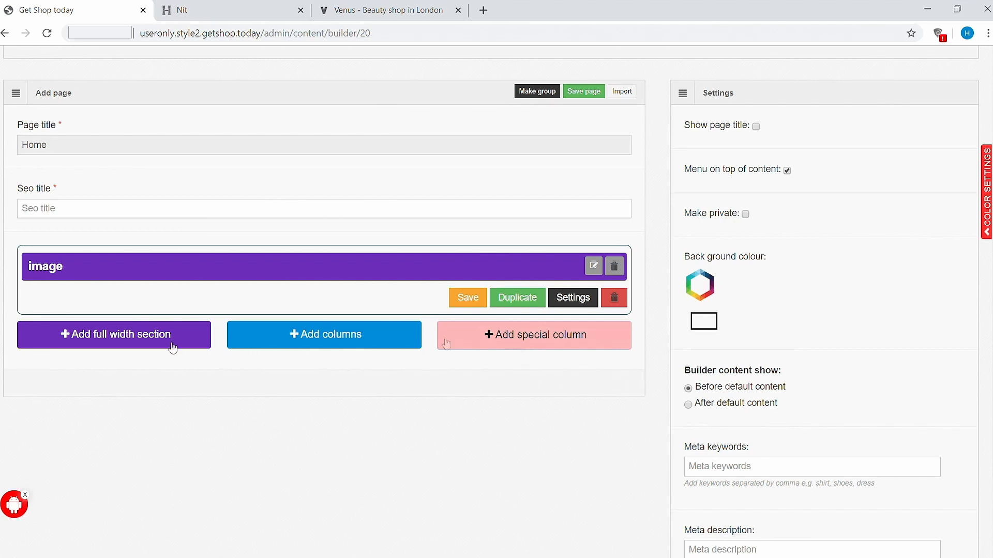
click(341, 339)
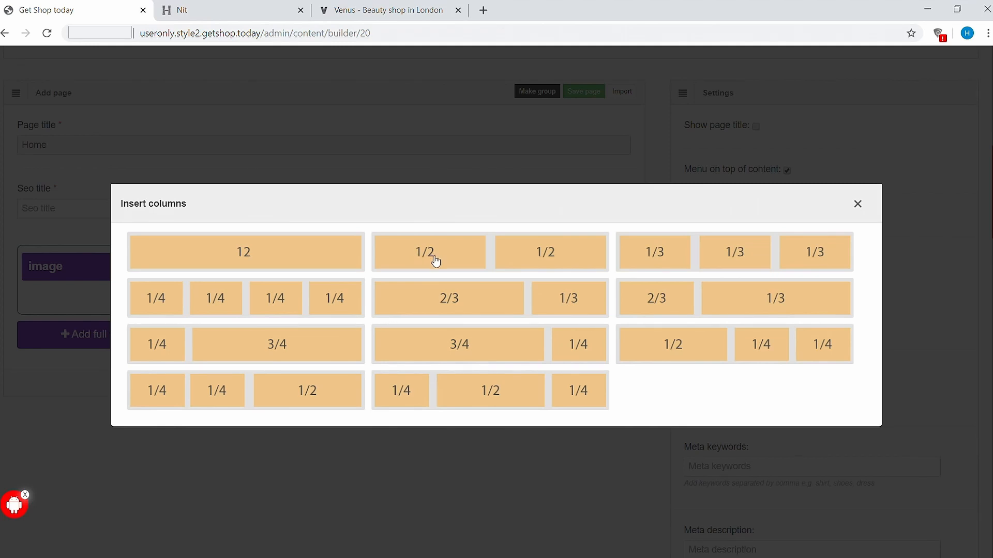
click(548, 256)
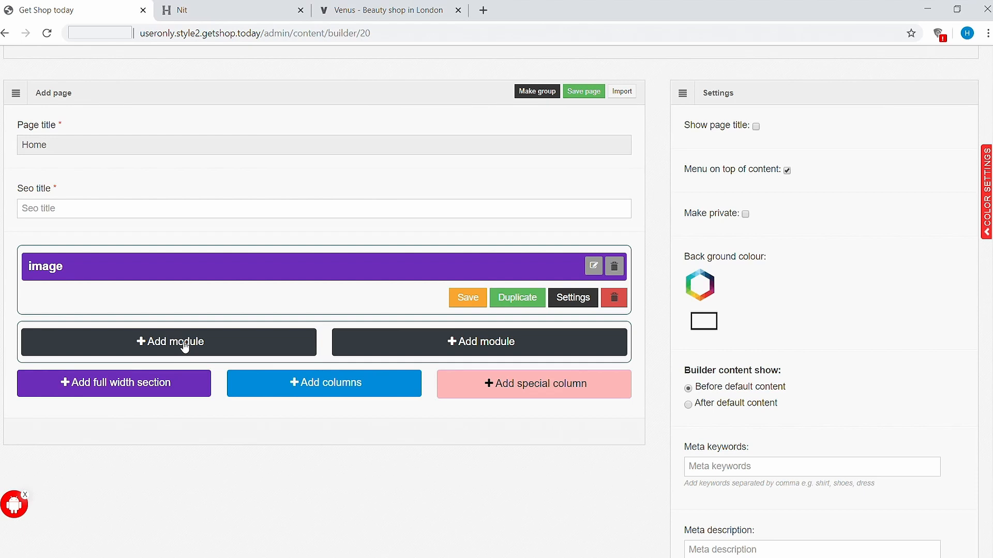
Add a text module with the copied BOTANIC, Luxury natural skincare, ADEMOWEBPAGE heading to the first column and save it
click(184, 343)
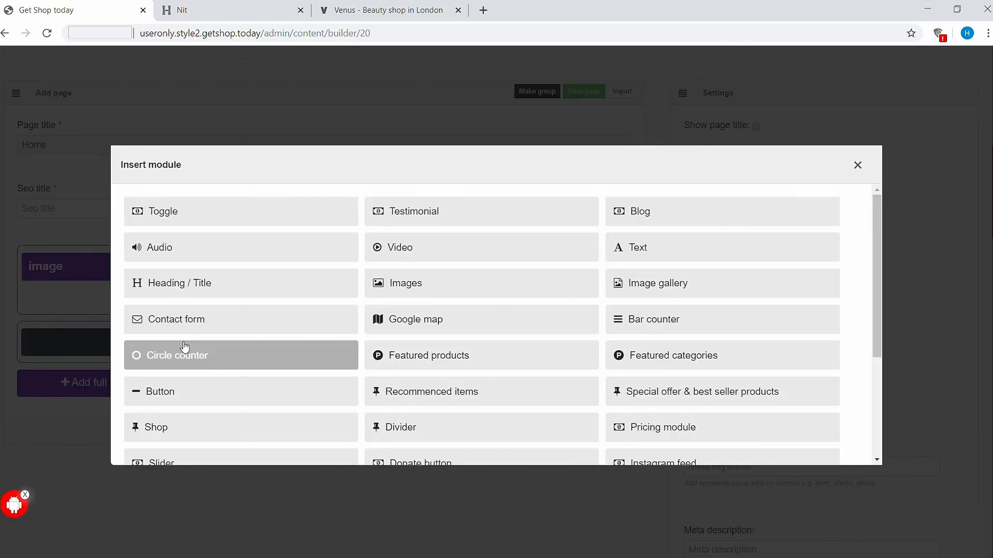
click(645, 249)
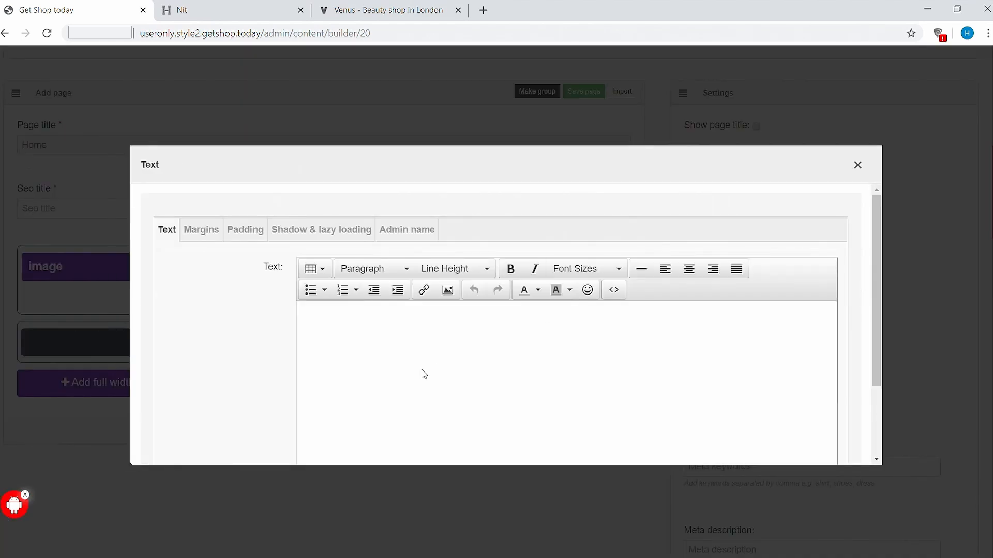
scroll(507, 383, down, 2)
click(811, 403)
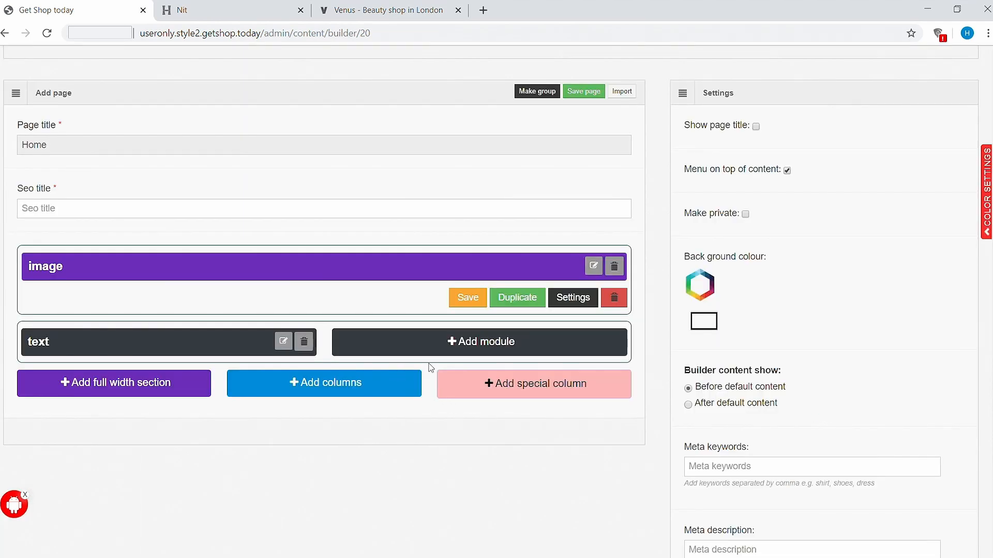
Add a text module with the Lorem Ipsum paragraph to the second column, justify the text and save the module
click(477, 348)
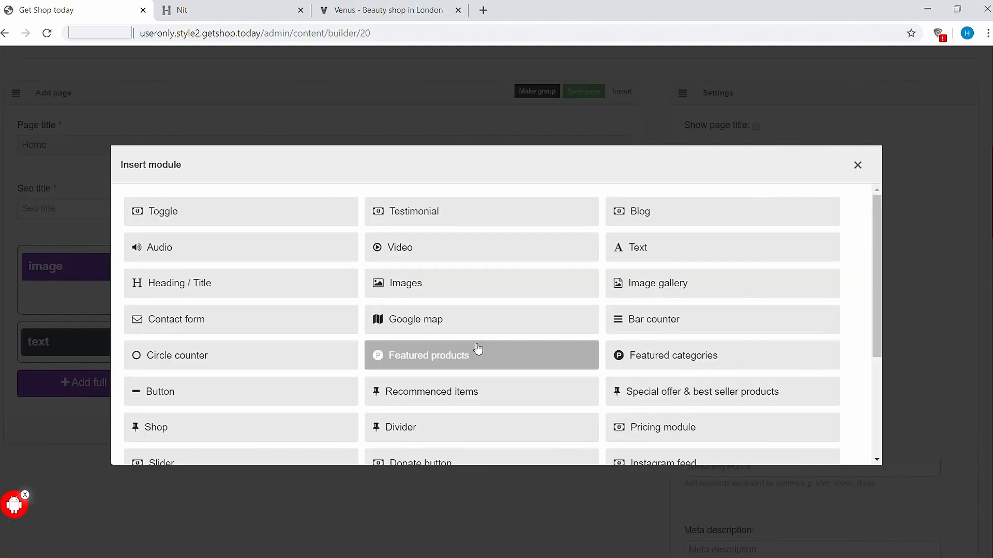
click(648, 259)
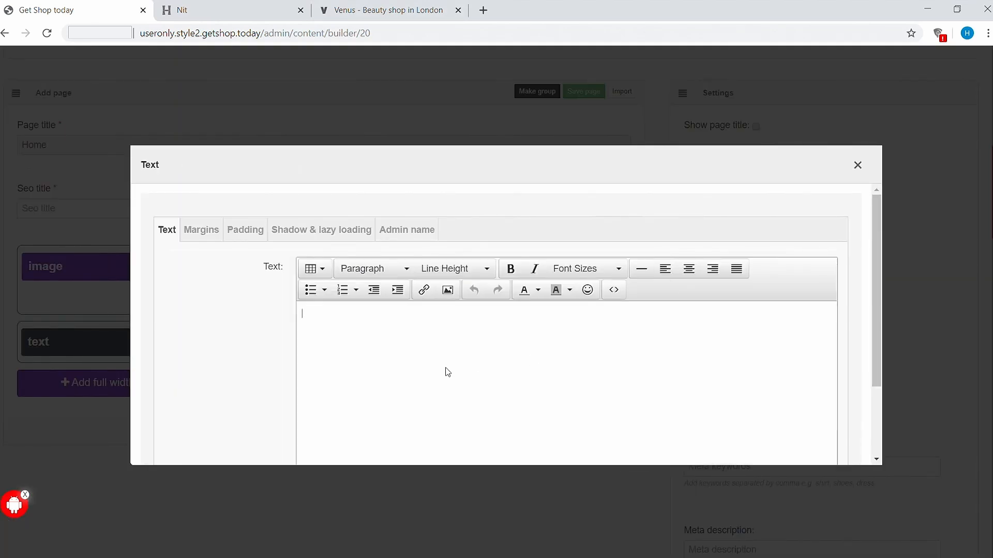
text(Lorem Ipsum is simply dummy text of the printing and typesetting industry. Lorem Ipsum has been the industry's standard dummy text ever since the 1500s, when an unknown printer took a galley of type and scrambled it to make a type specimen book. It has survived not only five centuries, but also the leap into electronic typesetting, remaining essentially unchanged. It was popularised in the 1960s with the release of Letraset sheets containing Lorem Ipsum passages, and more recently with desktop publishing software like Aldus PageMaker including versions of Lorem Ipsum.)
key(ctrl+a)
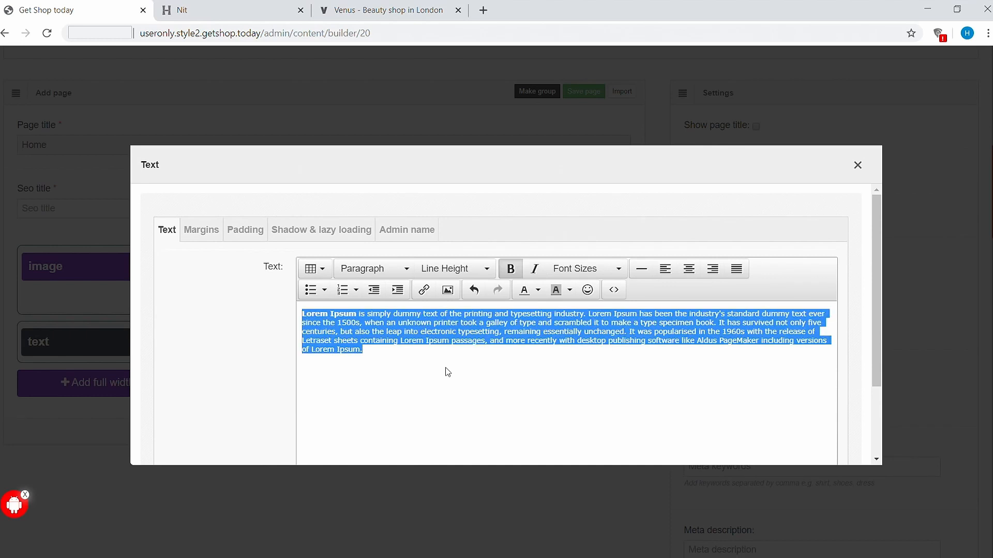
click(738, 273)
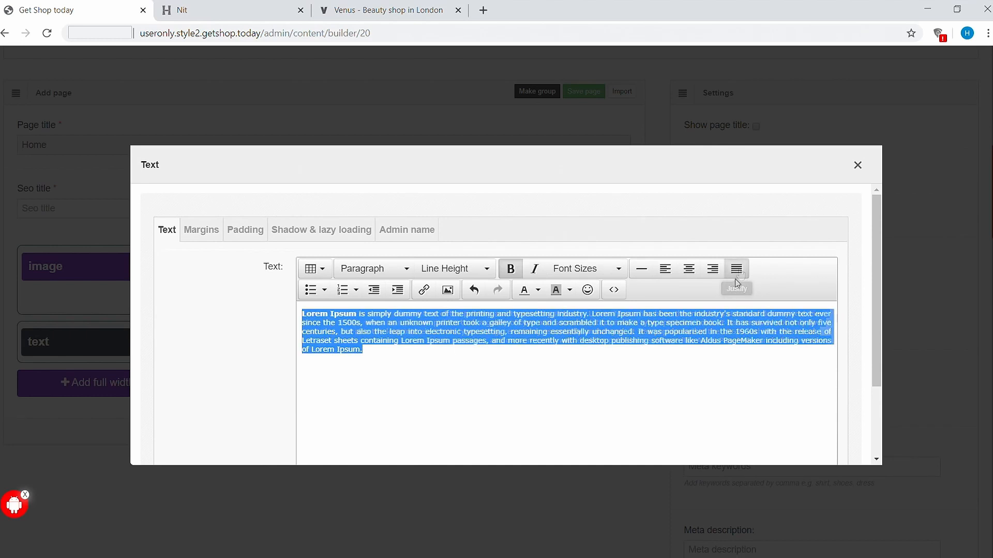
click(593, 369)
scroll(594, 374, down, 2)
click(824, 408)
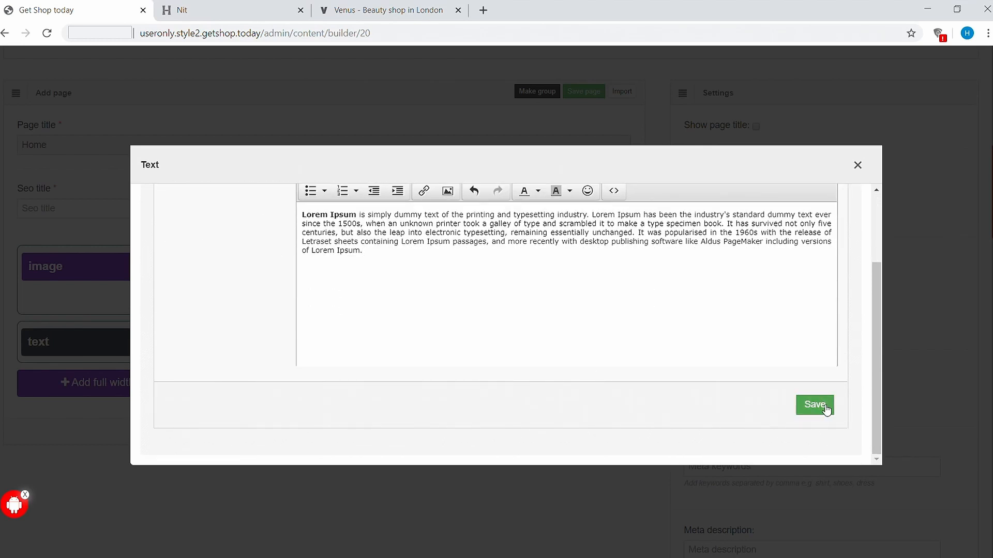
Update the Home page and check the new two-column text section on the live Nit page
scroll(836, 403, down, 3)
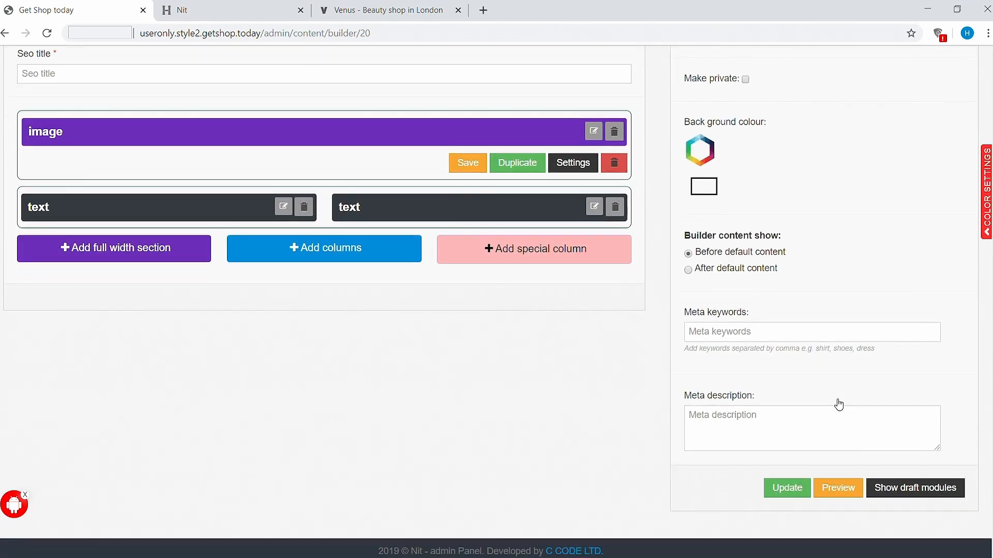
click(787, 489)
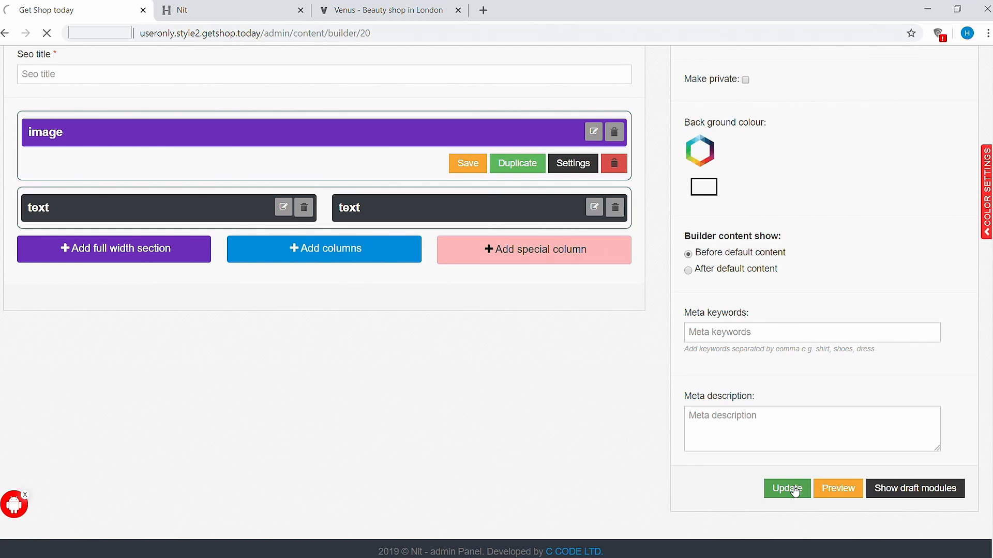
click(228, 14)
scroll(343, 278, down, 3)
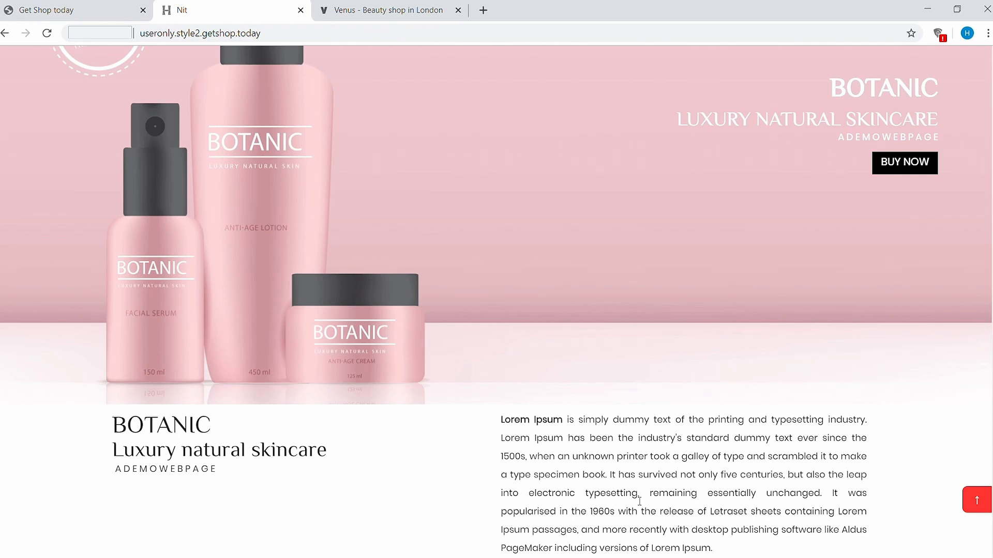
Compare the spacing between banner and text section on the Venus site with the live Nit page
click(368, 6)
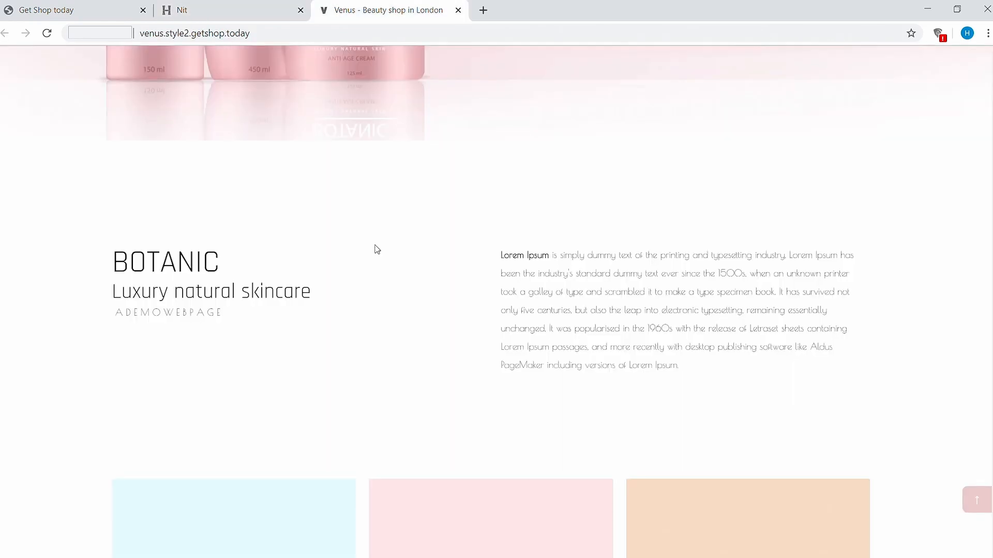
scroll(398, 266, up, 3)
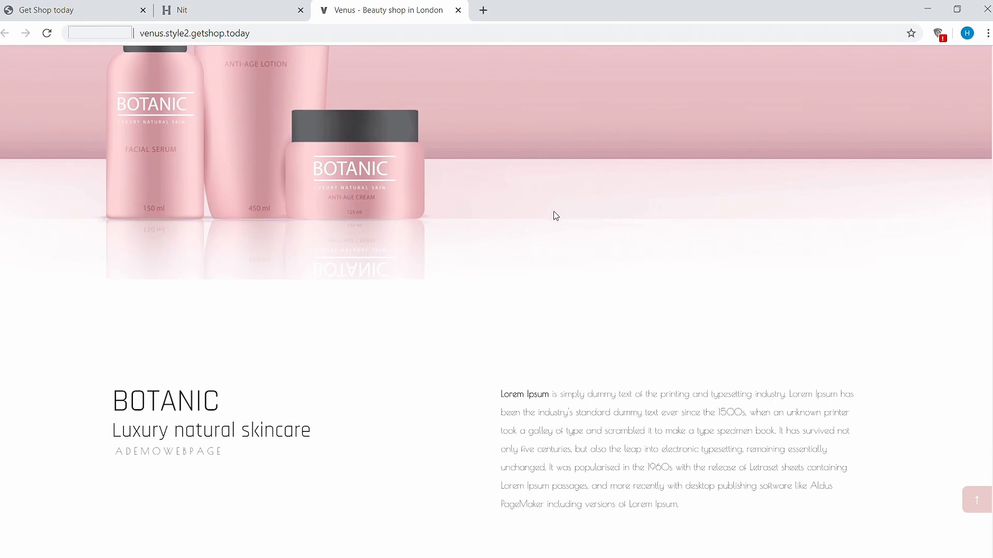
click(228, 12)
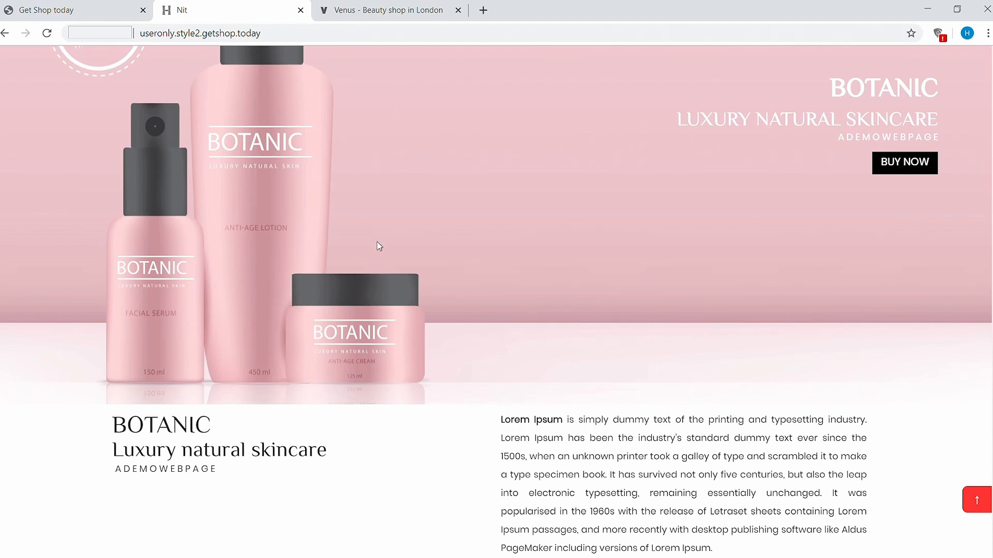
In the page builder, add a row with a single full-width (12) column below the text row
click(59, 16)
click(330, 313)
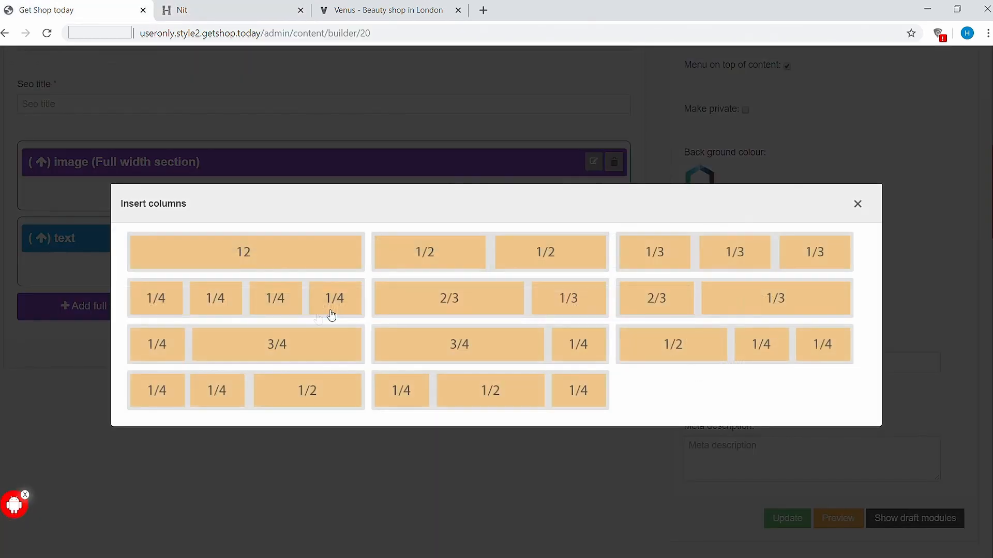
click(263, 262)
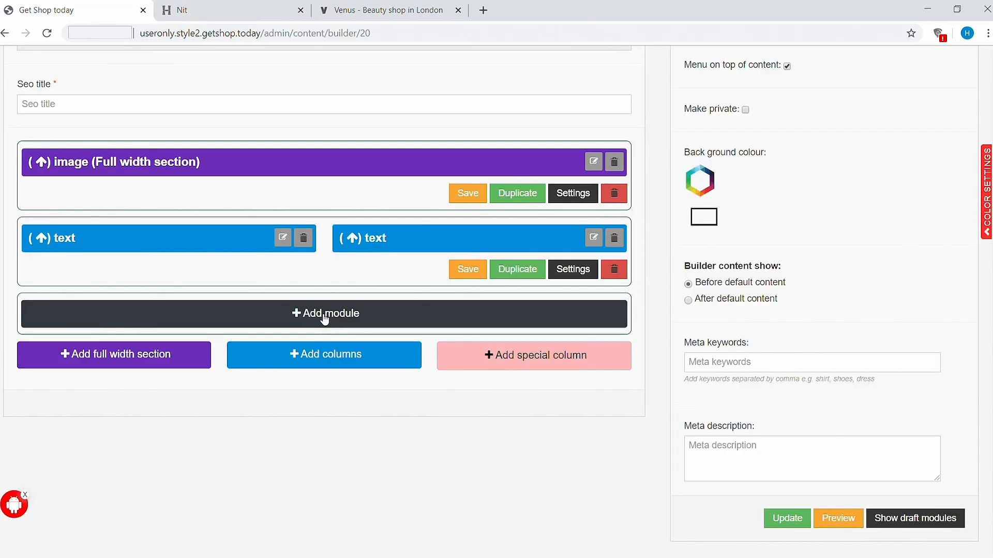
Add a hidden divider module with a top margin of 150 to the single-column row and save it
click(325, 315)
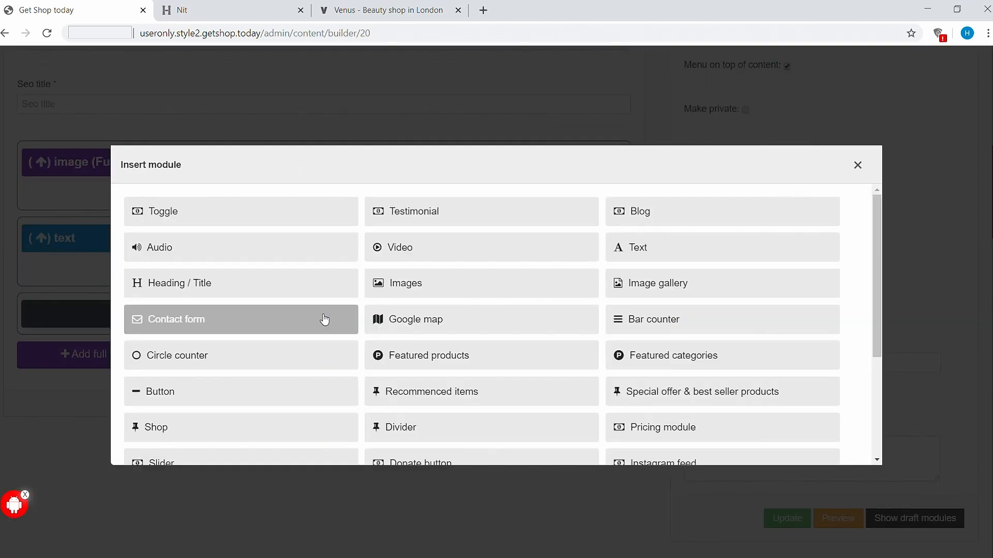
click(397, 439)
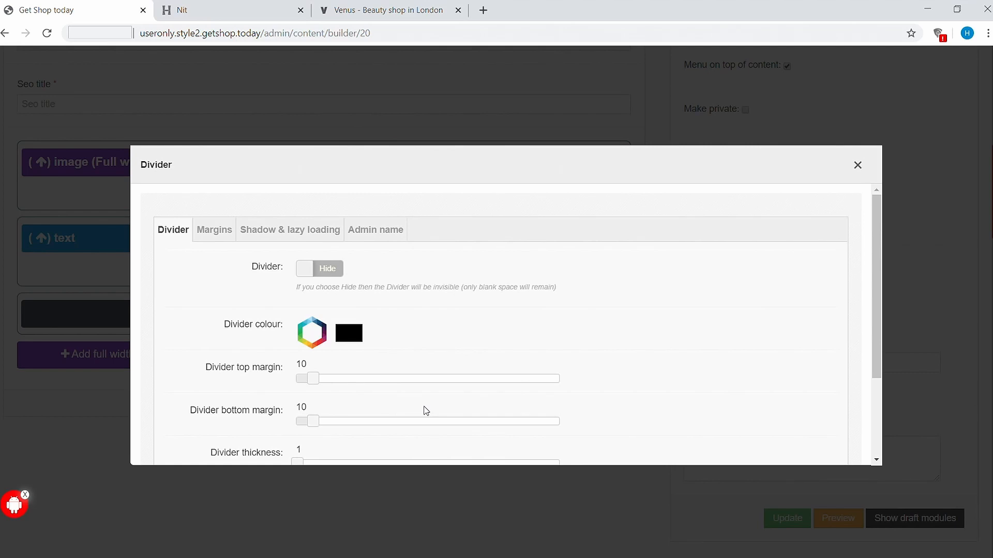
drag(312, 379, 579, 397)
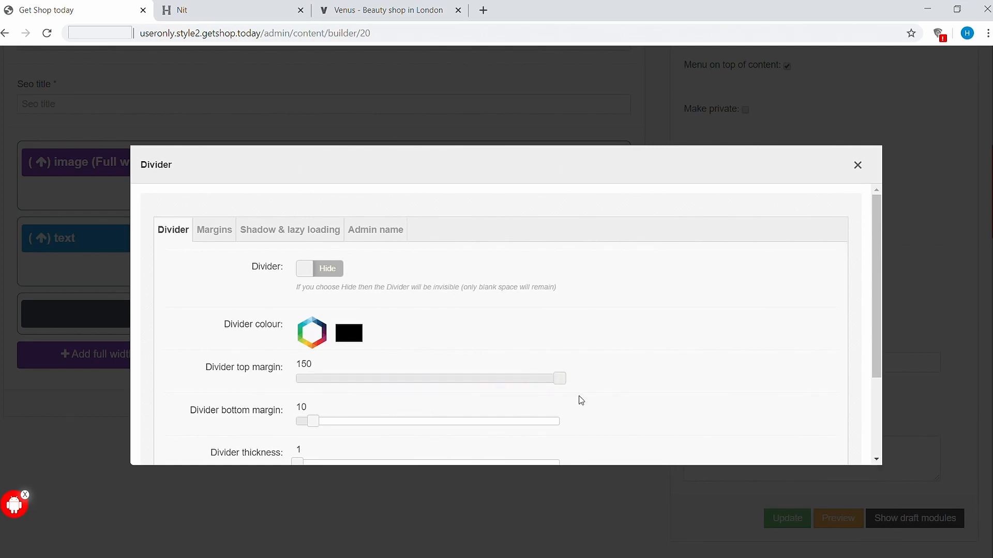
scroll(621, 396, down, 5)
click(811, 397)
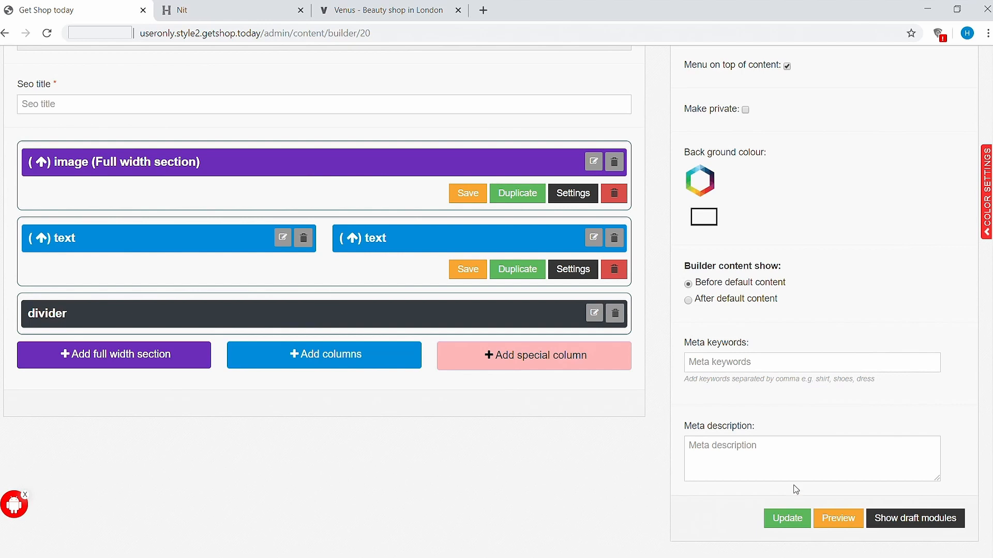
Update the page and move the divider row between the image section and the text row
click(791, 520)
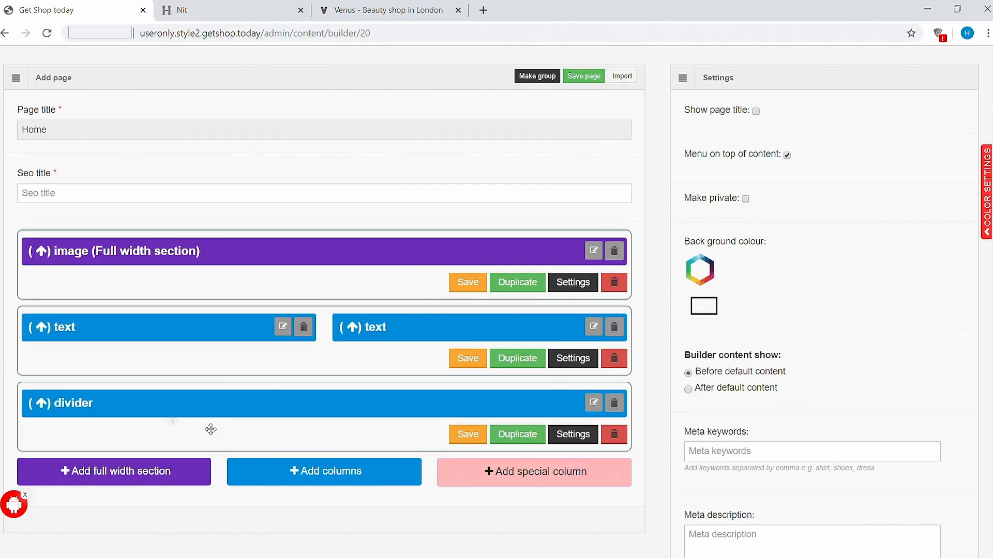
drag(177, 409, 172, 339)
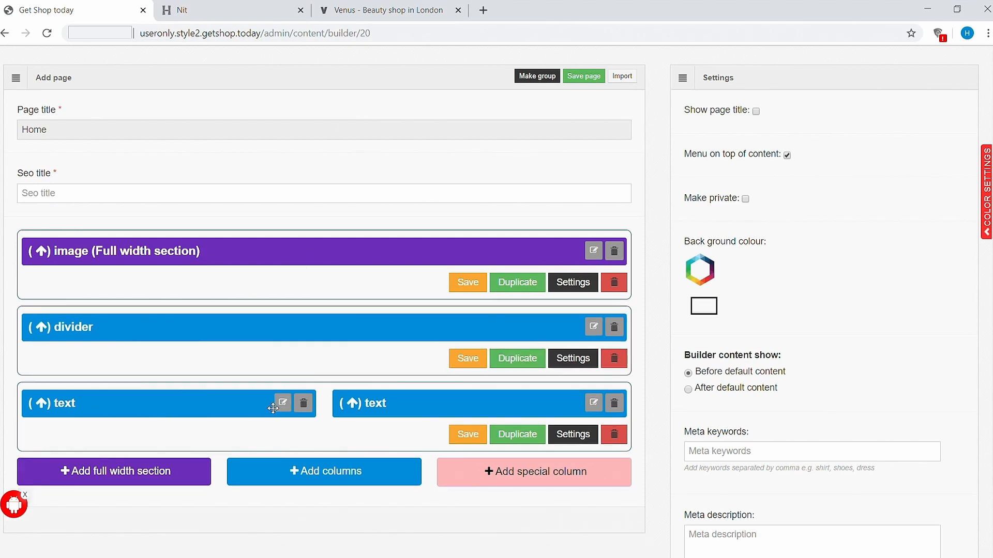
Reload the live Nit page to check the spacing, and examine the three product cards on the Venus site
click(246, 13)
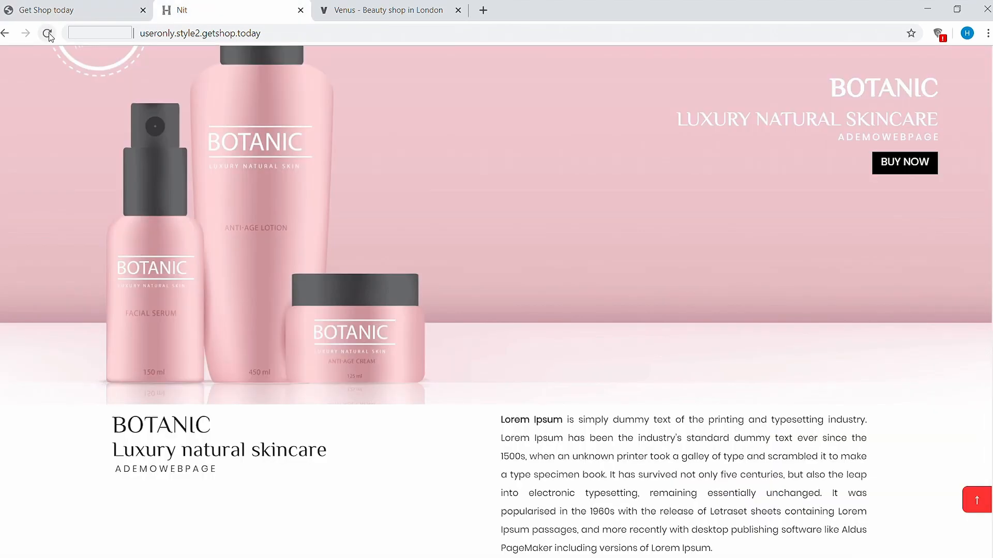
click(48, 34)
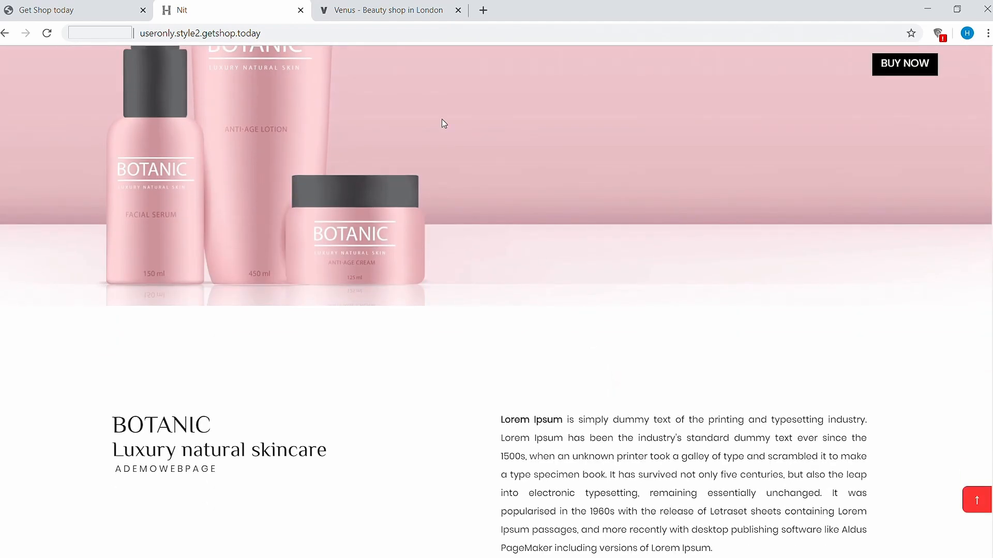
click(362, 12)
scroll(506, 278, down, 3)
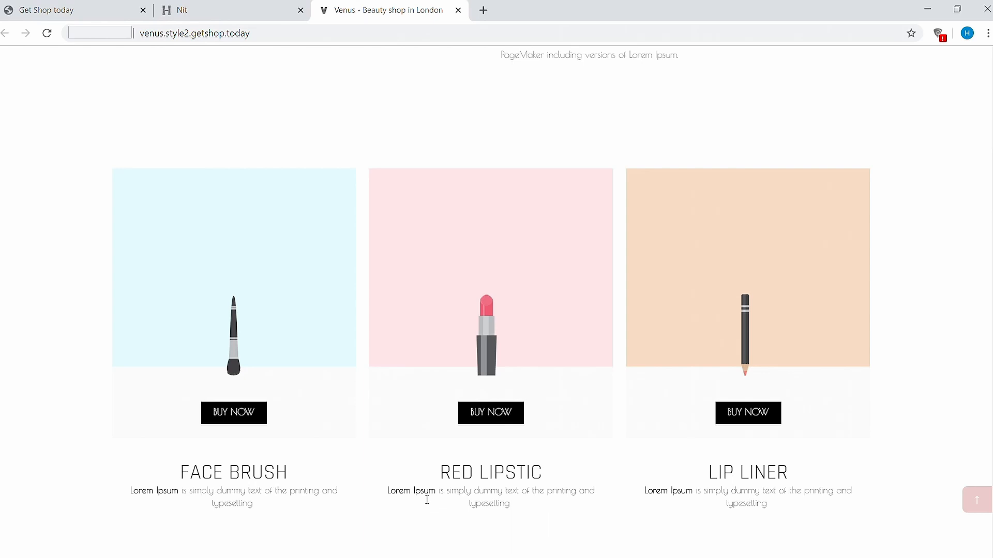
click(233, 11)
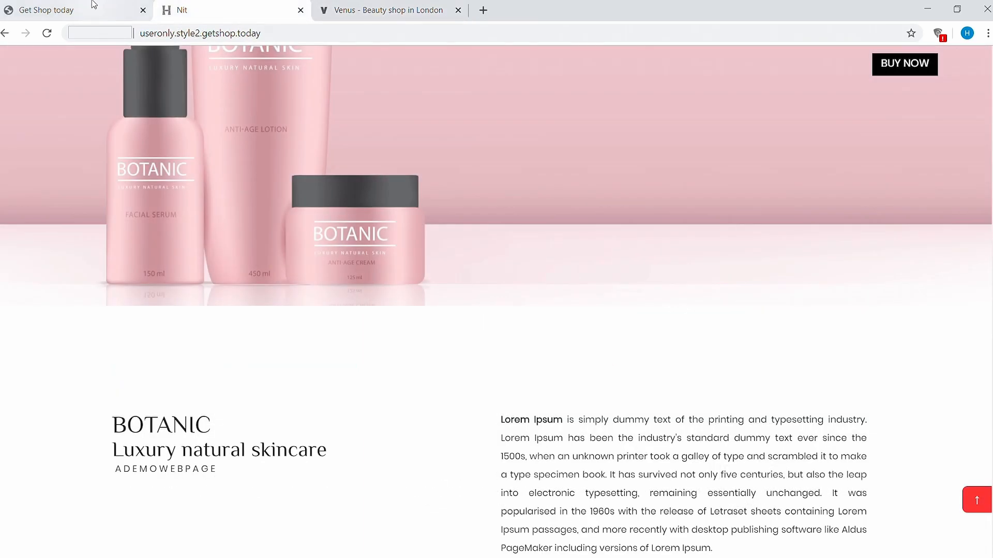
Switch back to the page builder and add a row of three 1/3 columns below the text row
click(93, 5)
click(330, 481)
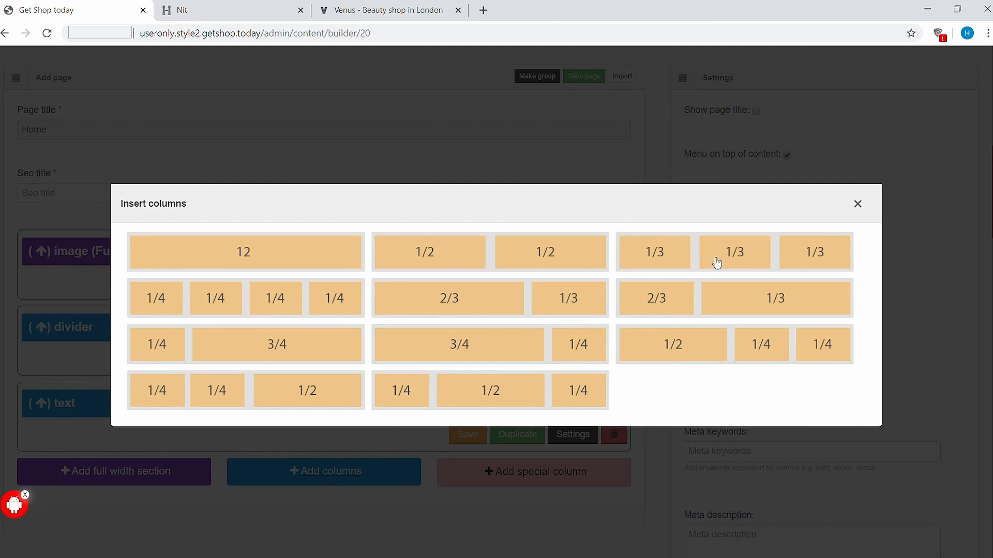
click(814, 254)
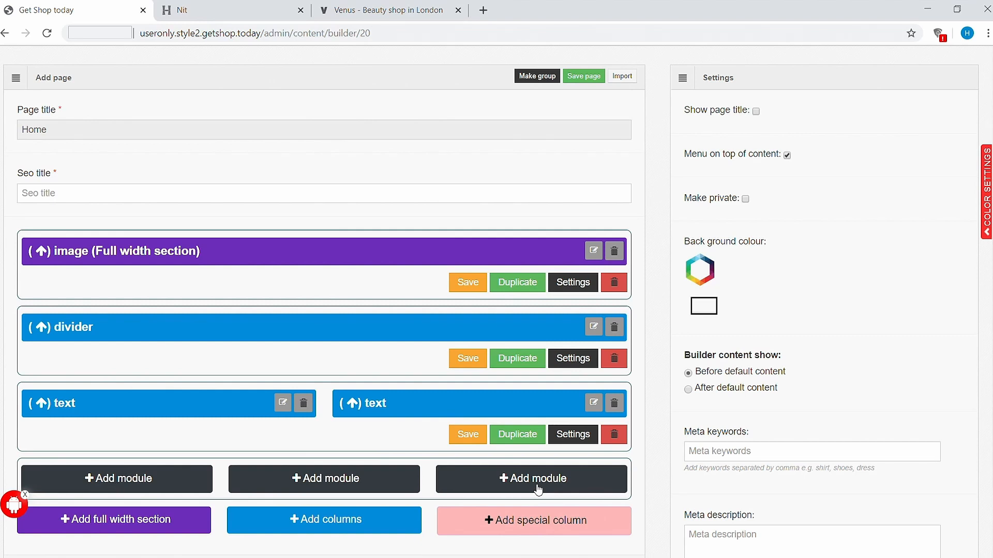
Add a portrait image module with the pink lipstick picture to the first column, crop the whole picture and save it
click(113, 485)
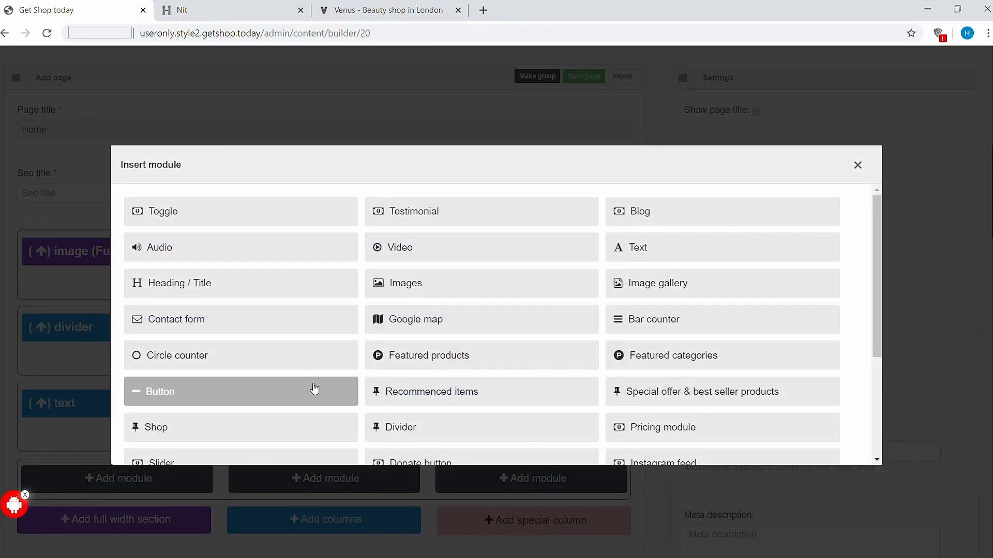
click(433, 294)
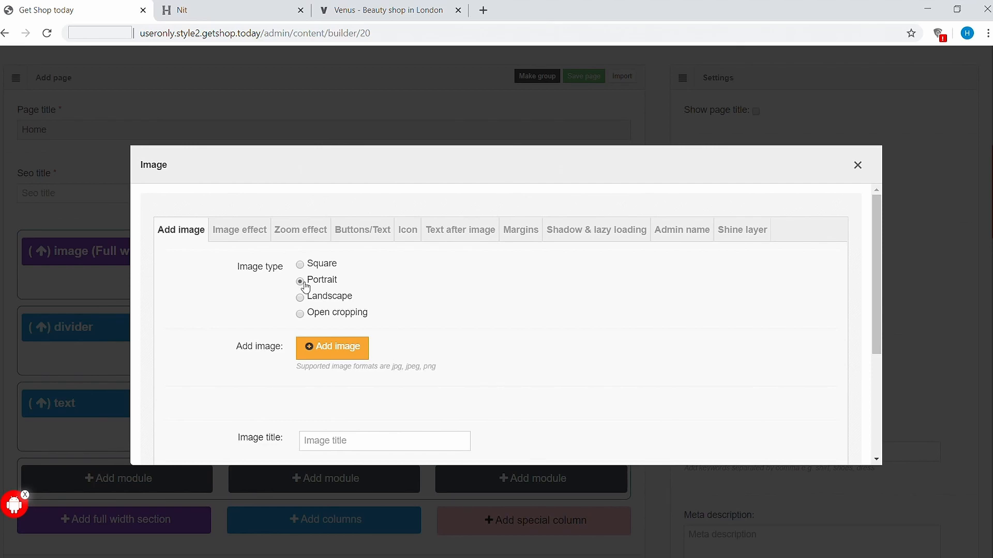
click(359, 350)
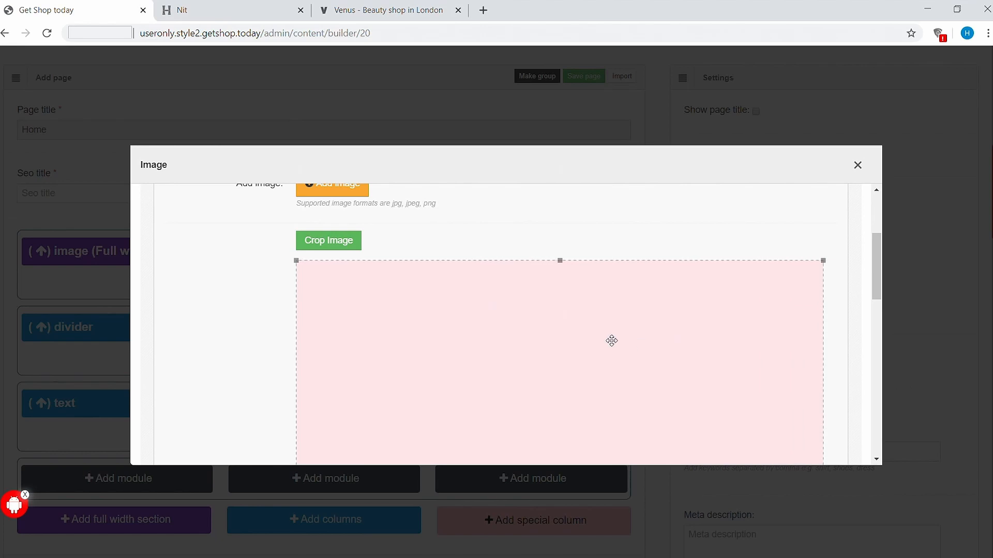
scroll(601, 339, down, 2)
scroll(601, 339, down, 6)
scroll(602, 339, up, 2)
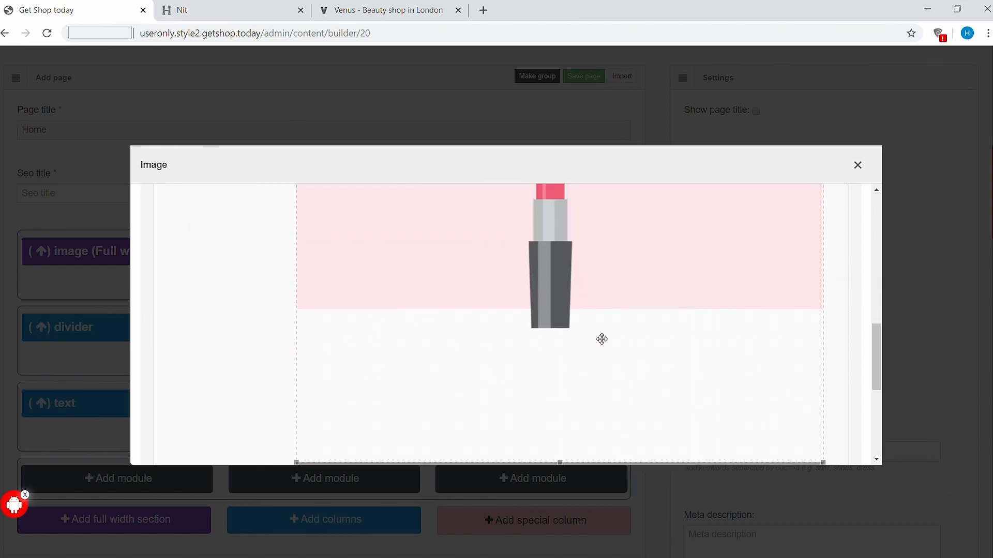
scroll(602, 339, down, 3)
click(329, 345)
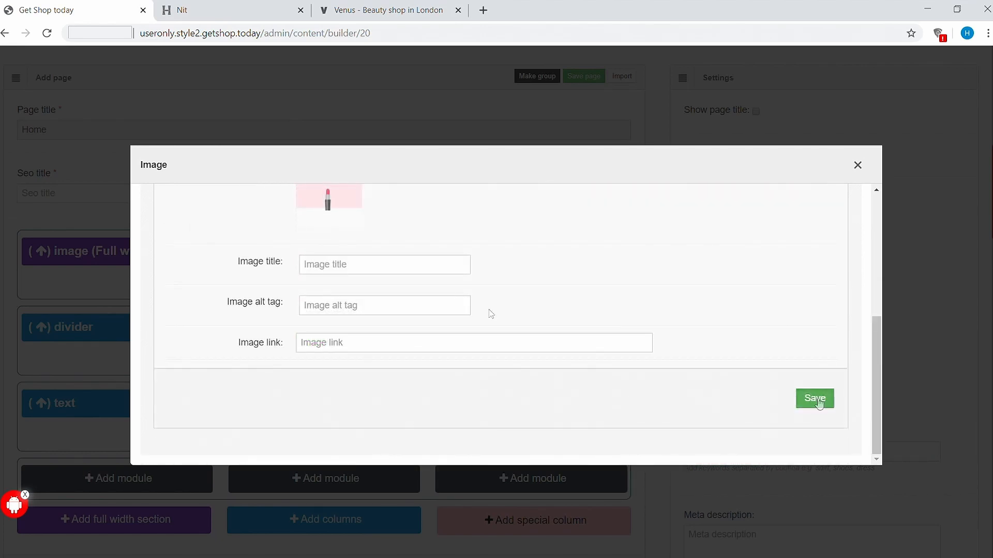
click(816, 399)
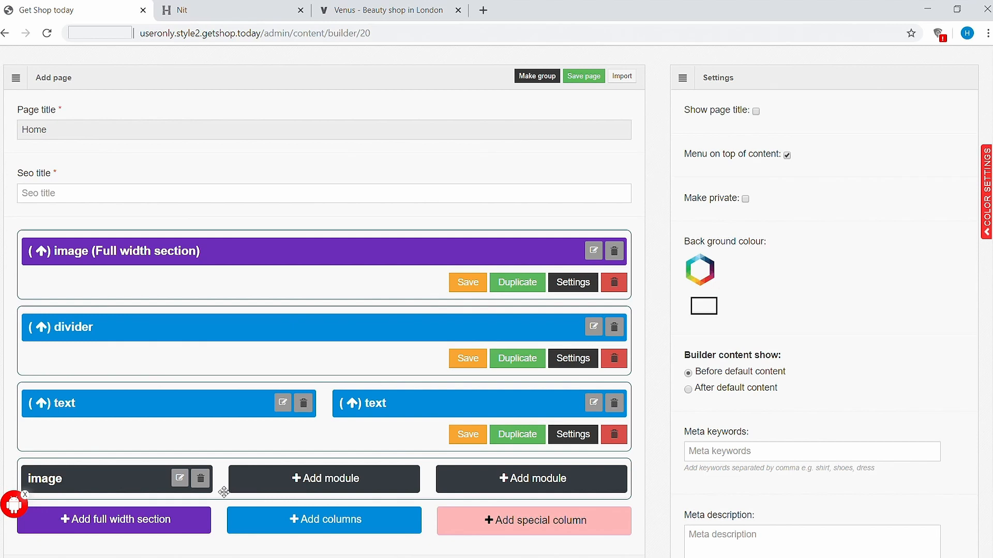
Add the makeup brush picture as a portrait image to the middle column and the pencil picture to the third column
click(334, 482)
click(399, 282)
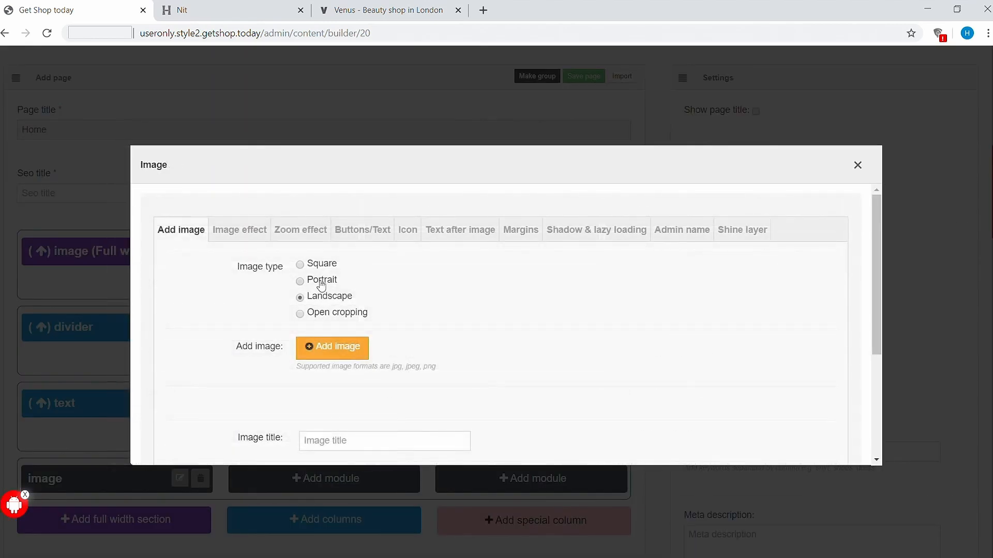
click(320, 282)
click(344, 357)
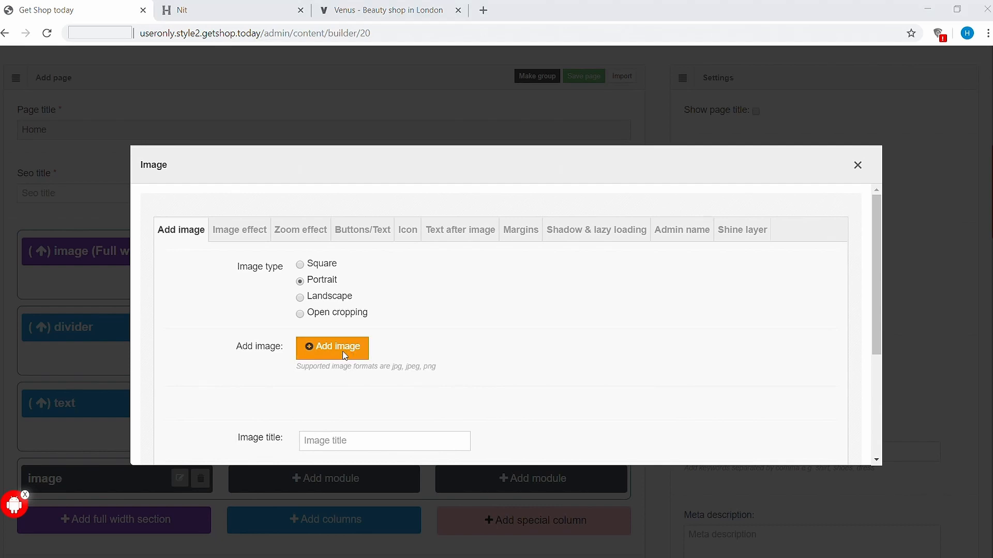
click(336, 327)
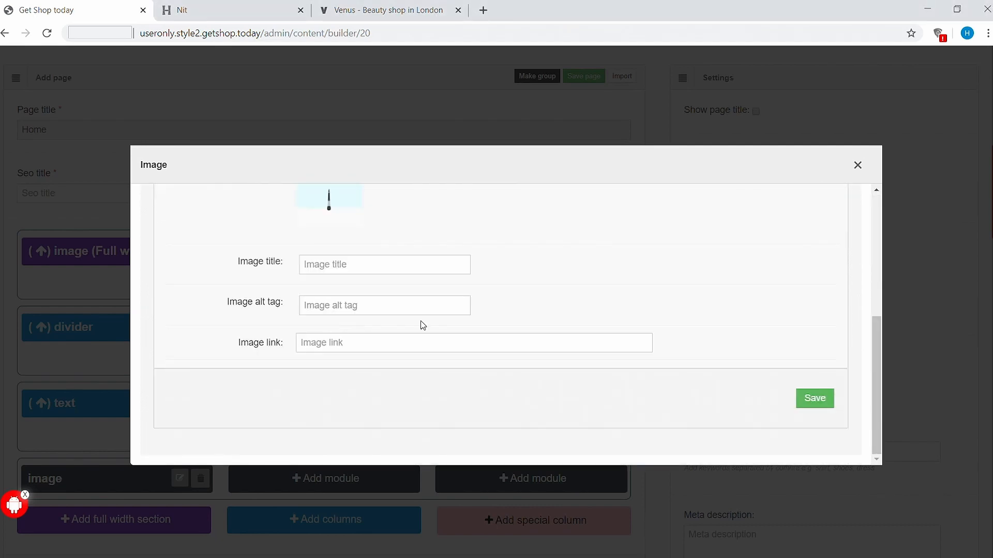
click(824, 399)
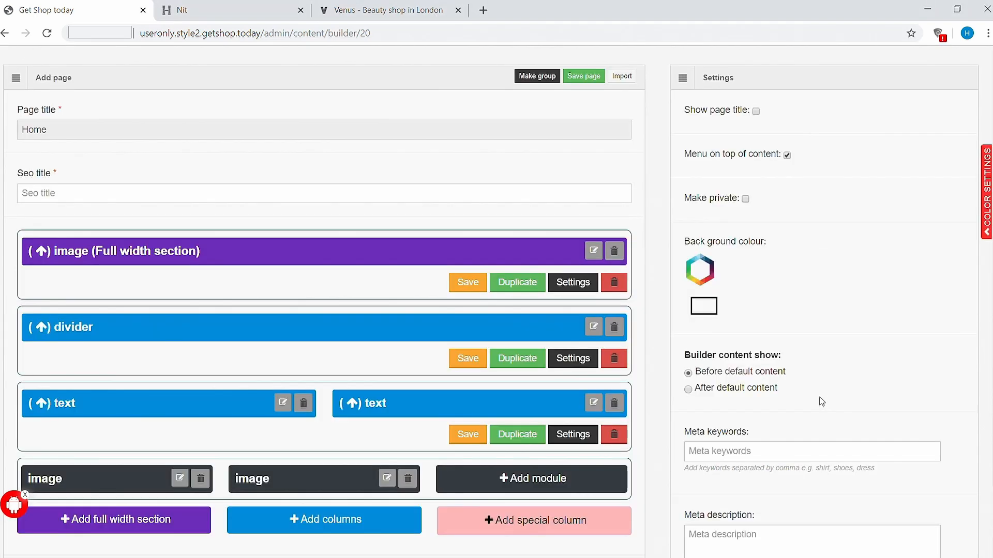
click(543, 473)
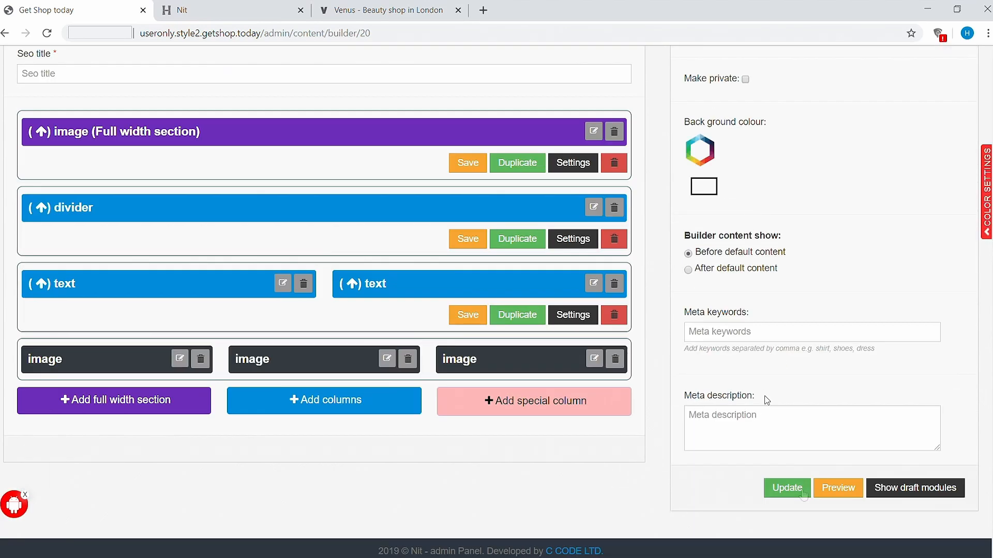
Update the page and reload the live Nit page to check the three product images below the text
click(803, 493)
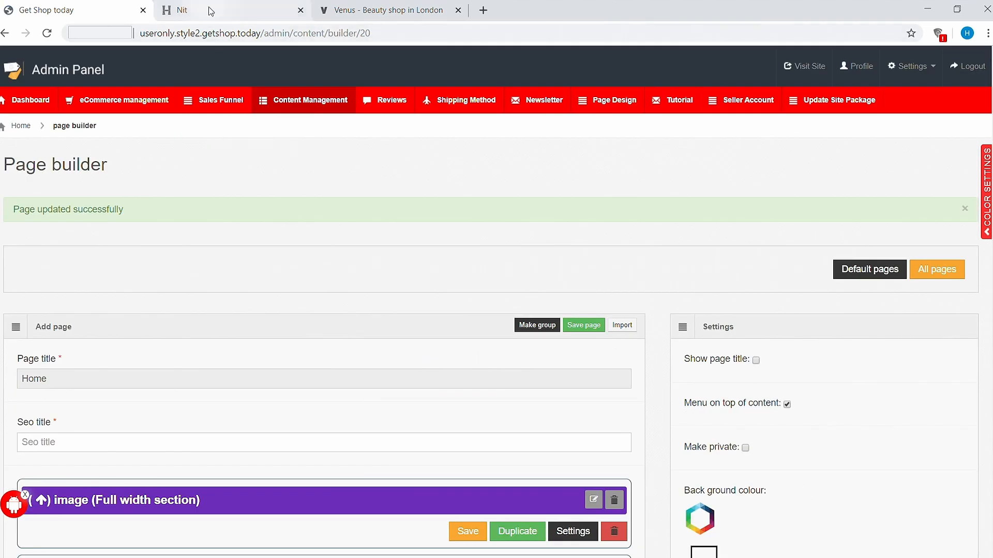
click(210, 11)
click(46, 33)
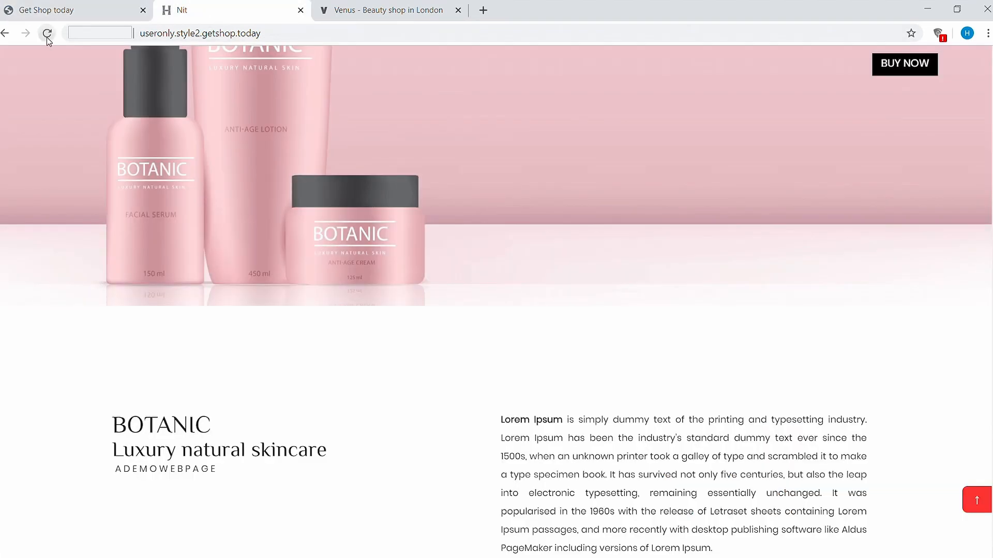
scroll(482, 275, down, 5)
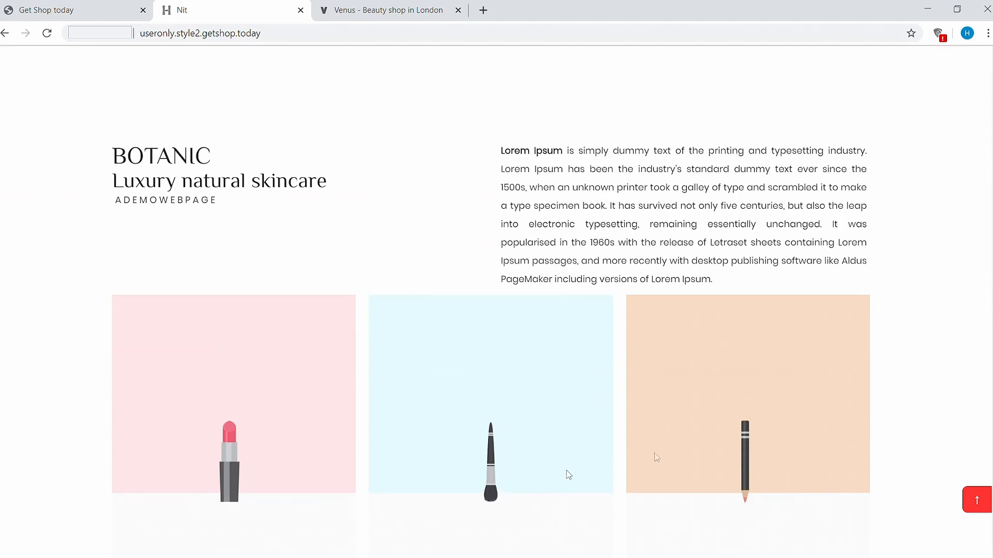
scroll(656, 458, up, 2)
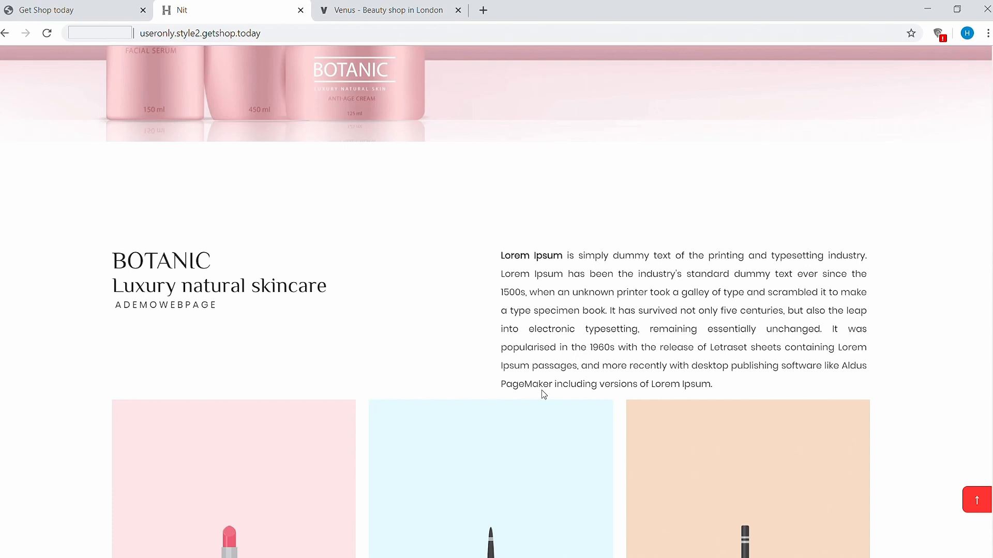
In the page builder, duplicate the divider row and move the copy between the text row and the three-image row
click(66, 13)
scroll(422, 418, down, 4)
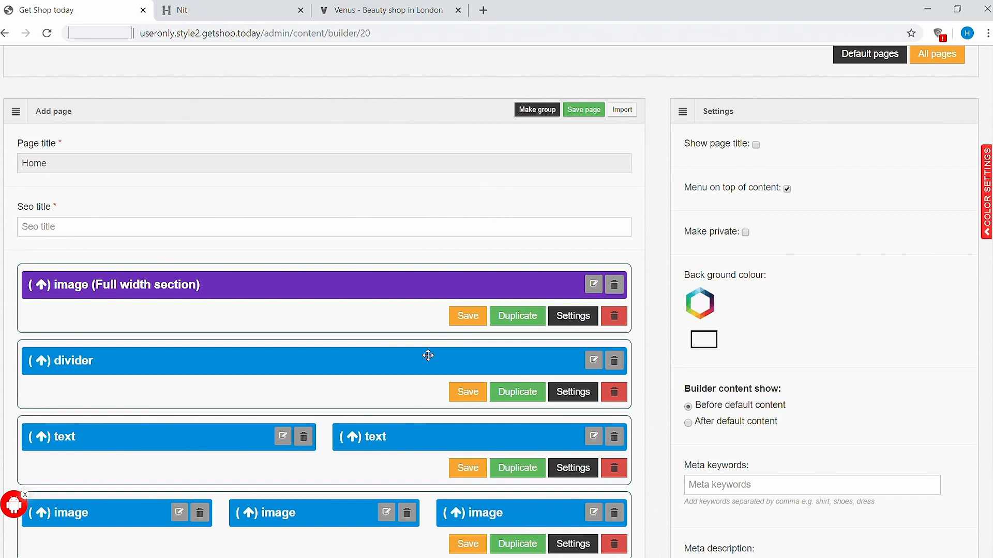
scroll(428, 355, down, 3)
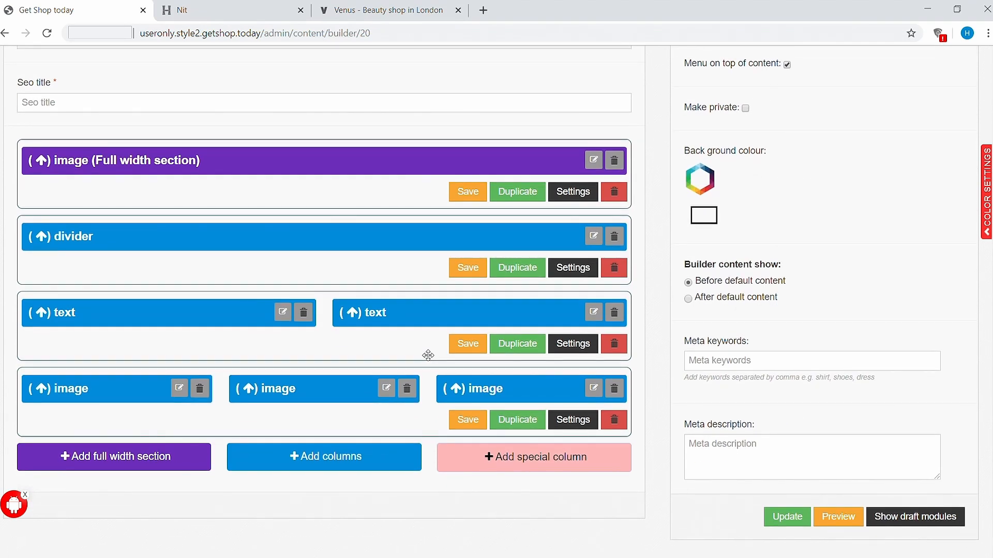
click(536, 274)
scroll(238, 398, down, 9)
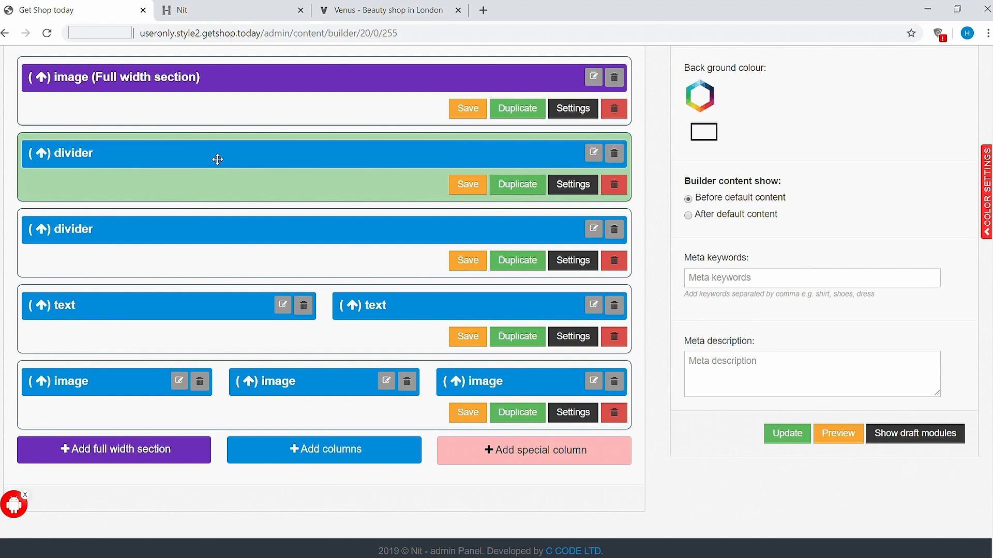
drag(232, 151, 184, 333)
Reload the live Nit page and examine the spacing between the banner, the text and the product images
click(181, 10)
click(48, 33)
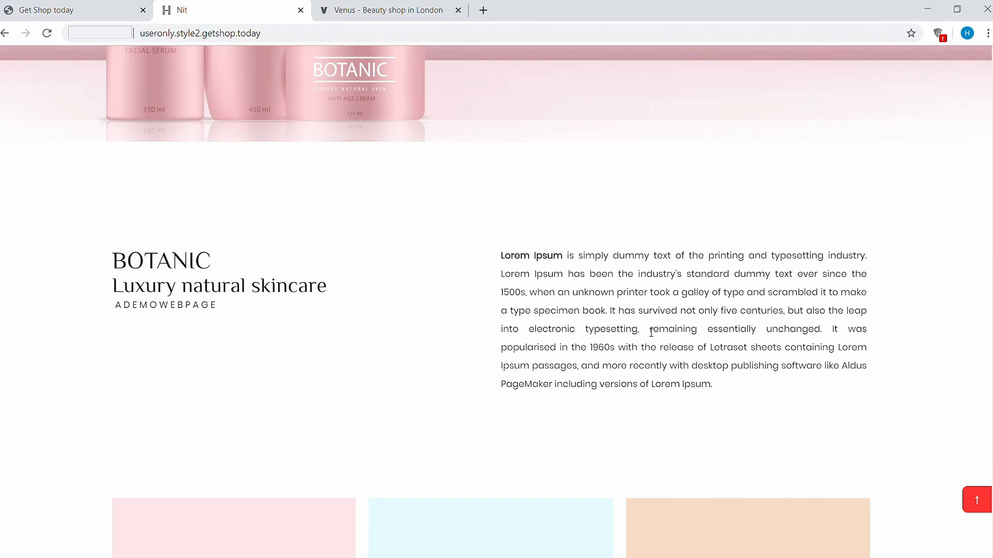
scroll(651, 331, down, 4)
scroll(647, 333, up, 2)
scroll(648, 328, down, 2)
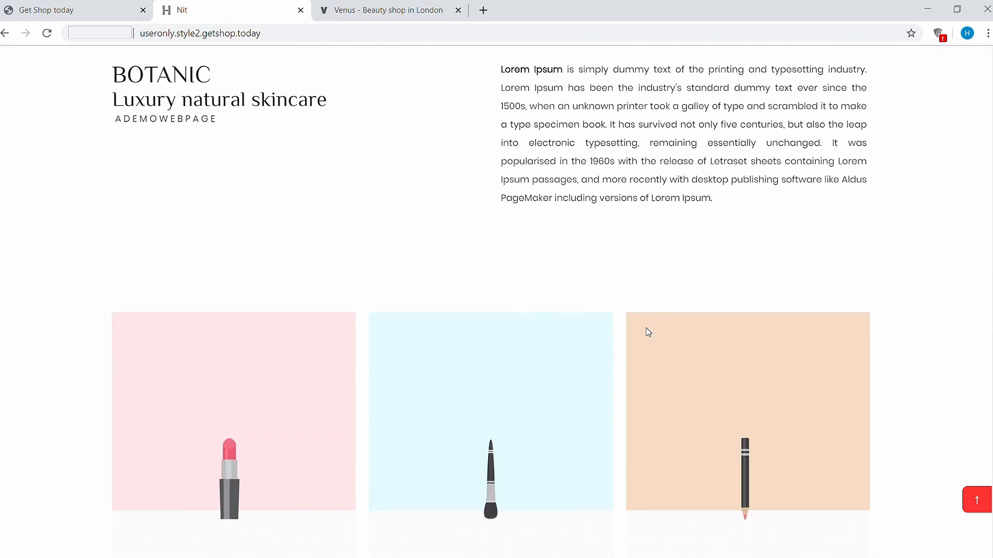
scroll(646, 331, up, 10)
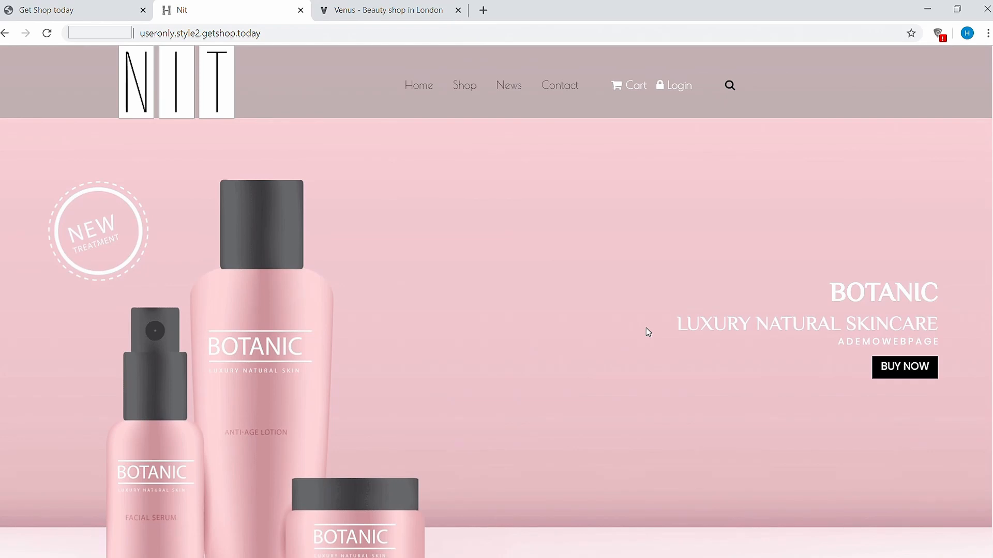
scroll(646, 331, down, 9)
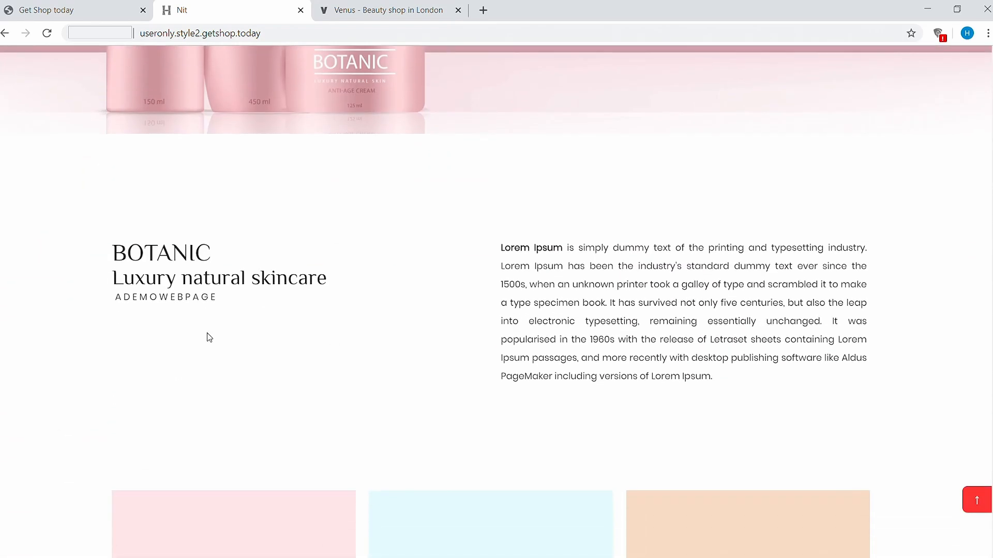
scroll(599, 395, down, 4)
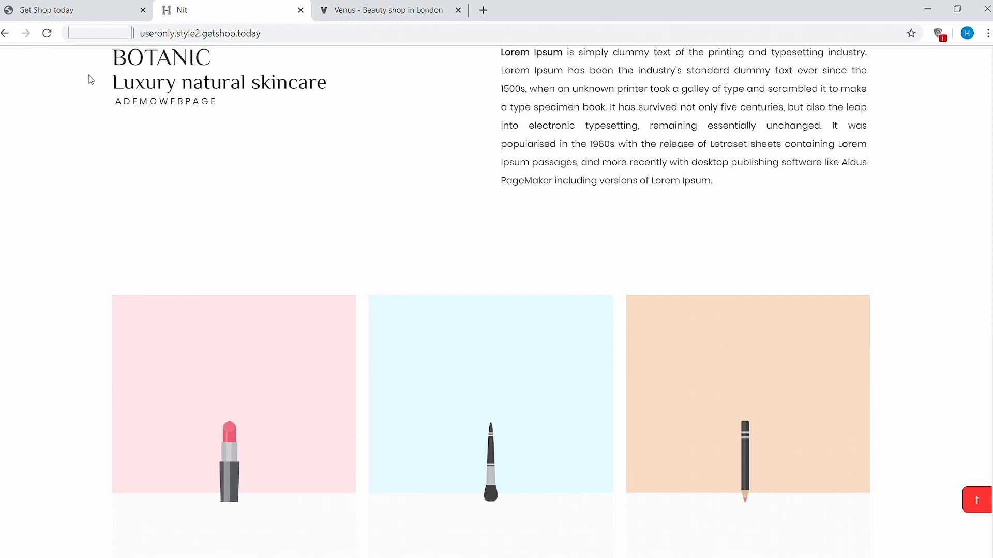
In the page builder, activate Button 1 on the lipstick image with the text BUY NOW and save the module
click(71, 15)
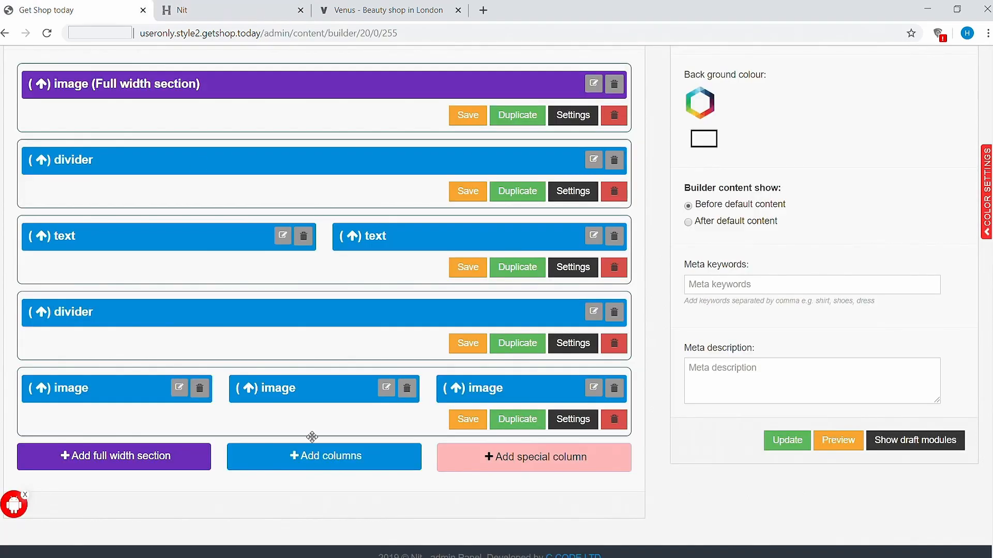
click(180, 388)
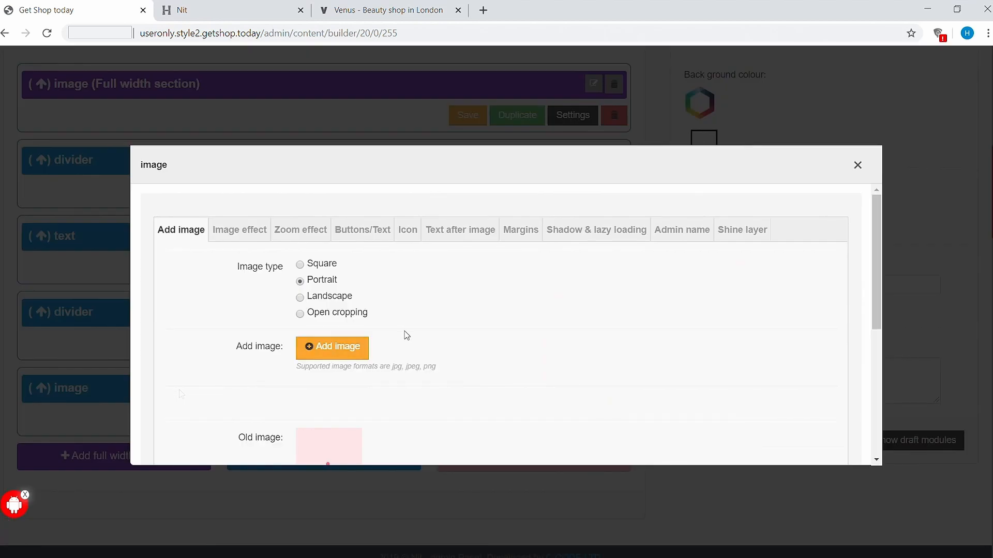
click(373, 236)
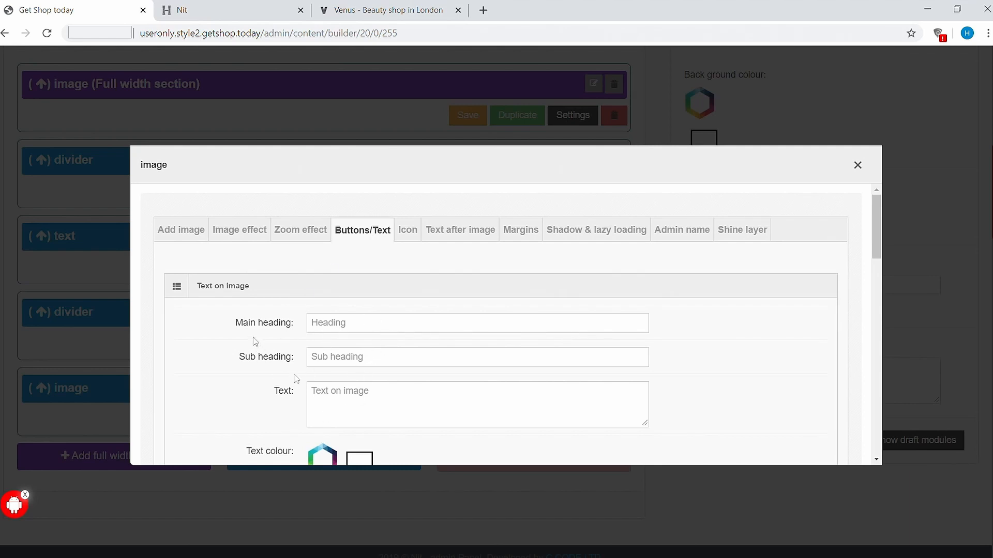
scroll(282, 367, down, 6)
click(356, 358)
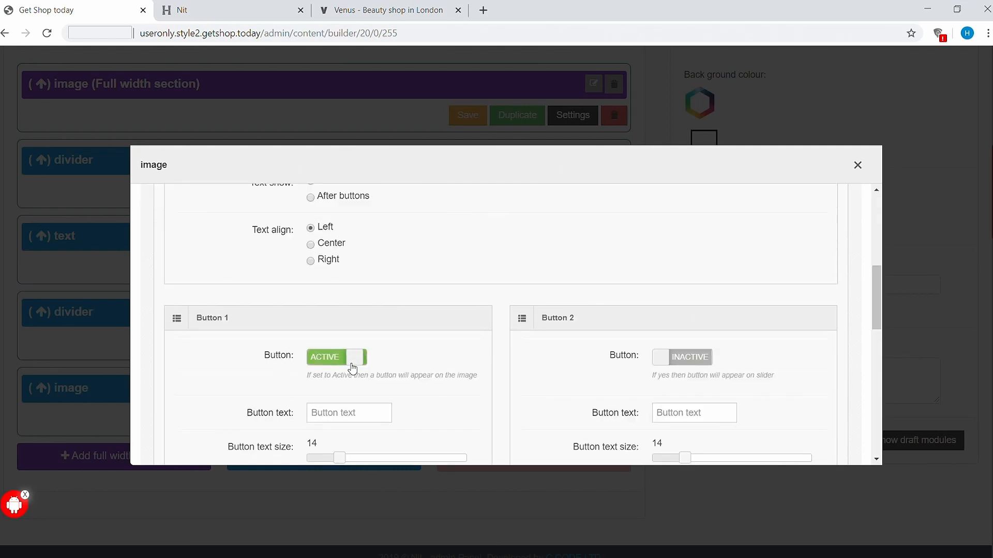
click(340, 416)
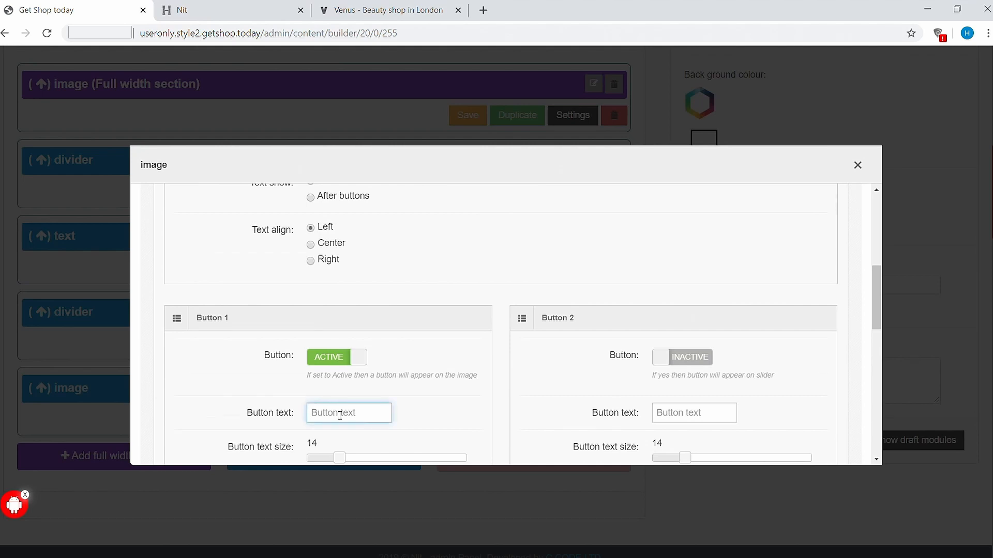
text(BUY NOW)
scroll(445, 428, down, 3)
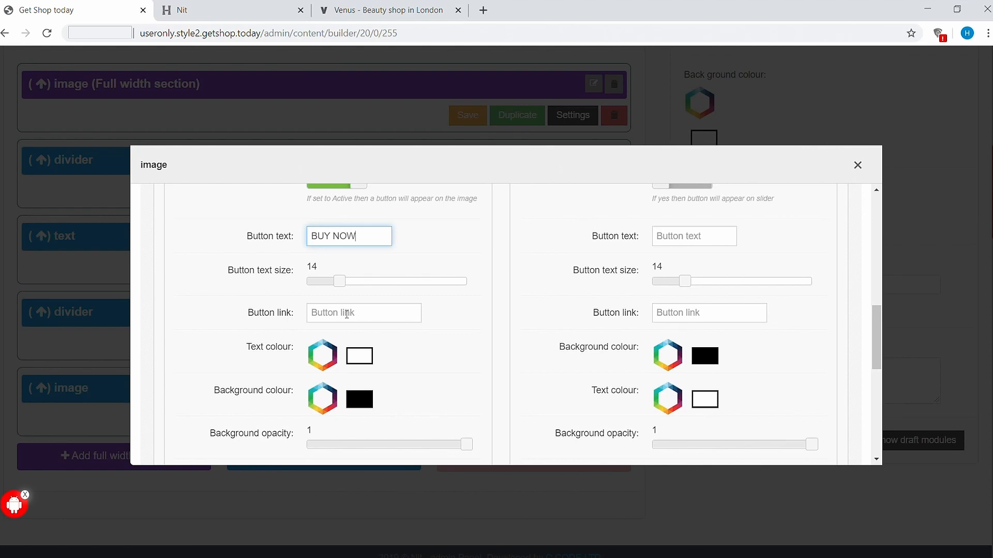
scroll(569, 321, down, 10)
click(827, 405)
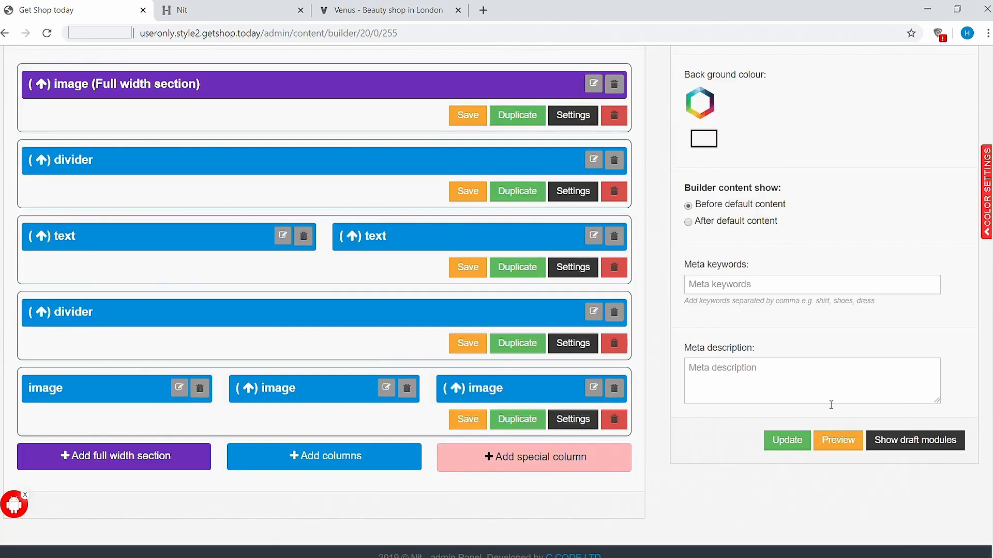
Reload the live Nit page to check the placement of the BUY NOW button on the lipstick image
click(217, 10)
click(47, 35)
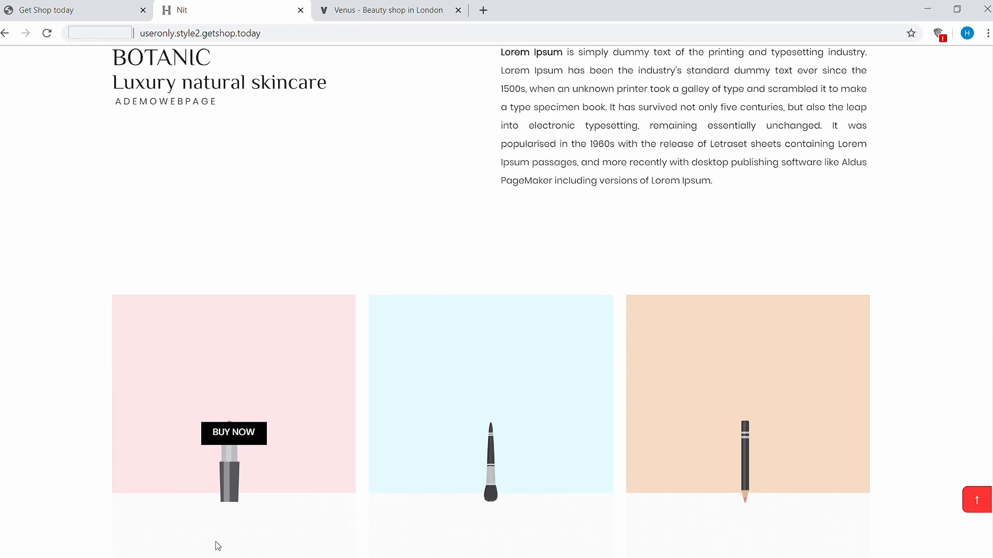
In the page builder, set the lipstick image's text and button vertical alignment to Bottom, then save the module and update the page
click(71, 20)
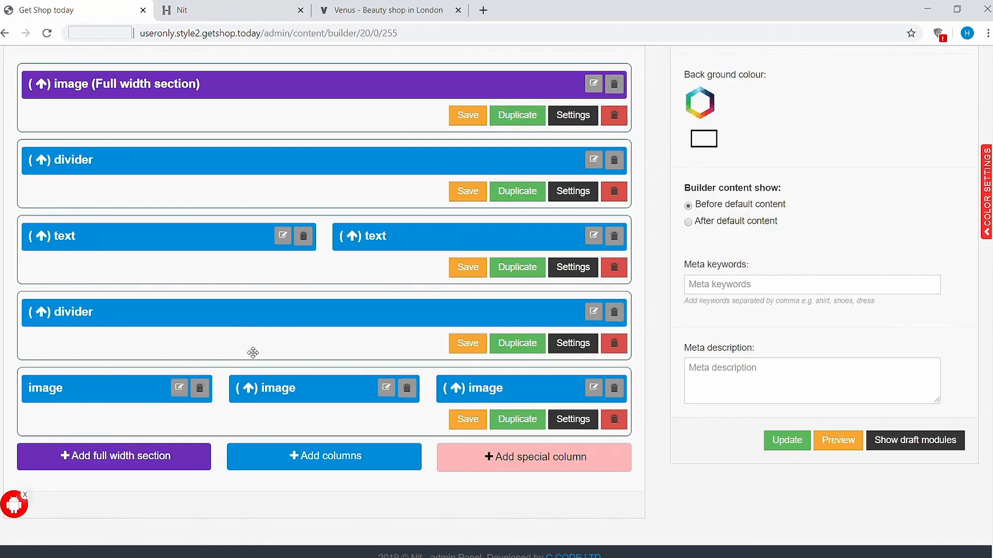
click(179, 389)
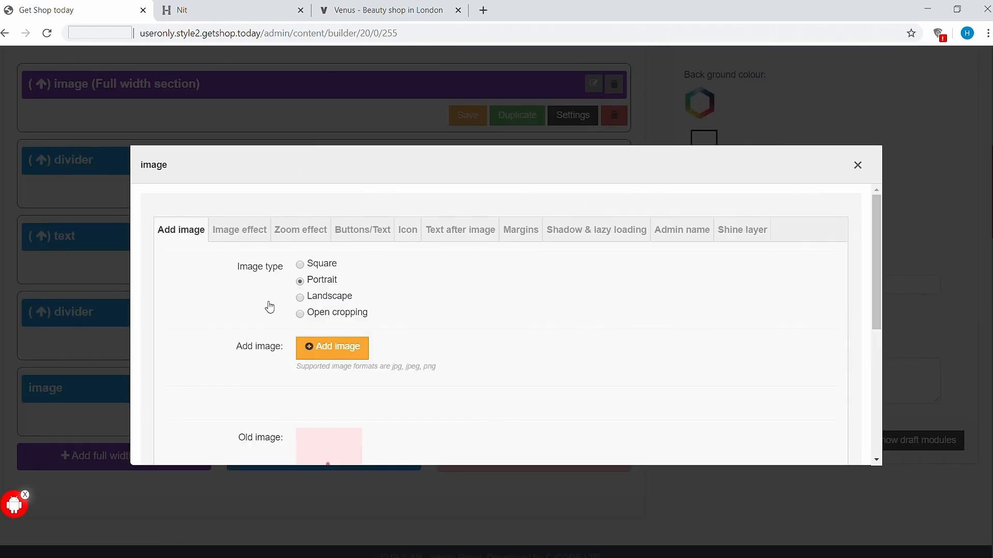
click(363, 231)
scroll(494, 393, down, 15)
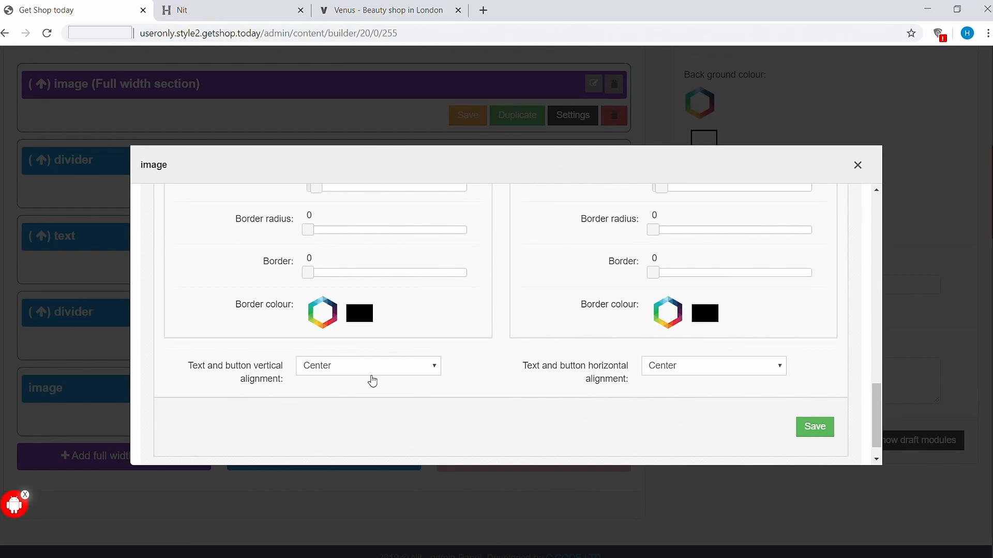
click(381, 373)
click(353, 415)
click(815, 427)
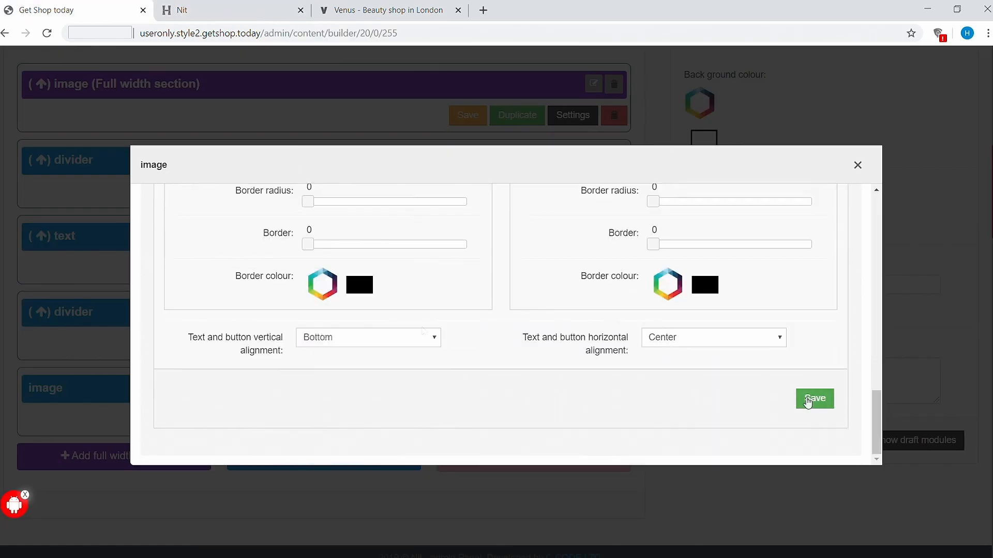
click(808, 402)
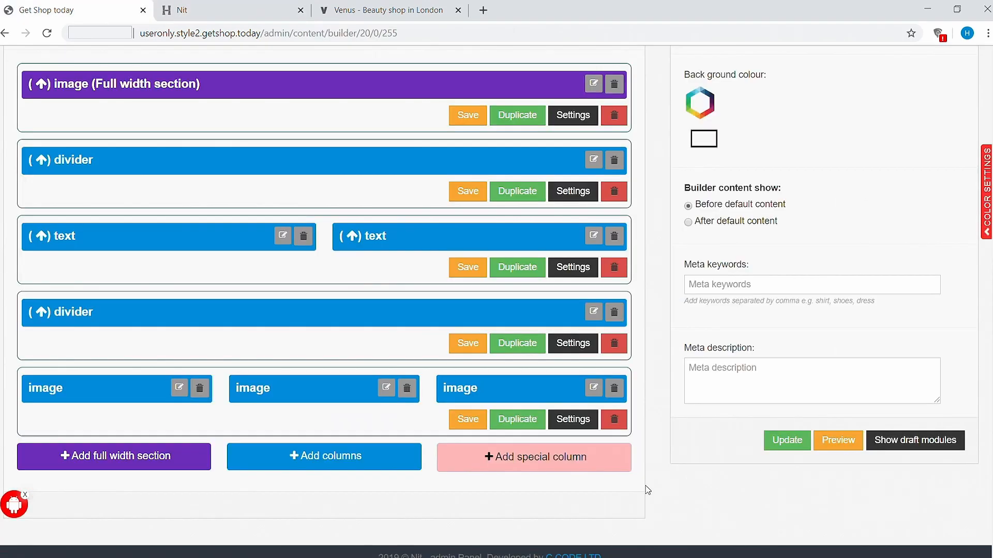
click(791, 444)
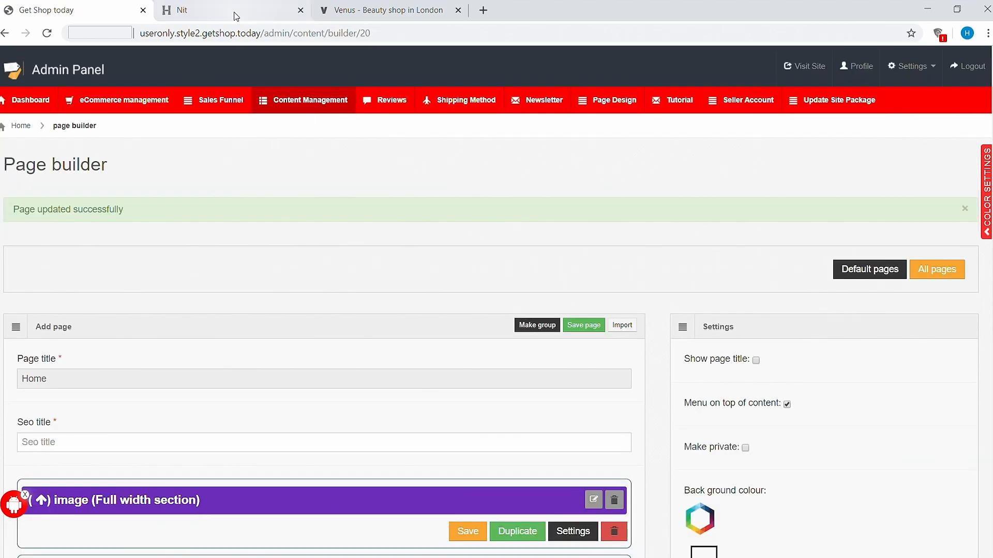
Reload the live Nit page to check the button placement, and copy the FACE BRUSH heading and description from the Venus page
click(231, 12)
click(46, 33)
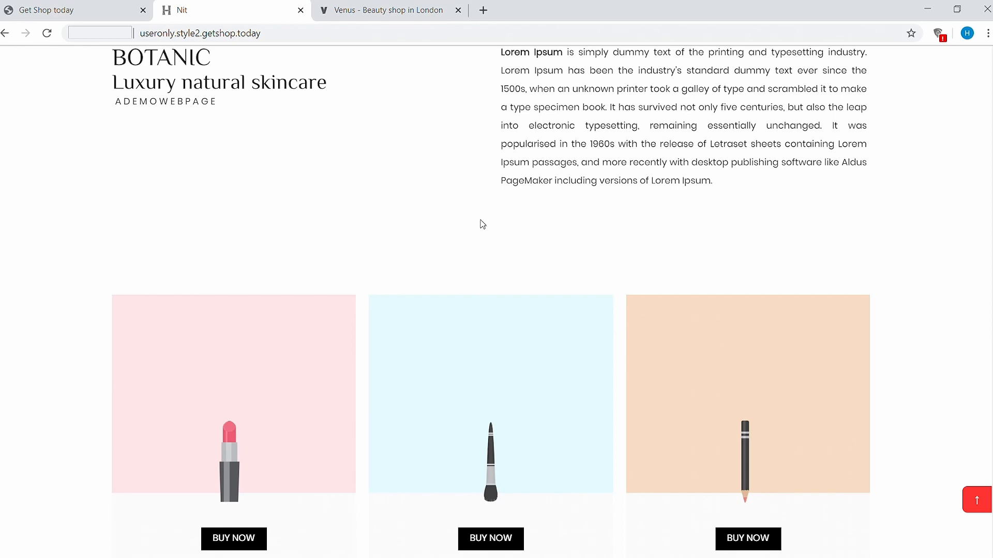
click(383, 14)
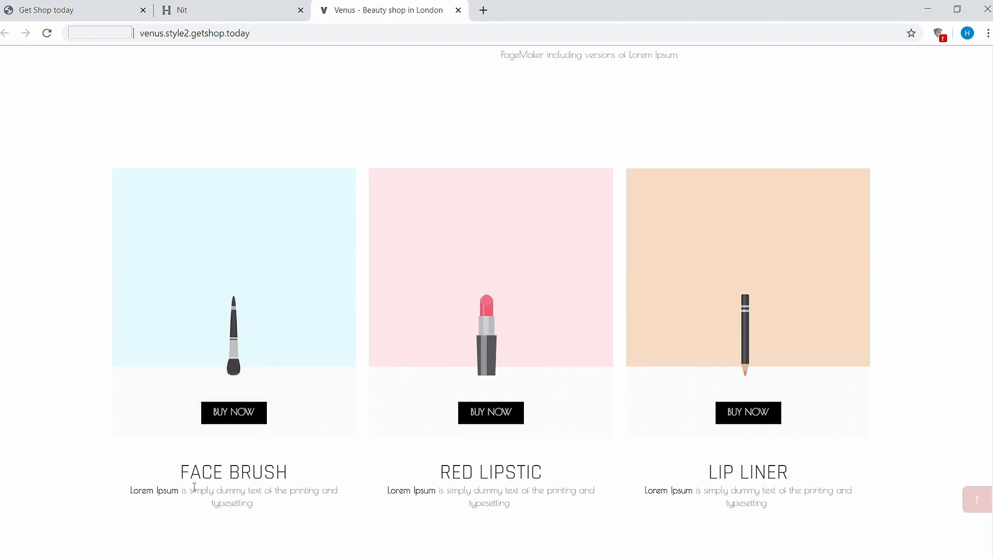
drag(182, 473, 265, 508)
key(ctrl+c)
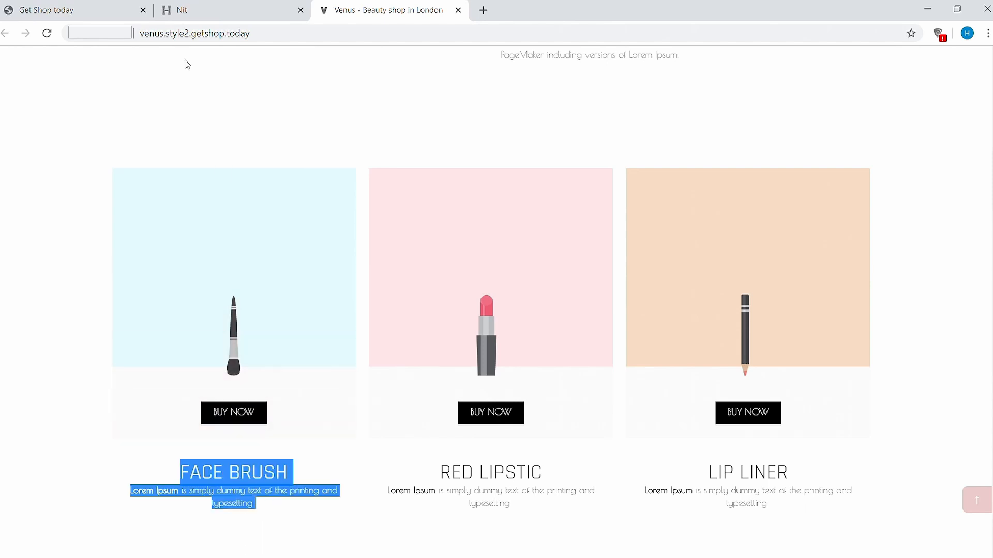
In the page builder, paste the FACE BRUSH text as the lipstick image's text after image, save it and update the page
click(191, 17)
click(71, 13)
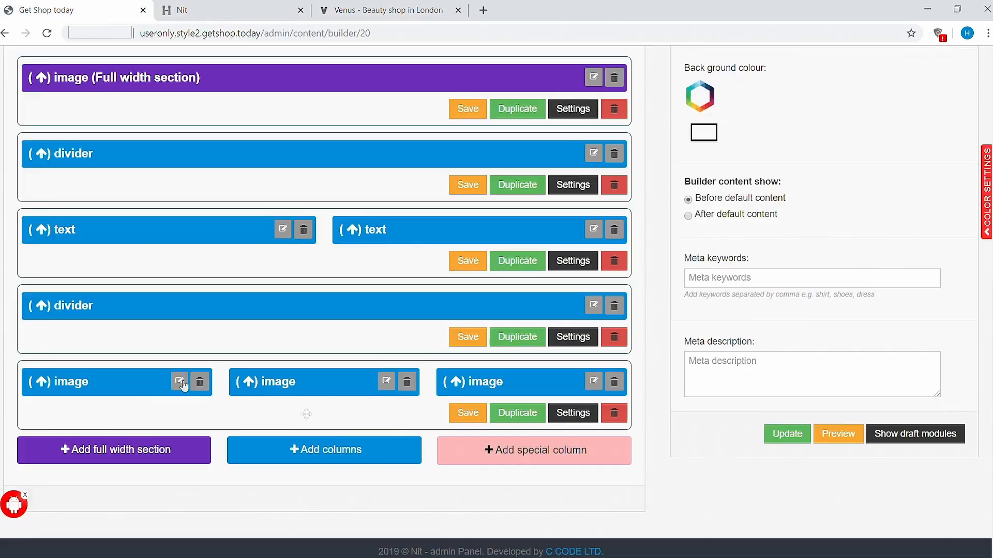
click(182, 385)
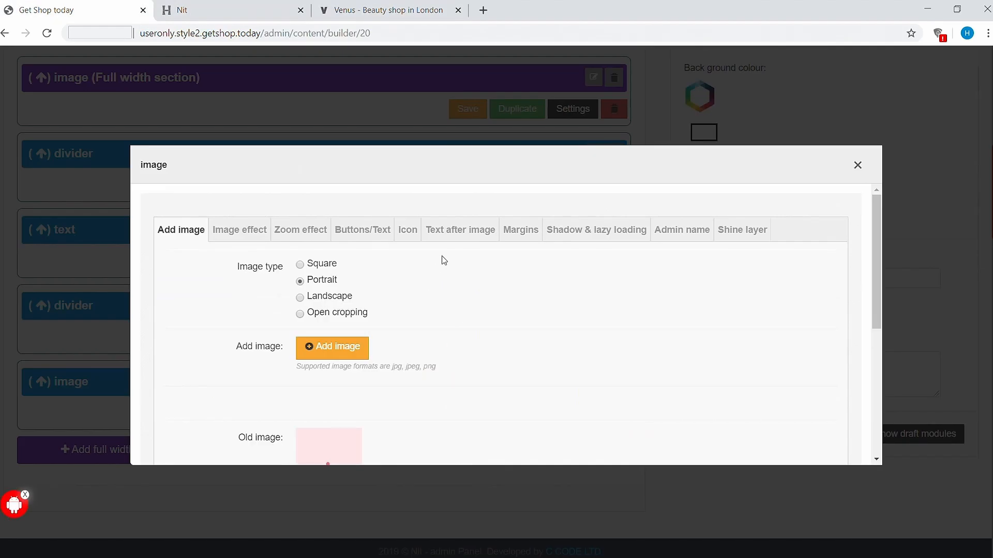
click(476, 236)
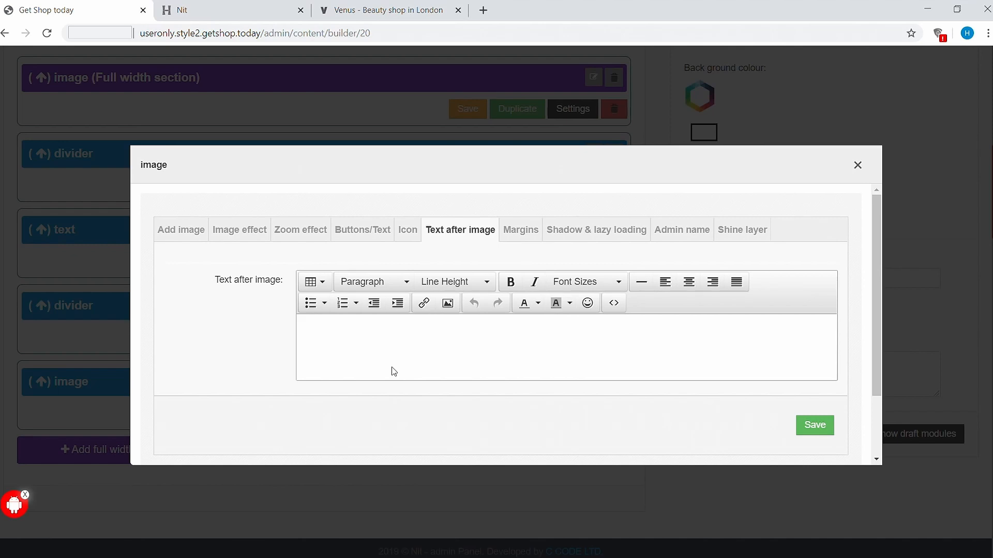
key(ctrl+v)
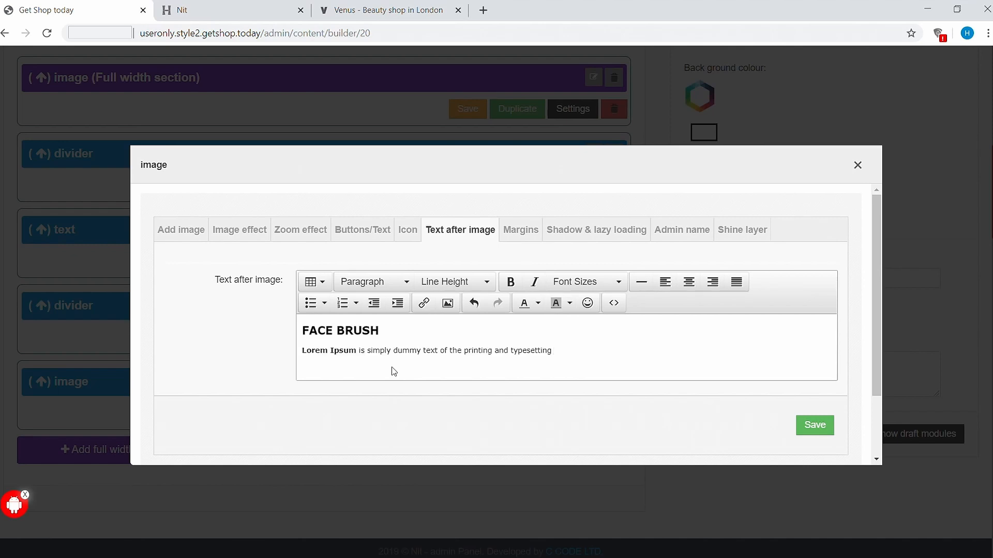
click(814, 425)
click(801, 441)
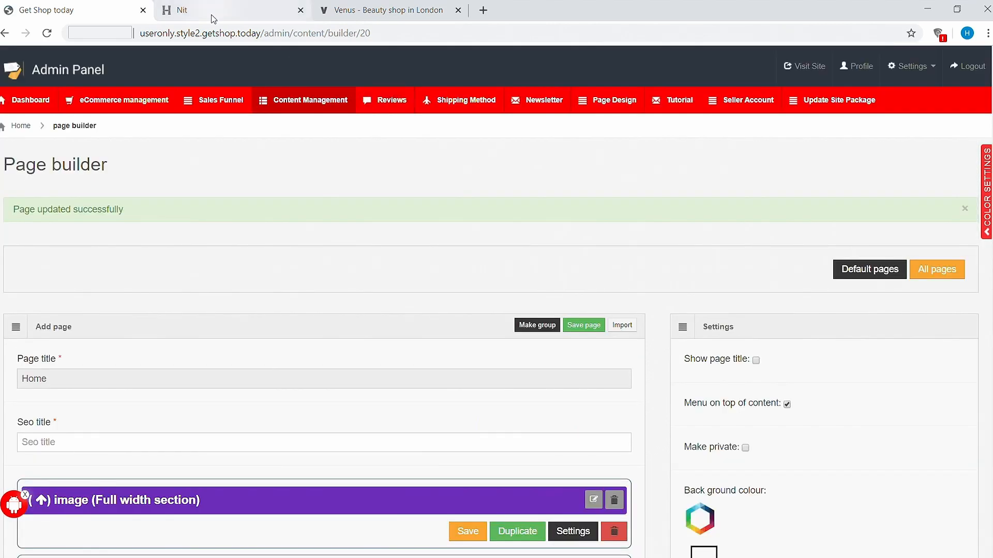
Reload the live Nit page to check the FACE BRUSH text below the lipstick image
click(211, 15)
click(47, 33)
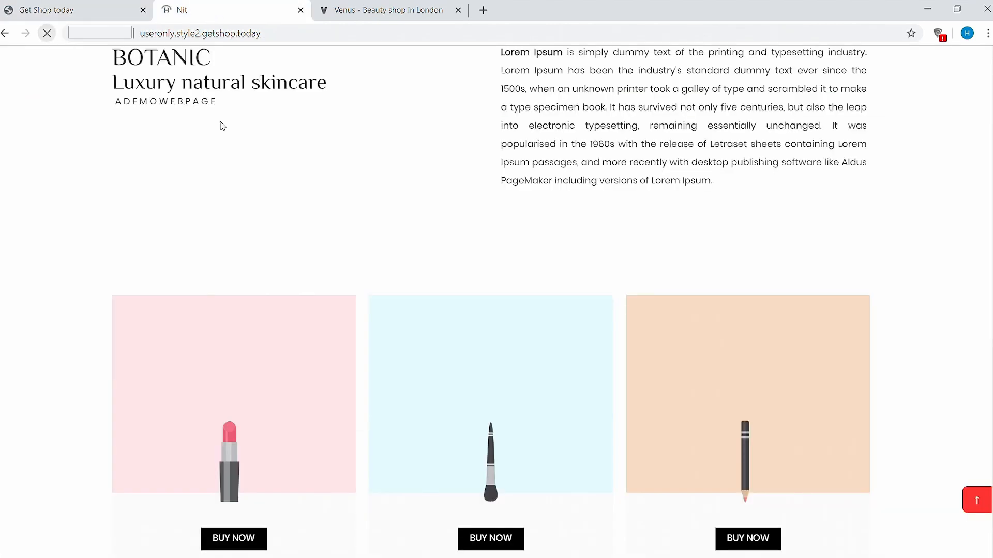
scroll(424, 282, down, 1)
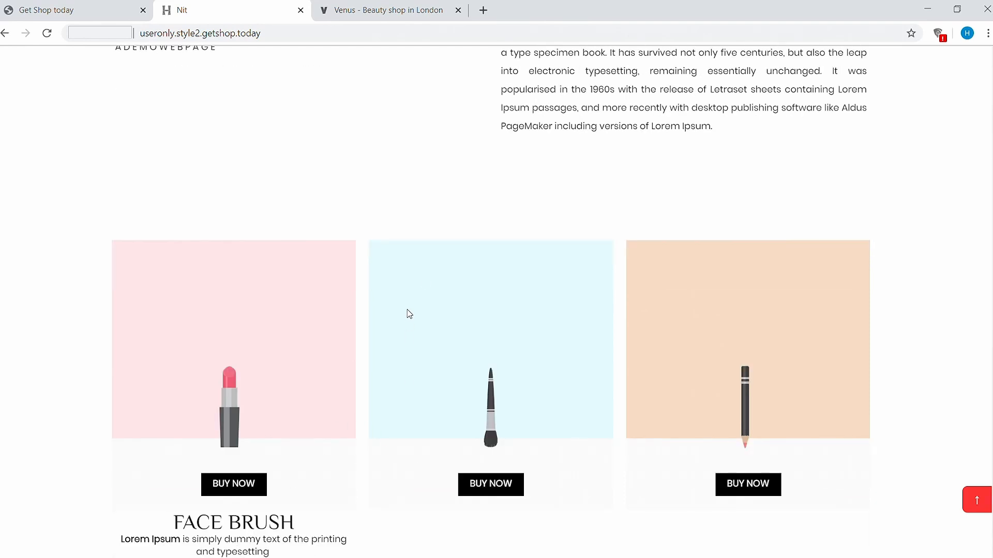
click(73, 10)
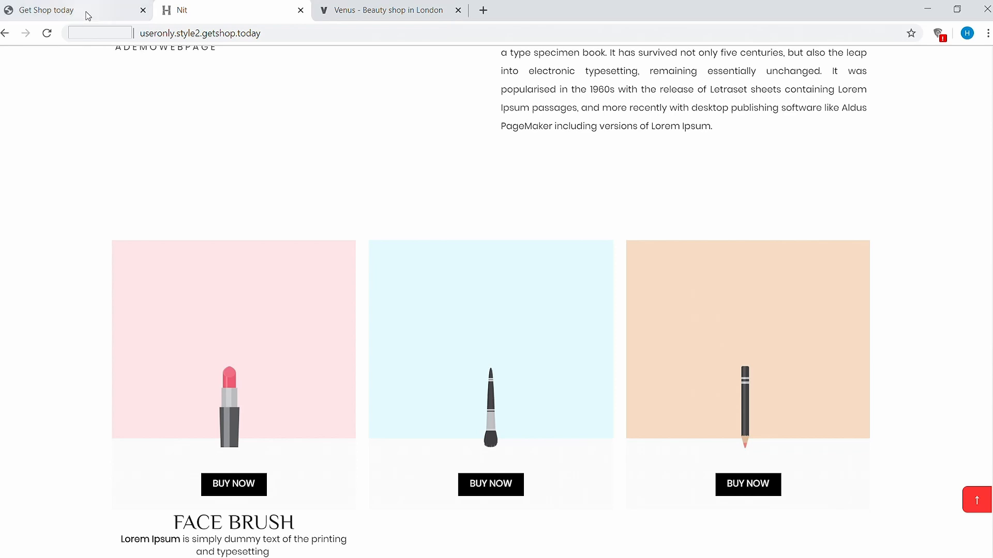
On the Venus page, copy the RED LIPSTIC heading and its description
click(326, 11)
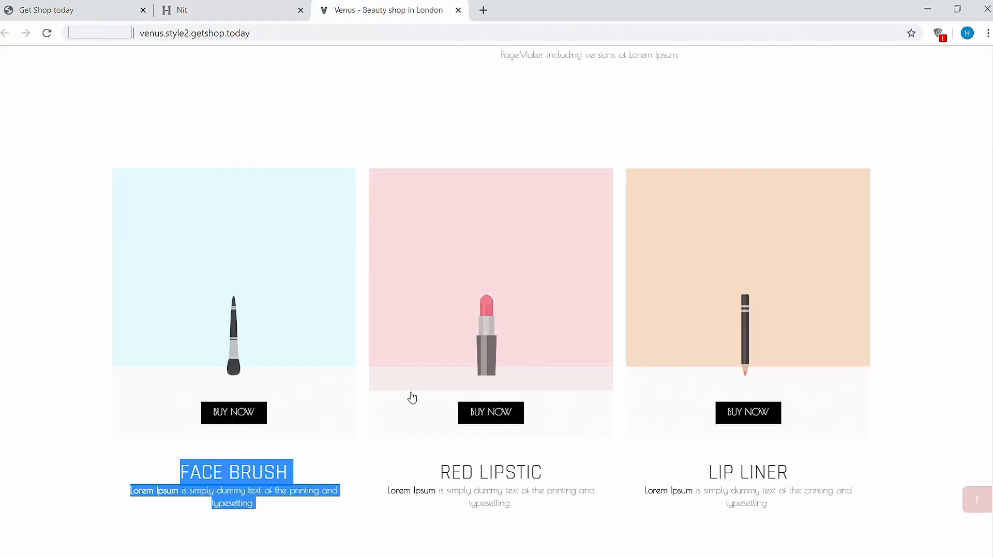
click(405, 456)
drag(449, 473, 556, 505)
key(ctrl+c)
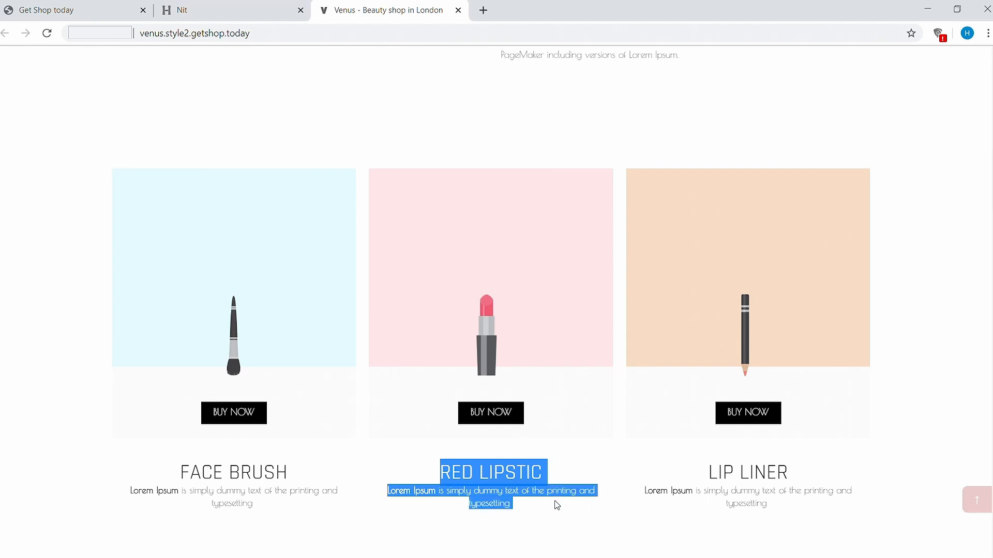
In the page builder, paste the RED LIPSTIC text centred after the brush image, save the module and reload the live Nit page
key(ctrl+Tab)
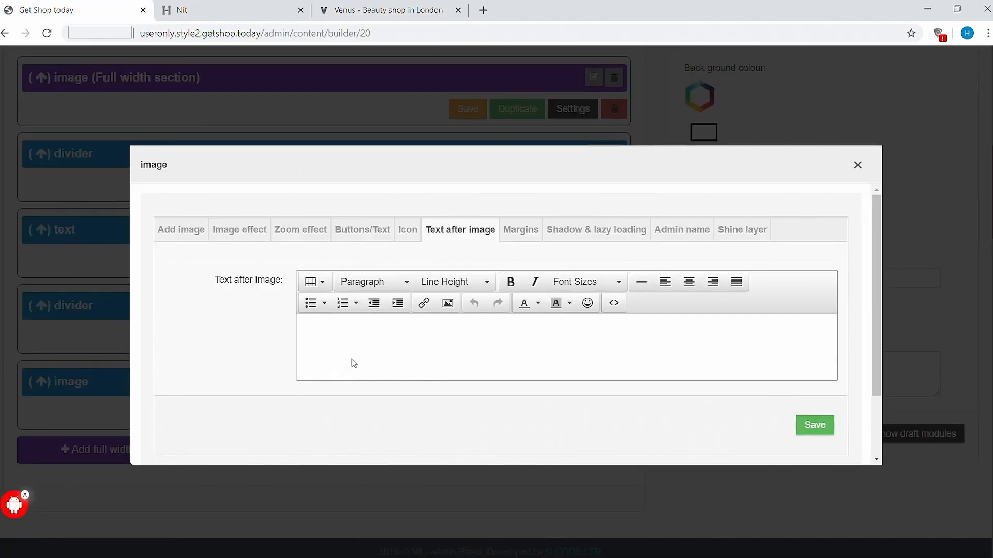
key(ctrl+v)
key(ctrl+a)
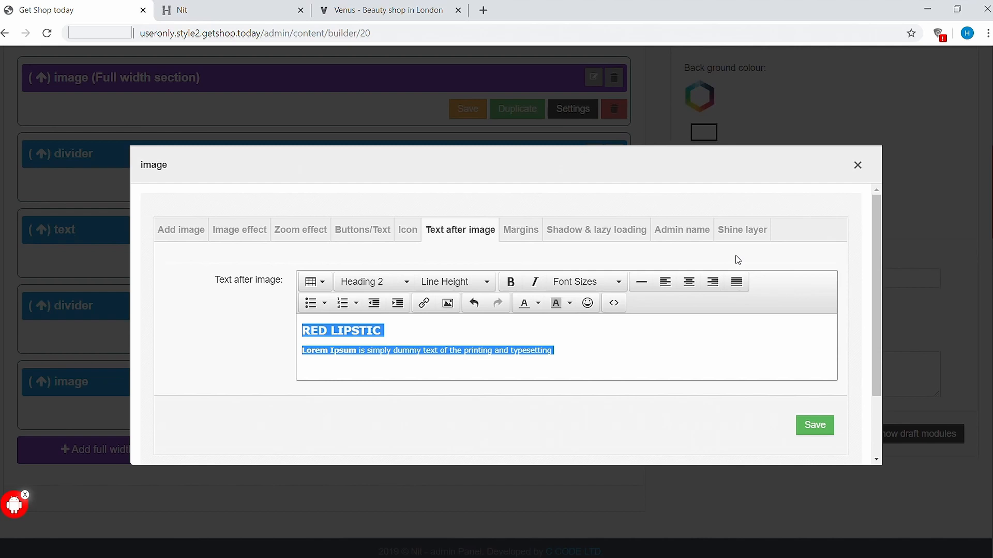
click(688, 281)
click(803, 429)
key(ctrl+Tab)
key(F5)
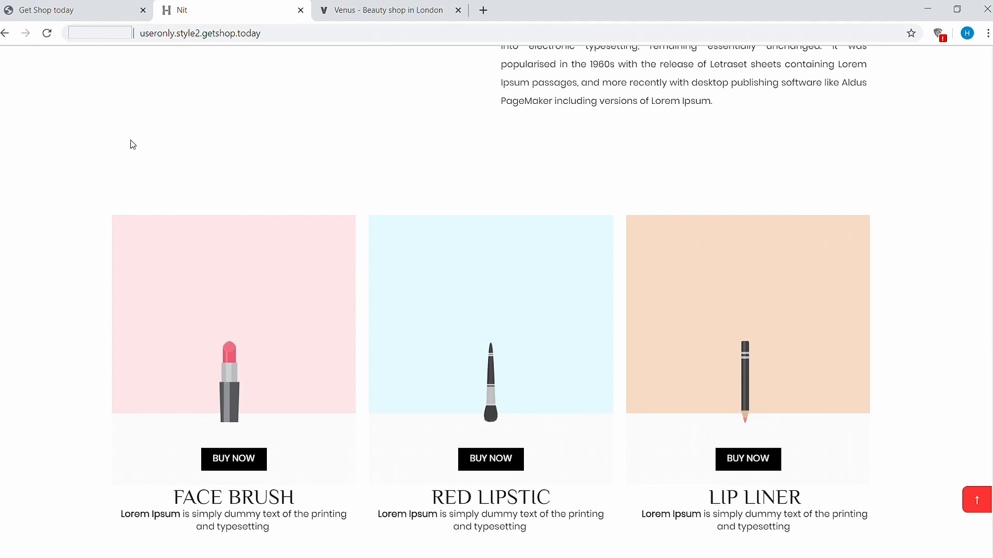
In the page builder, open the lipstick image's effect settings and set the hover opacity to 0.8
click(78, 10)
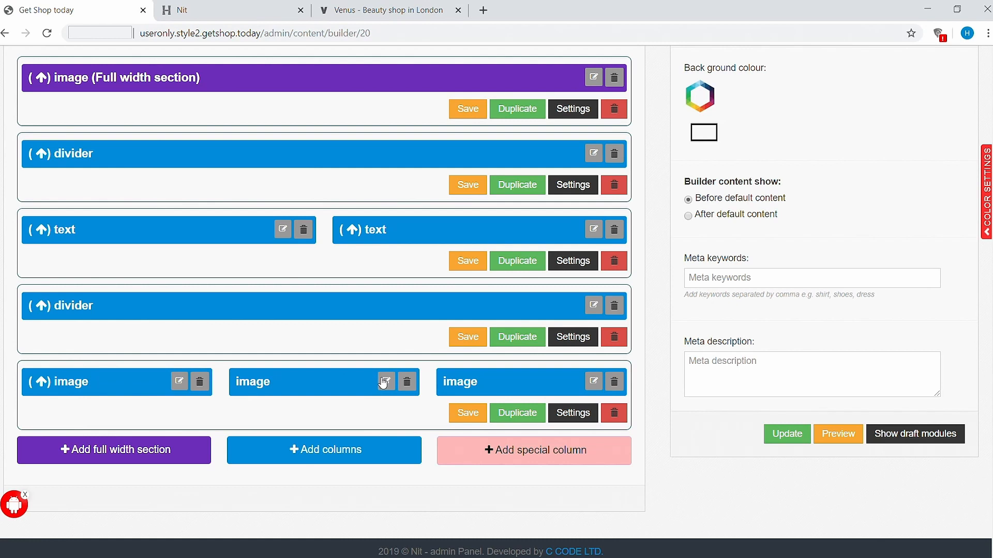
click(180, 383)
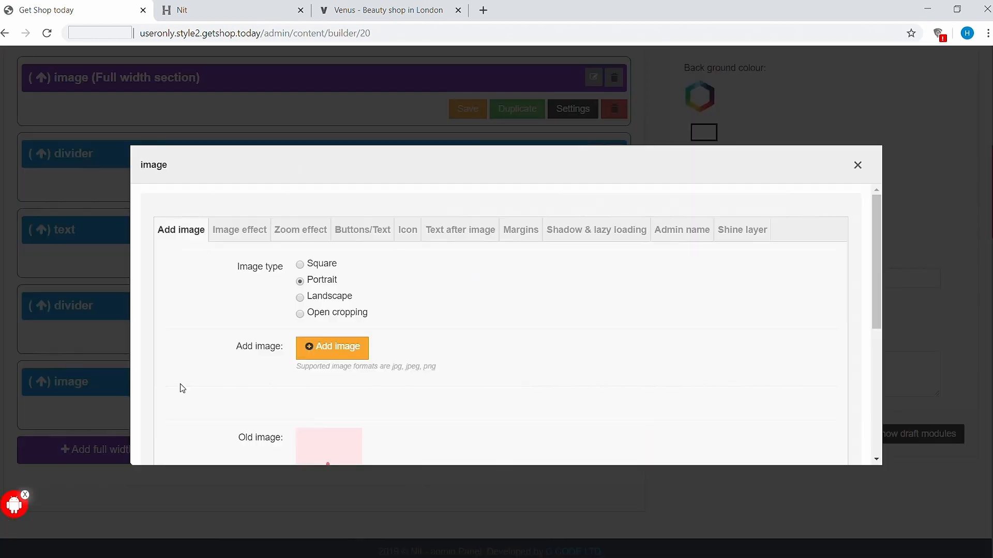
click(249, 236)
scroll(239, 362, down, 2)
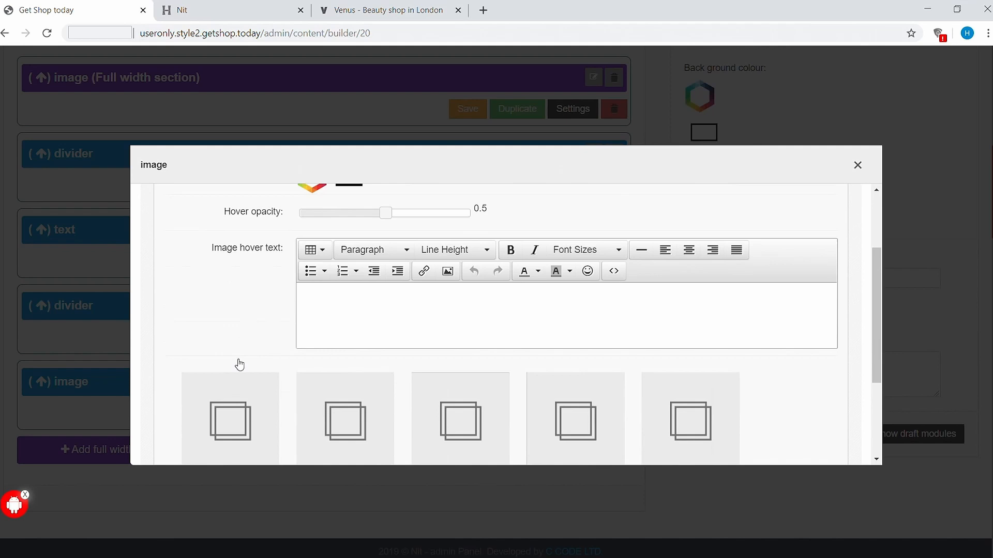
scroll(239, 365, down, 3)
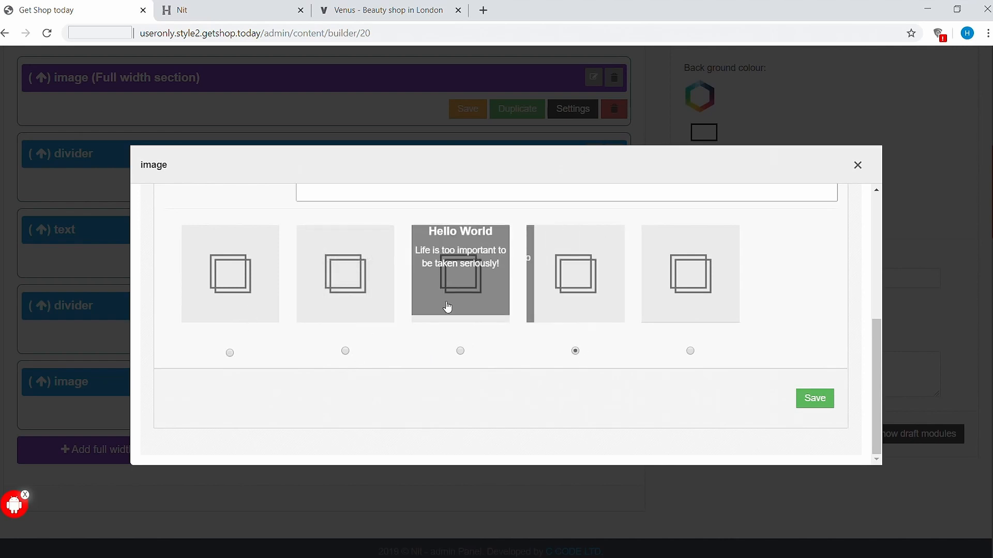
scroll(448, 308, up, 5)
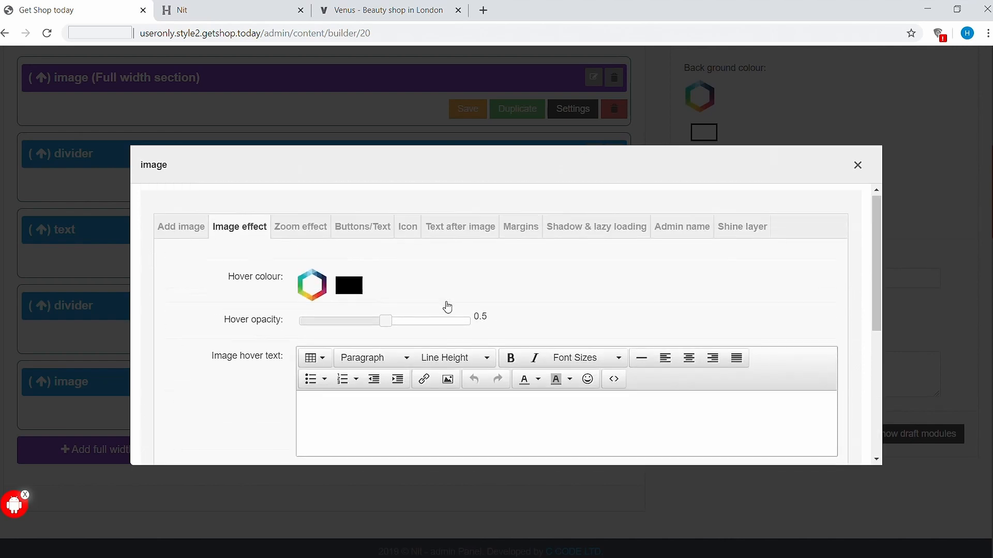
click(393, 330)
Set the lipstick image's hover colour to #dd7575 and save the module
click(312, 288)
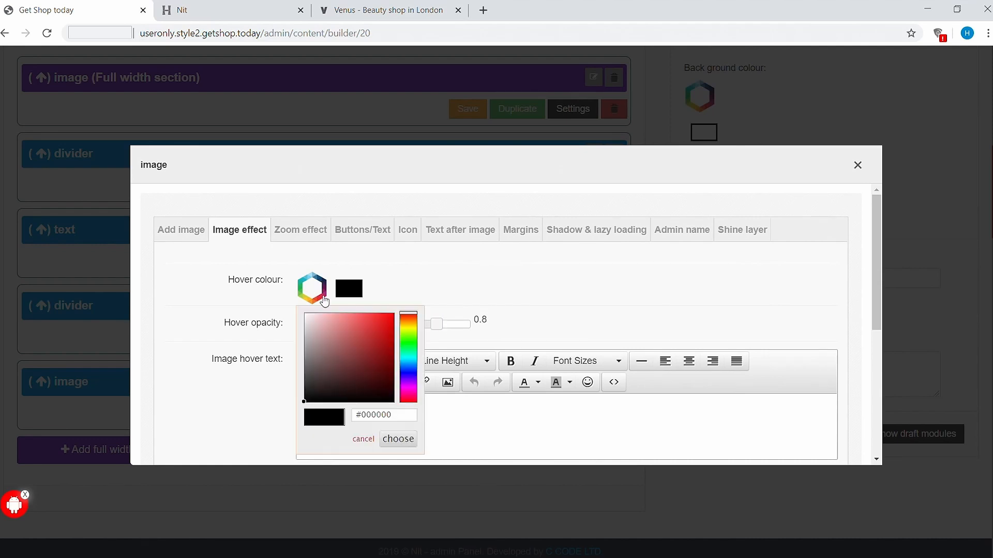
click(346, 325)
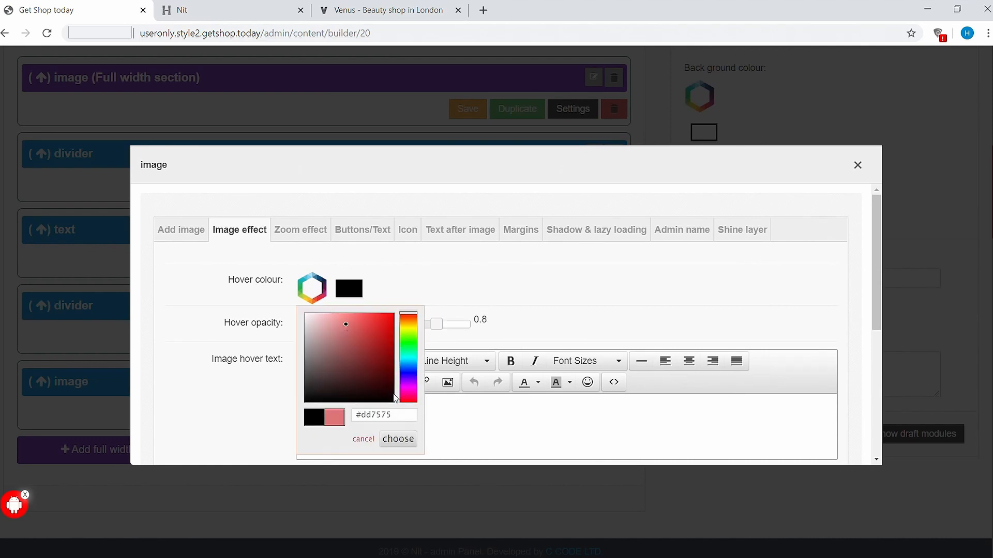
drag(407, 416, 339, 418)
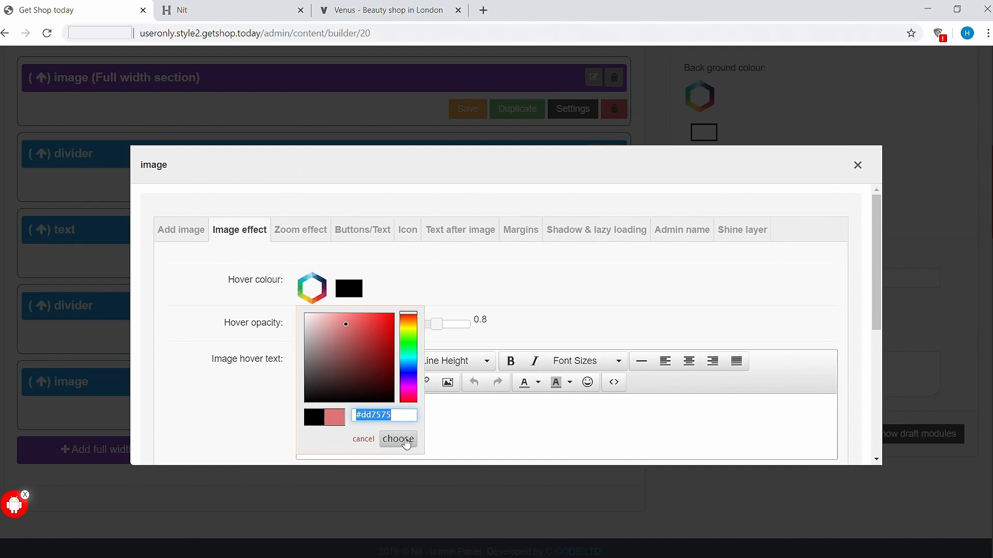
click(407, 445)
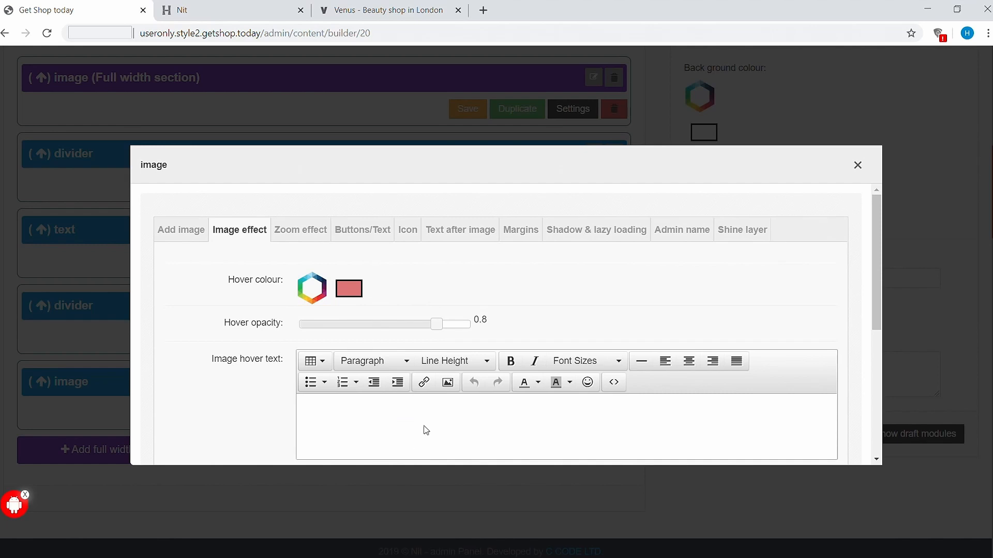
scroll(568, 321, down, 5)
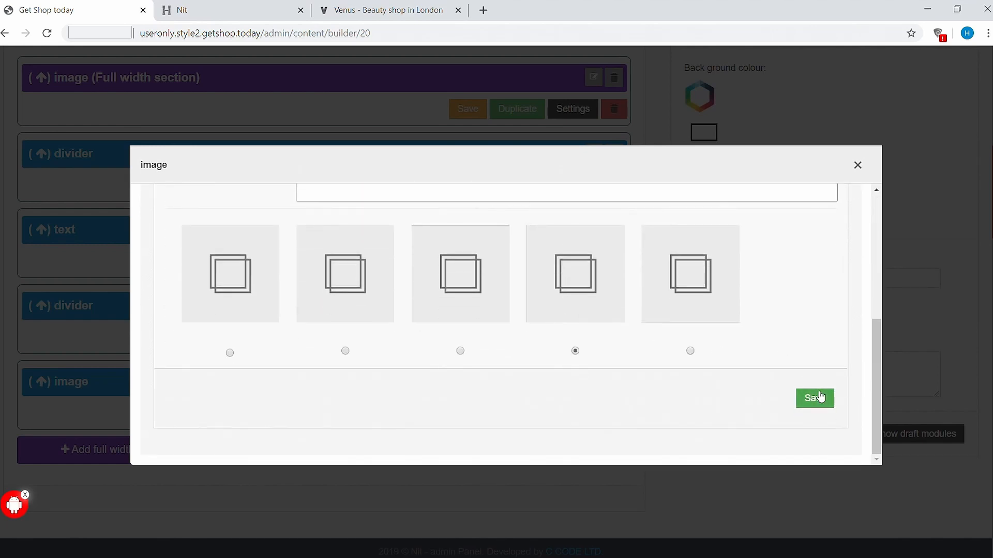
click(816, 401)
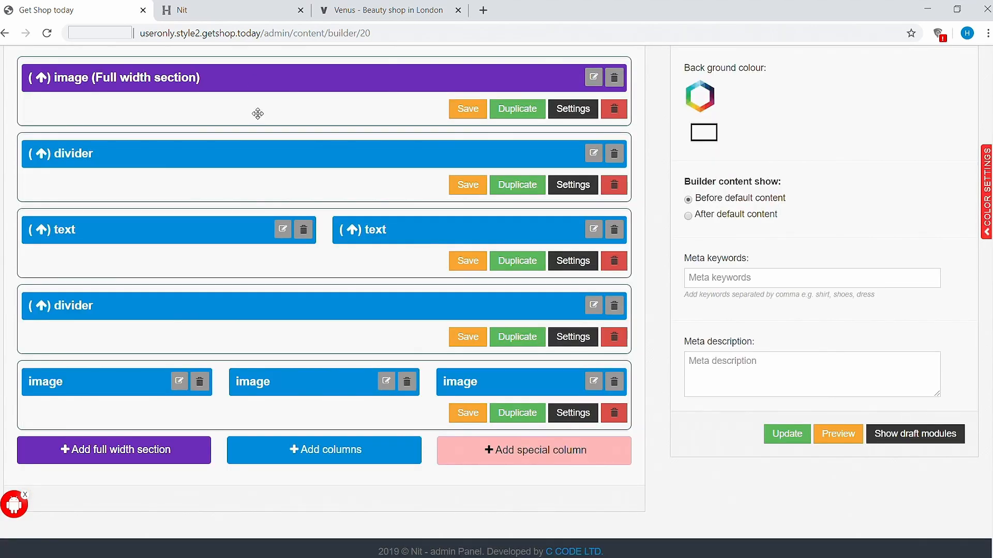
Reload the live Nit page to check the lipstick image's hover effect, then return to the page builder
click(237, 17)
click(47, 34)
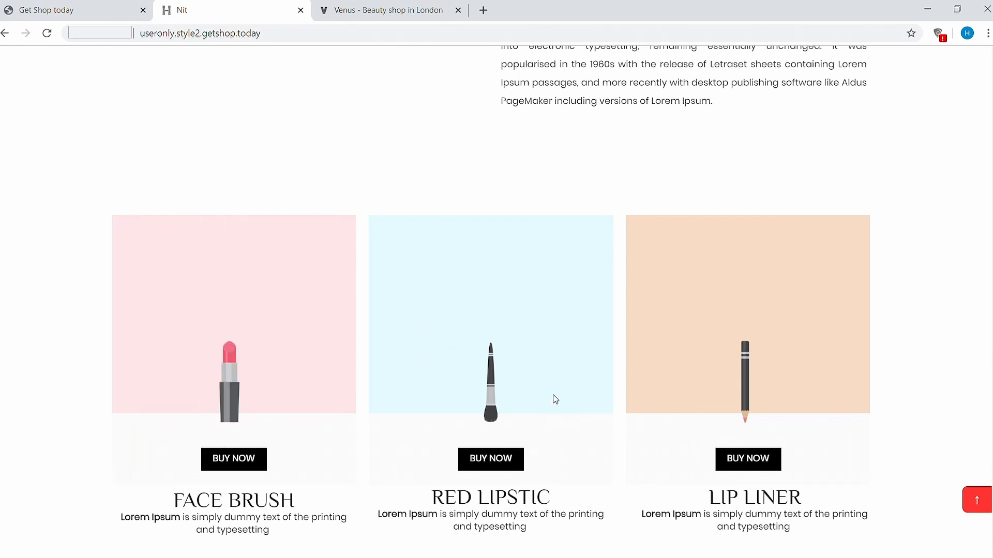
click(78, 10)
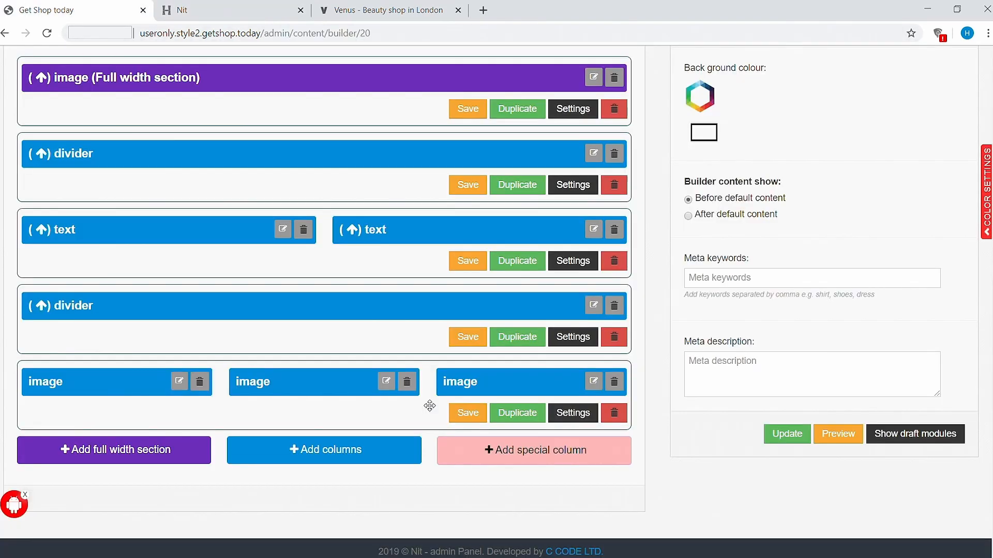
Open the brush image's effect settings in the page builder and set its hover colour to #dd7575
click(386, 382)
click(239, 230)
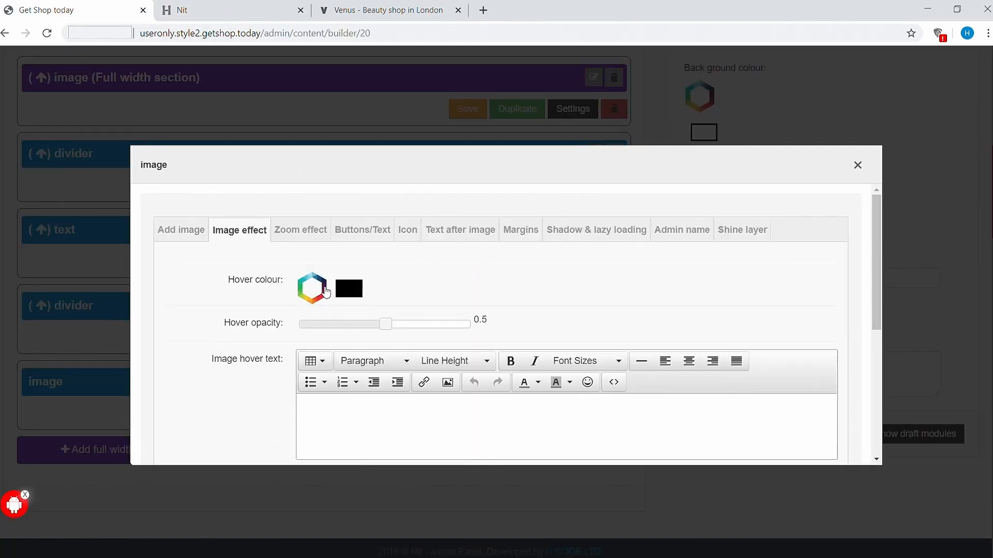
click(312, 288)
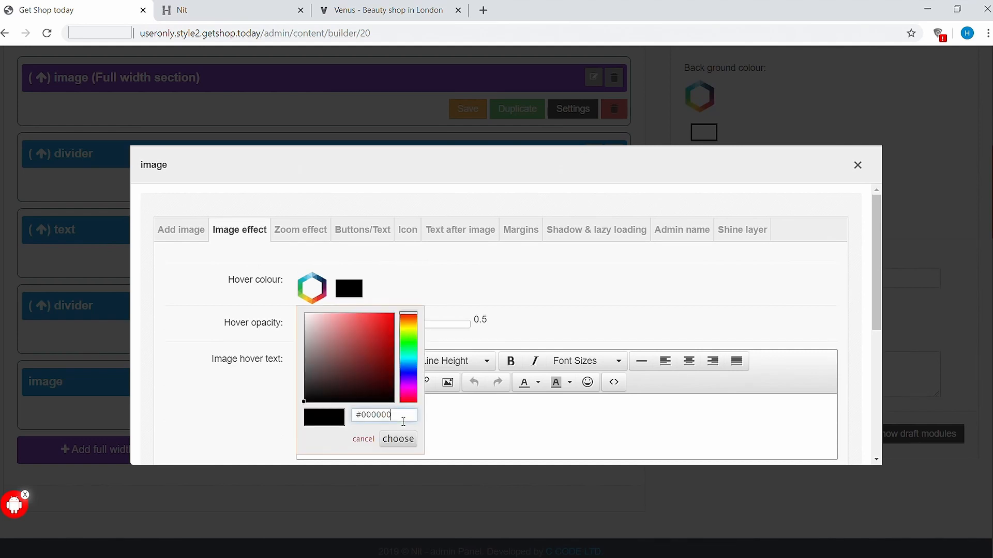
drag(404, 416, 348, 417)
key(ctrl+v)
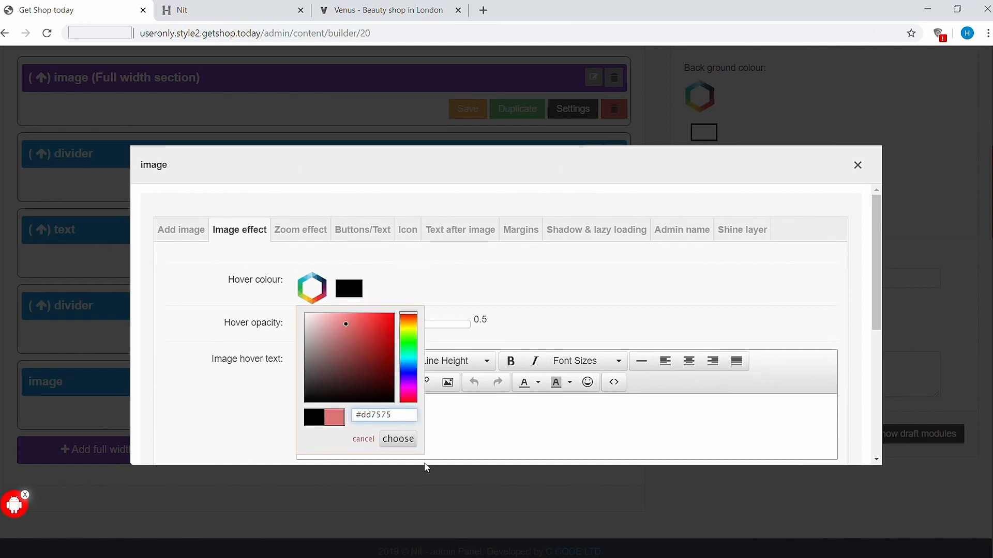
click(412, 442)
Set the brush image's hover opacity to 0.8, choose the third hover effect style and save the module
drag(387, 325, 446, 329)
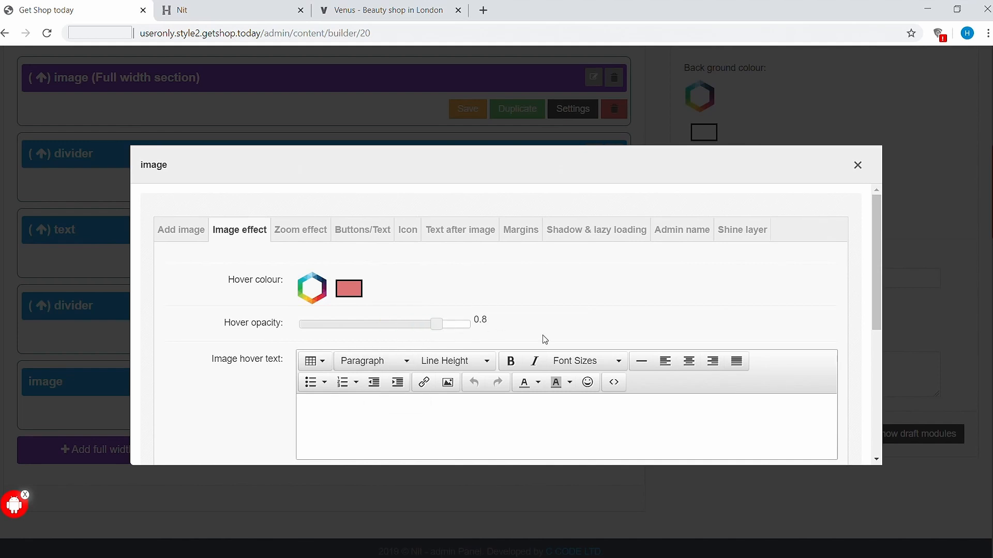
scroll(545, 341, down, 4)
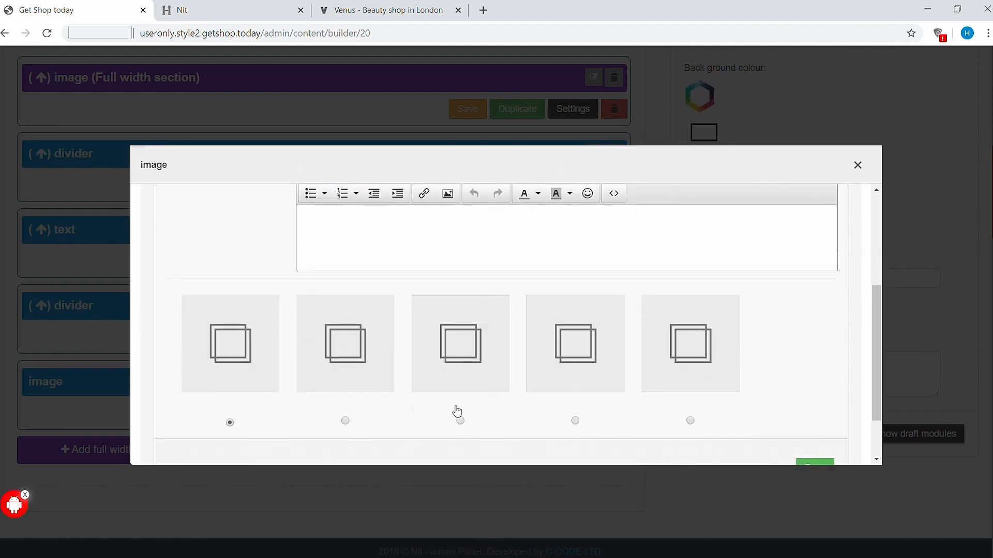
scroll(808, 424, down, 2)
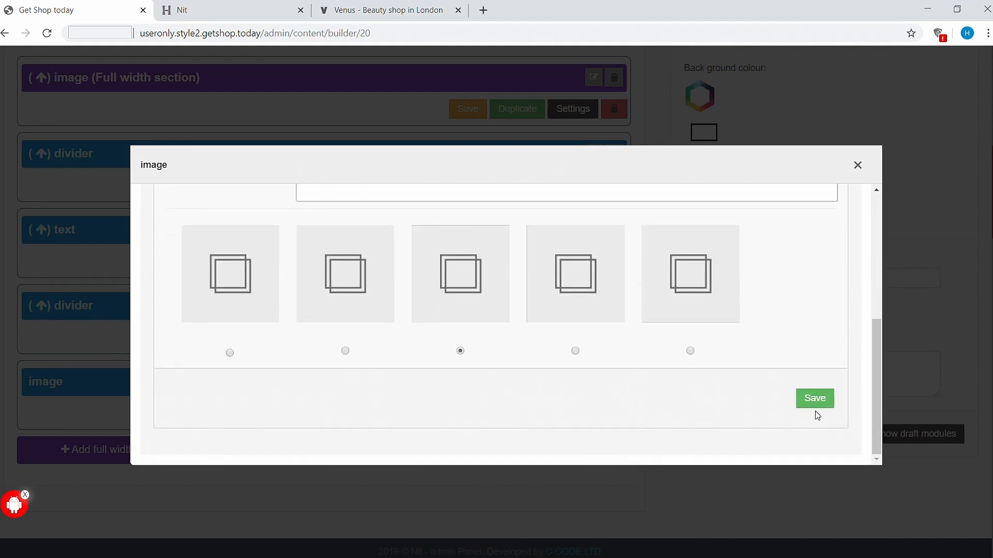
click(816, 409)
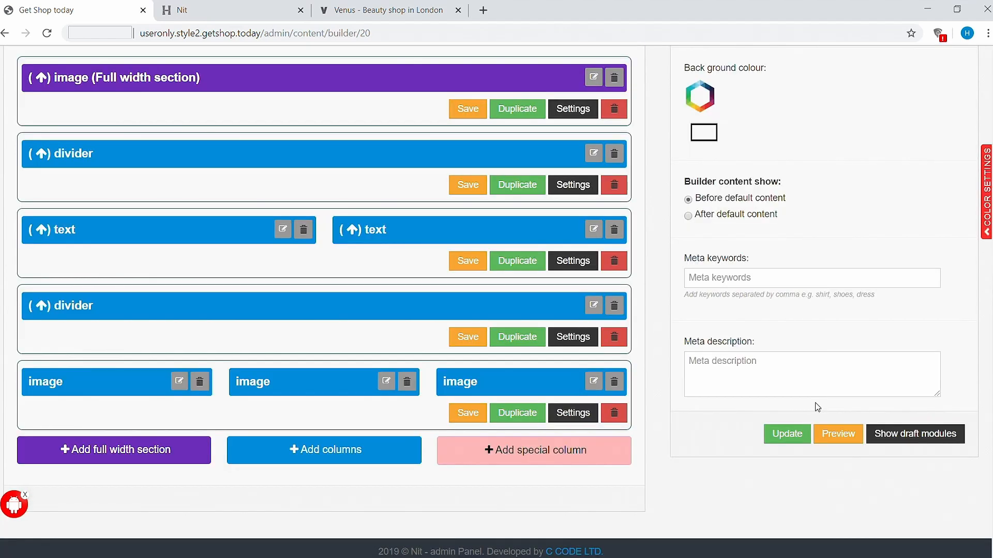
Open the lip liner image's effect settings and choose the second hover effect style
click(594, 384)
click(239, 230)
scroll(401, 436, down, 5)
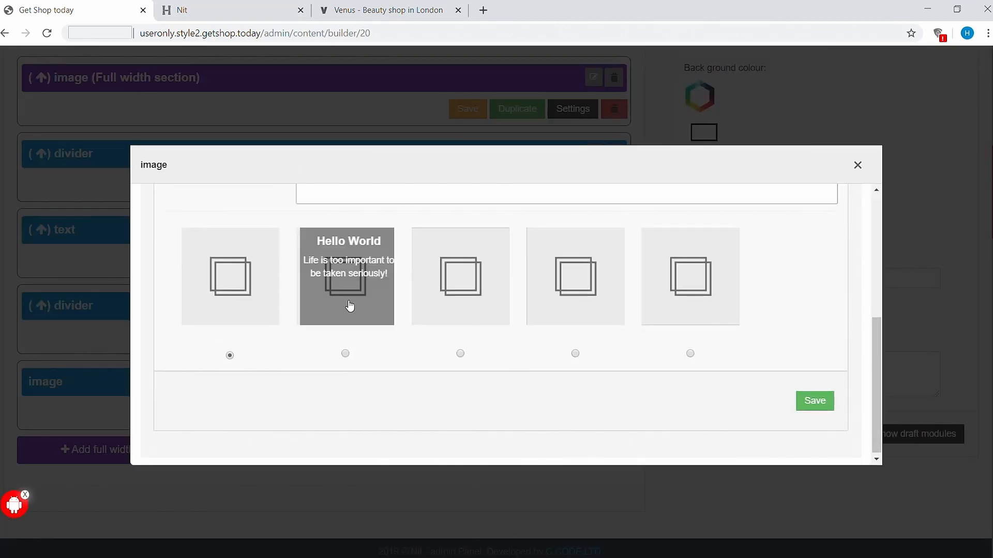
click(346, 354)
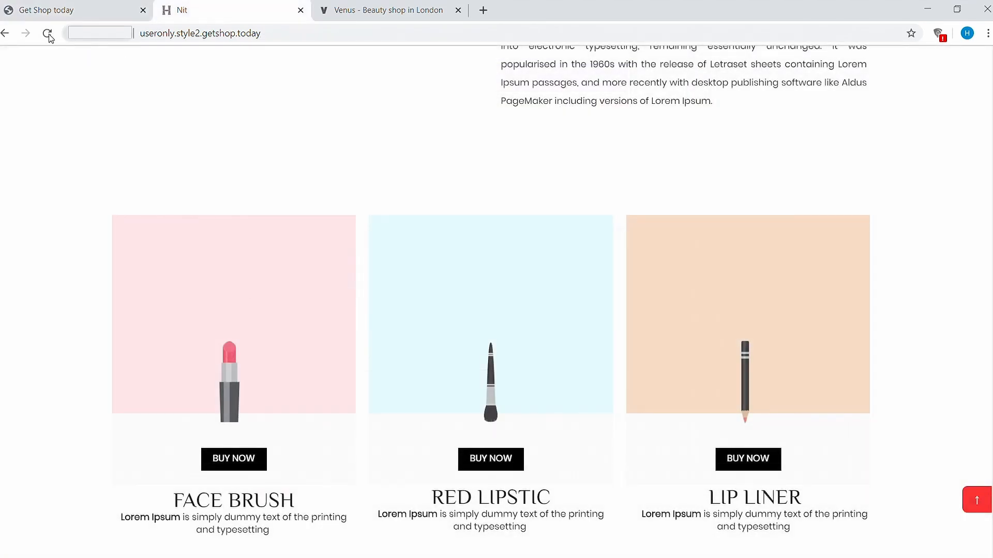
Reload the live Nit page to check the product hover effects, then examine the Venus page's section below the product cards
click(47, 33)
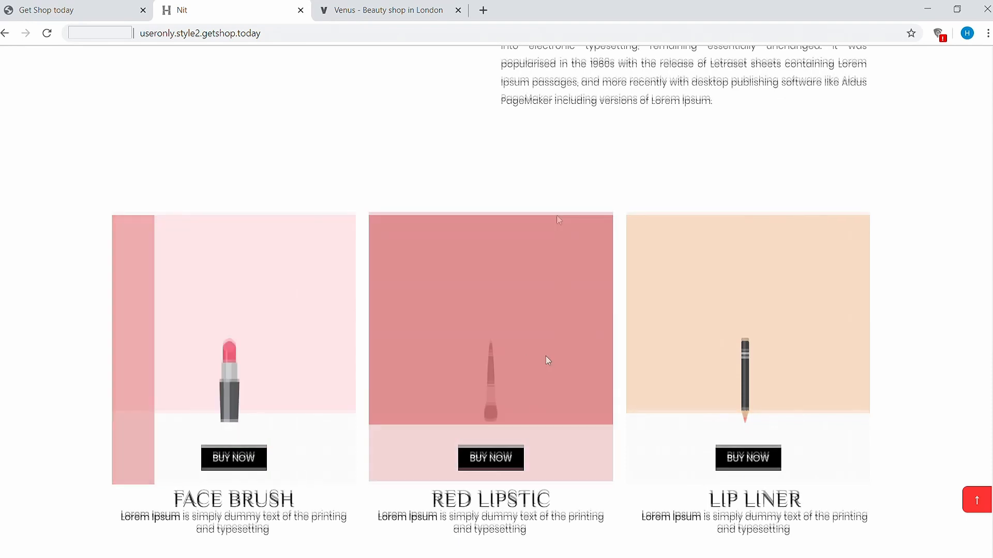
scroll(283, 154, up, 12)
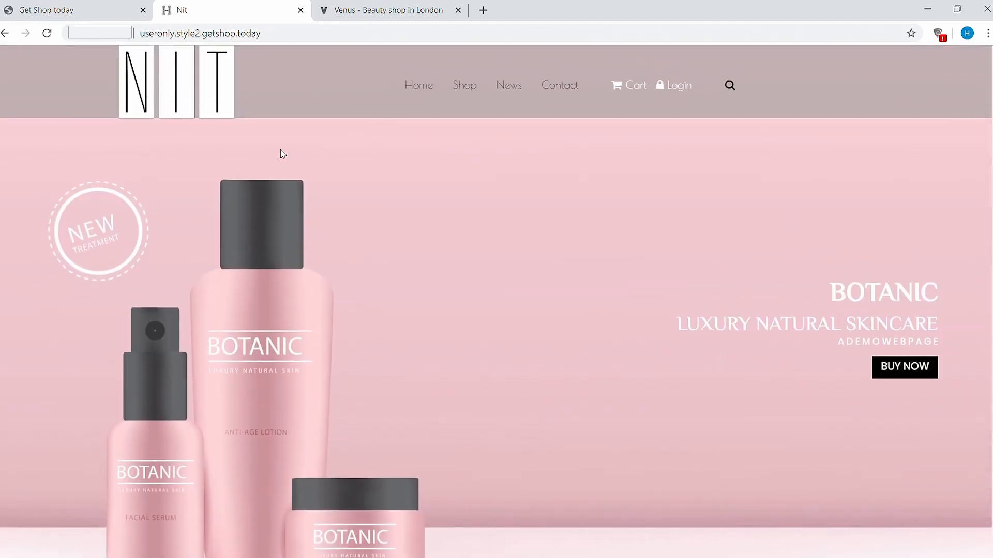
click(393, 10)
scroll(406, 294, down, 10)
scroll(405, 293, up, 4)
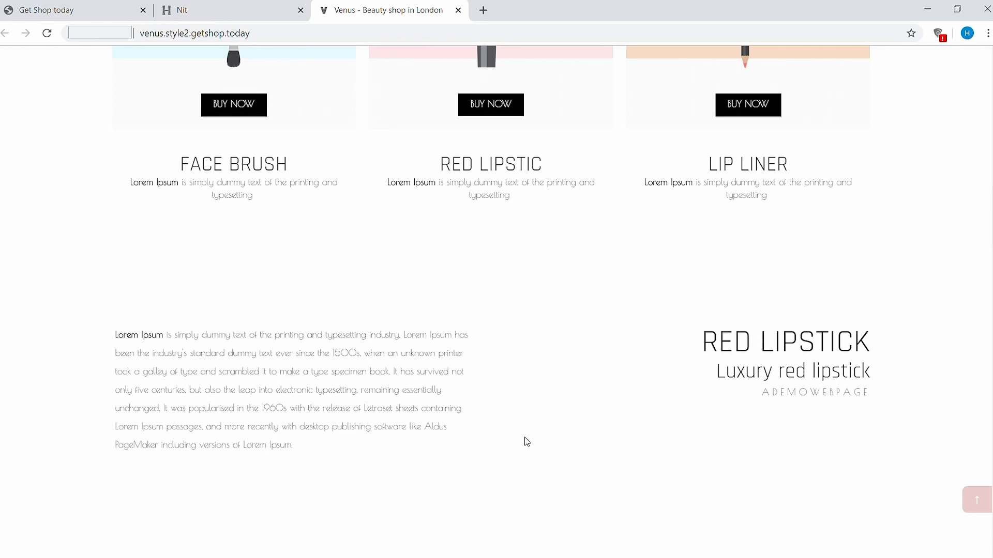
In the page builder, add a row of two 1/2 columns below the images and insert a Text module in its first column
click(86, 10)
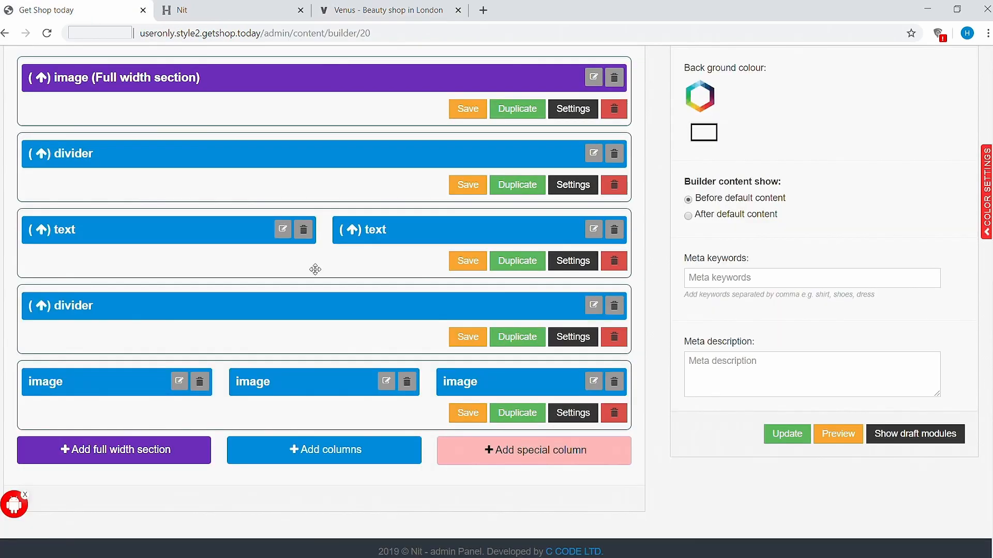
click(338, 458)
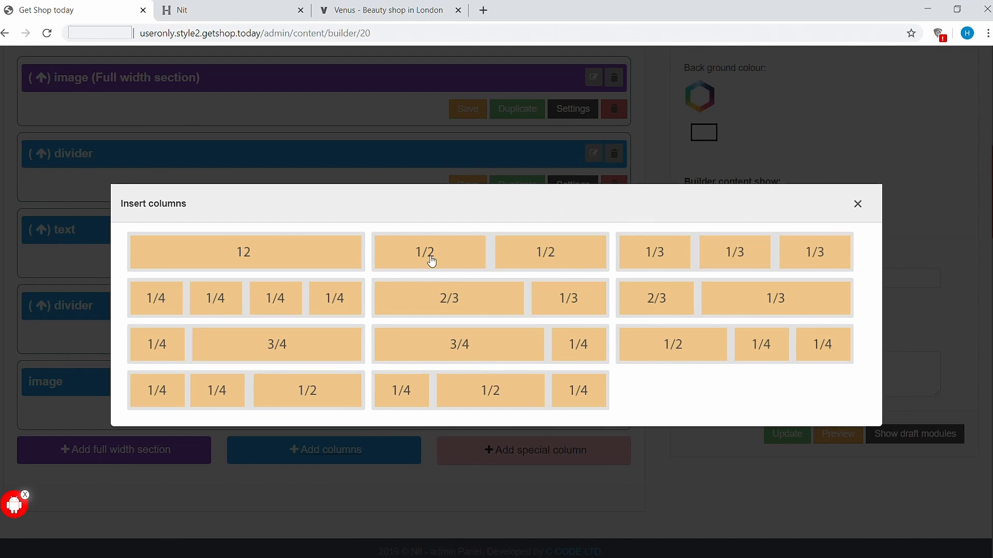
click(543, 252)
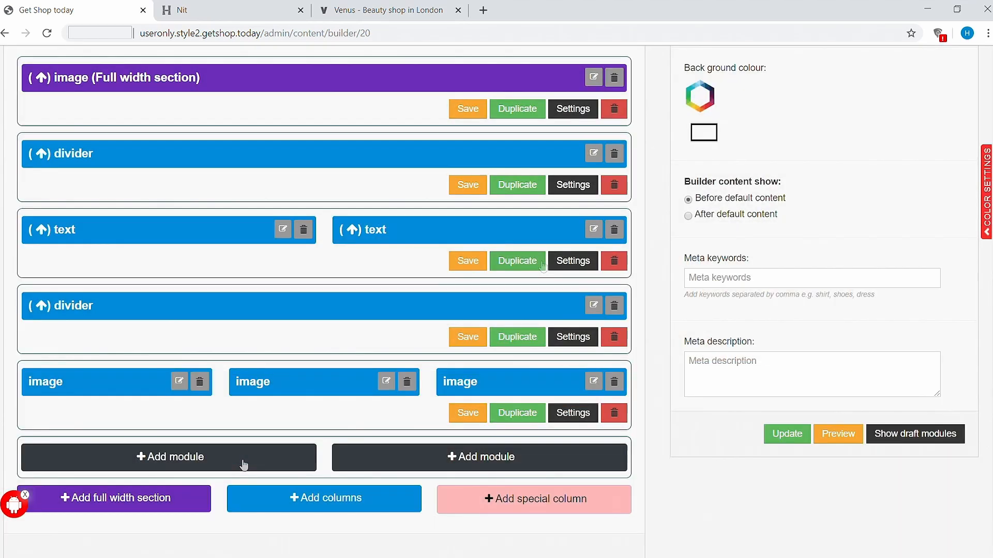
click(177, 460)
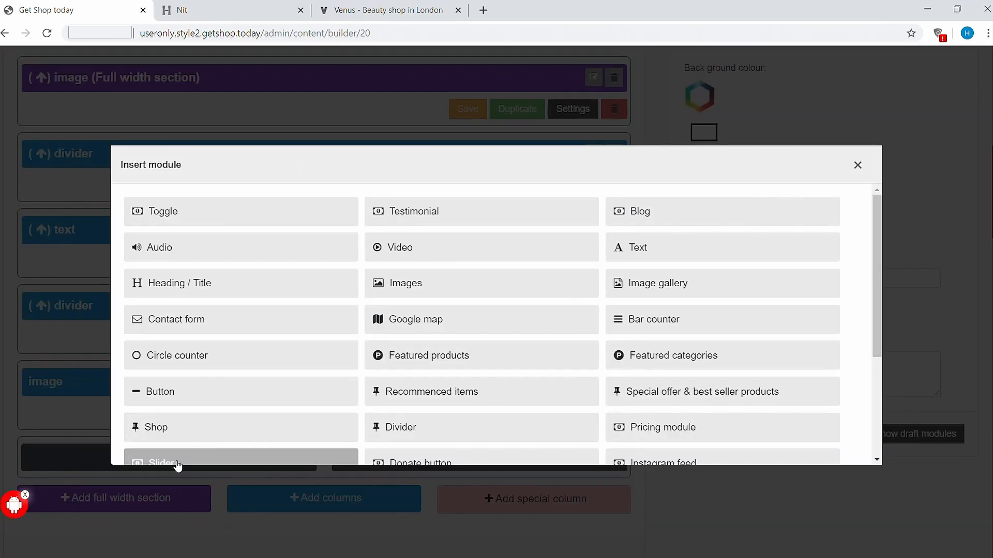
click(668, 256)
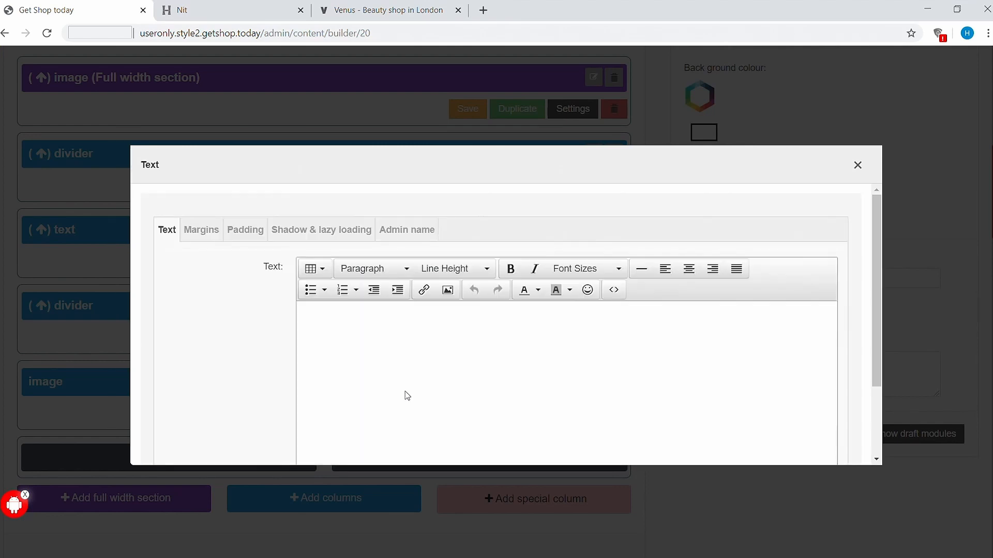
Paste the full Lorem Ipsum paragraph into the Text module, justify it and save the module
text(Lorem Ipsum is simply dummy text of the printing and typesetting industry. Lorem Ipsum has been the industry's standard dummy text ever since the 1500s, when an unknown printer took a galley of type and scrambled it to make a type specimen book. It has survived not only five centuries, but also the leap into electronic typesetting, remaining essentially unchanged. It was popularised in the 1960s with the release of Letraset sheets containing Lorem Ipsum passages, and more recently with desktop publishing software like Aldus PageMaker including versions of Lorem Ipsum.)
key(ctrl+a)
click(737, 269)
click(693, 432)
scroll(692, 431, down, 2)
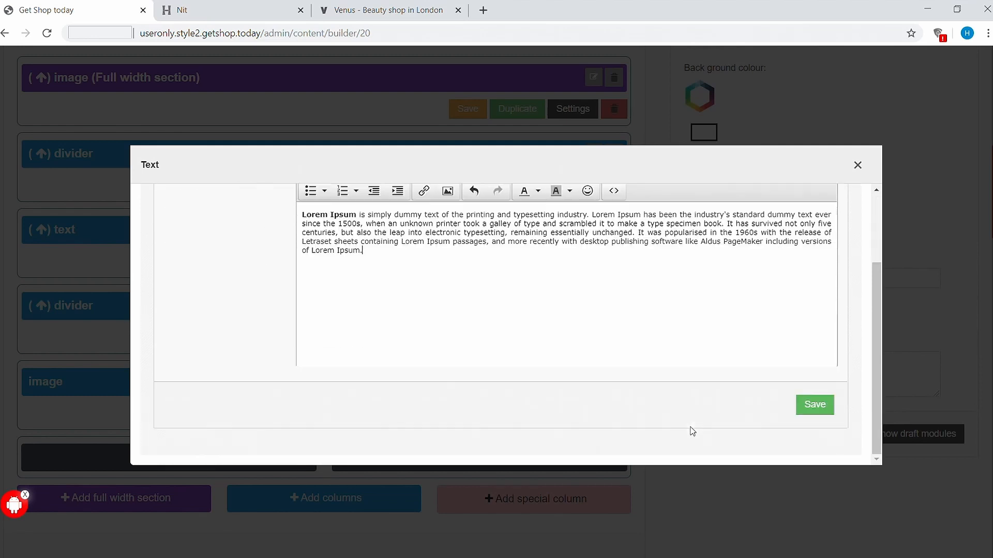
click(812, 406)
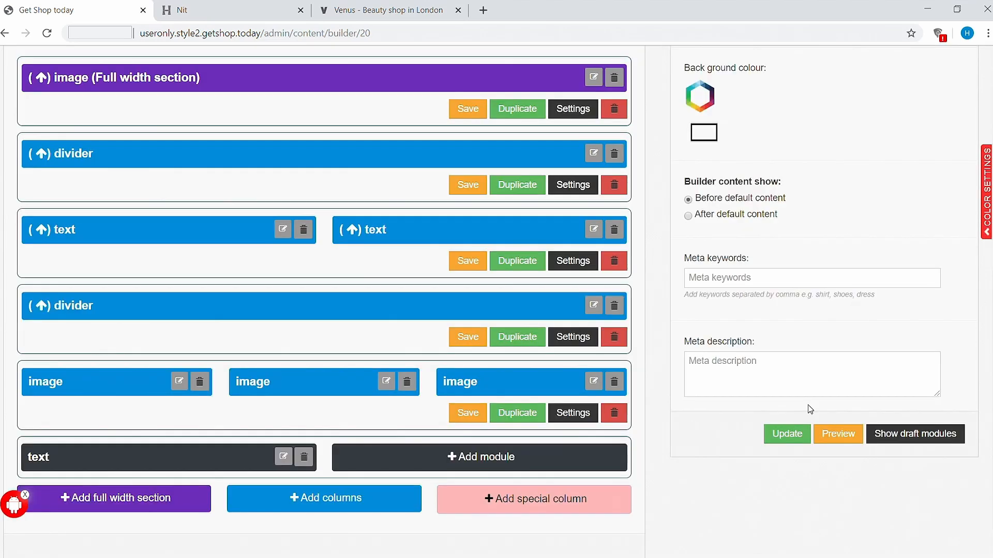
Insert a Text module in the second column with RED LIPSTICK, Luxury red lipstick and A D E M O W E B P A G E, right-aligned, and save it
click(482, 462)
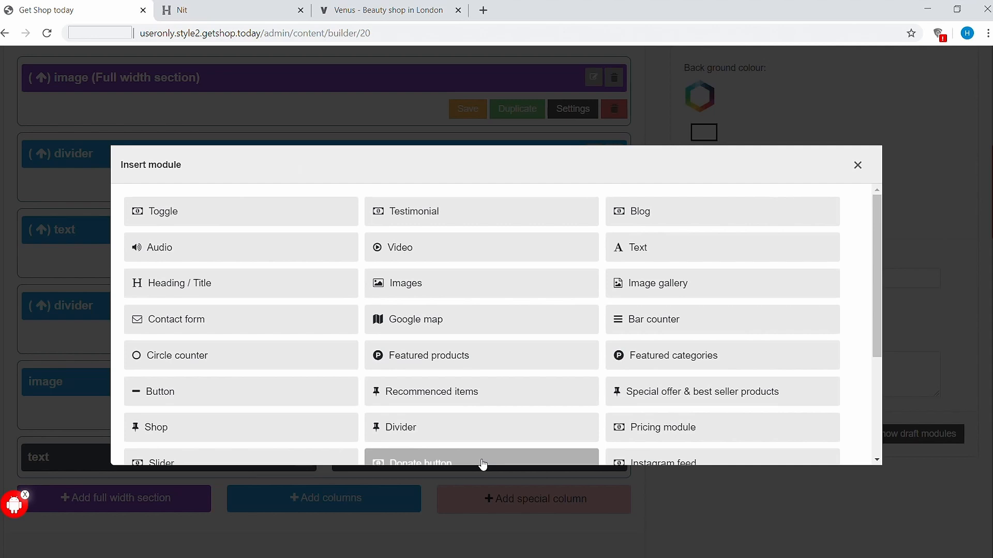
click(655, 256)
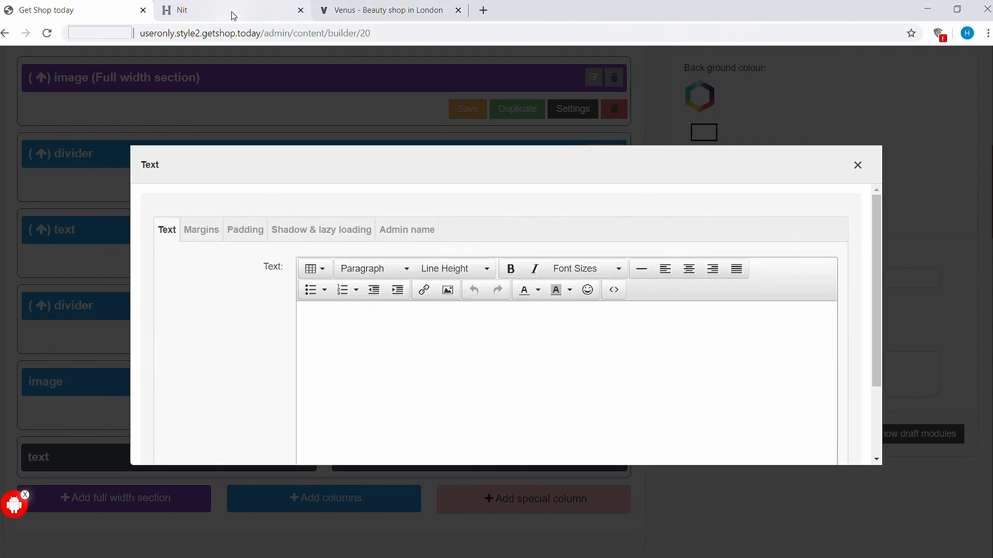
text(RED LIPSTICK Luxury red lipstick A DEMO WEBPAGE)
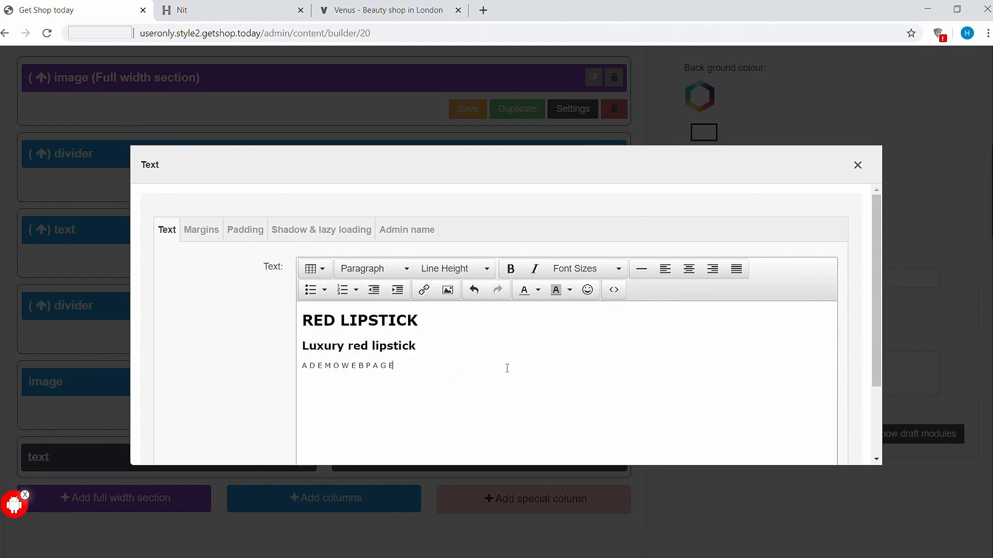
key(ctrl+a)
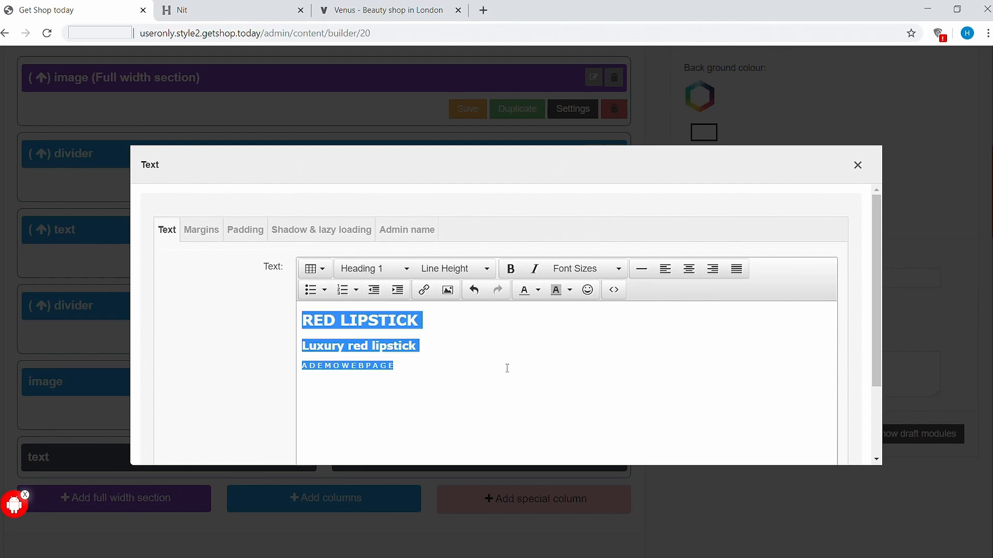
click(719, 276)
click(686, 407)
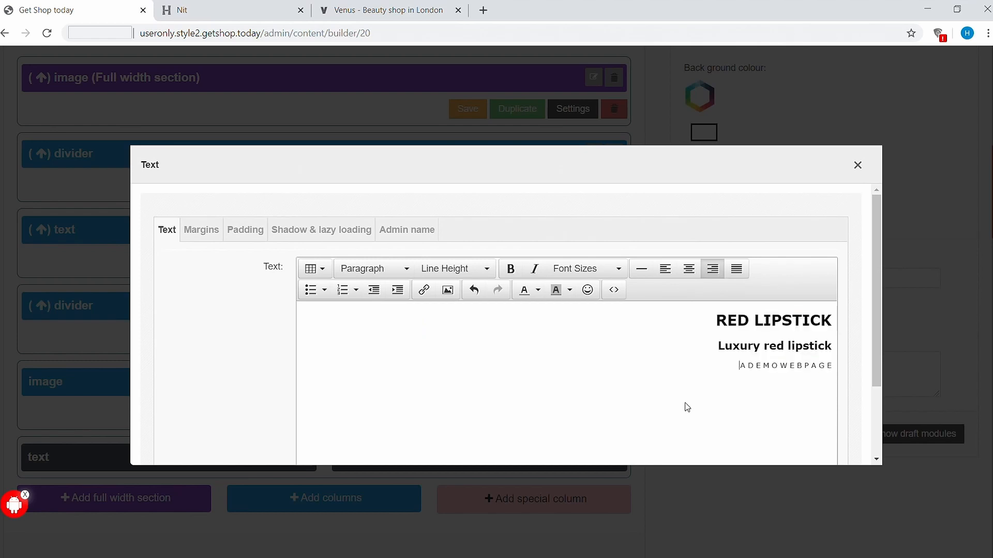
scroll(686, 408, down, 2)
click(825, 403)
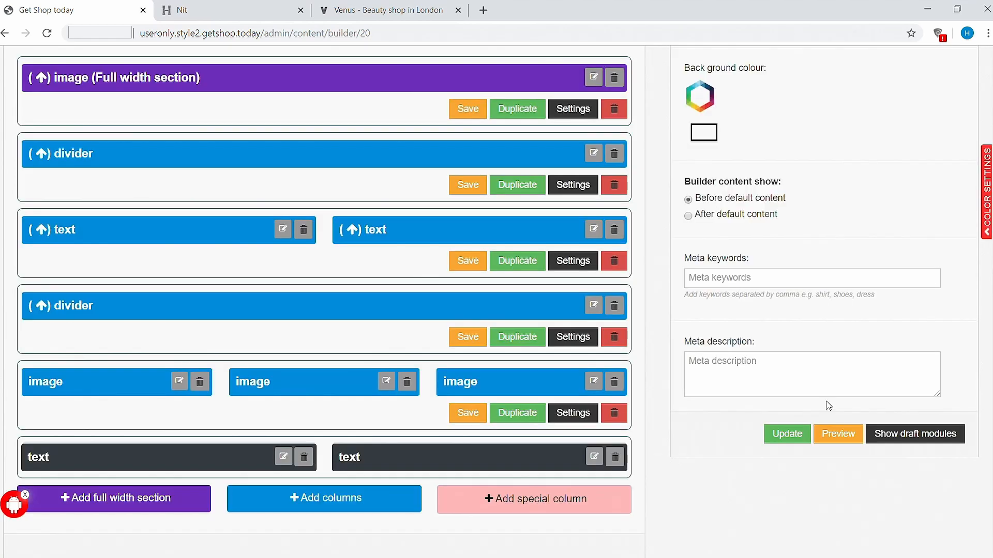
Update the page and compare the new text row on the live Nit page with the Venus page
click(791, 444)
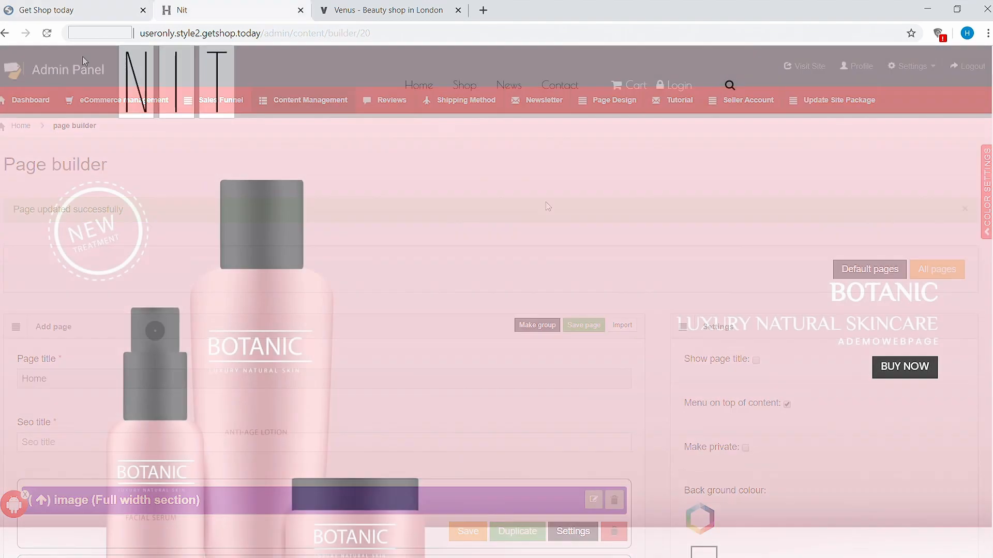
scroll(591, 388, down, 10)
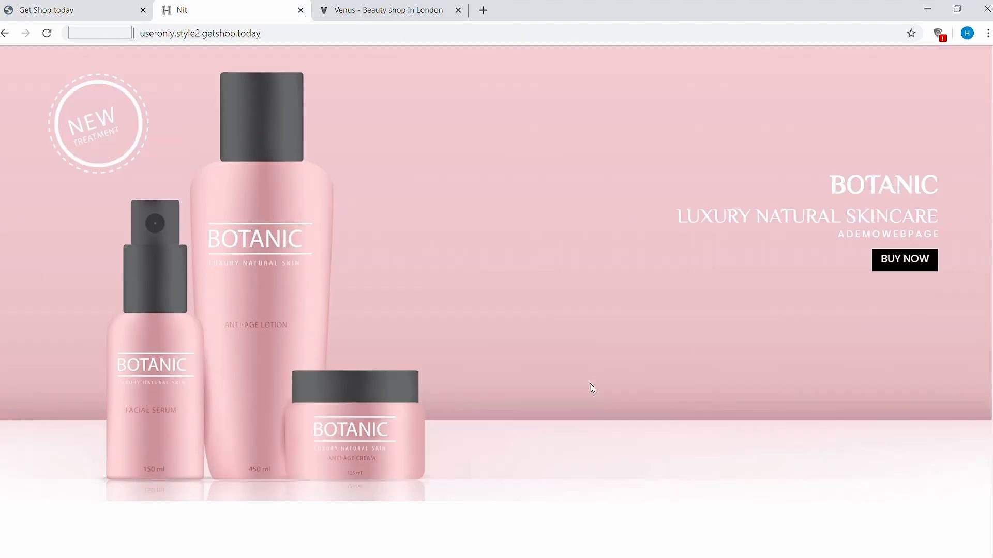
scroll(592, 388, up, 3)
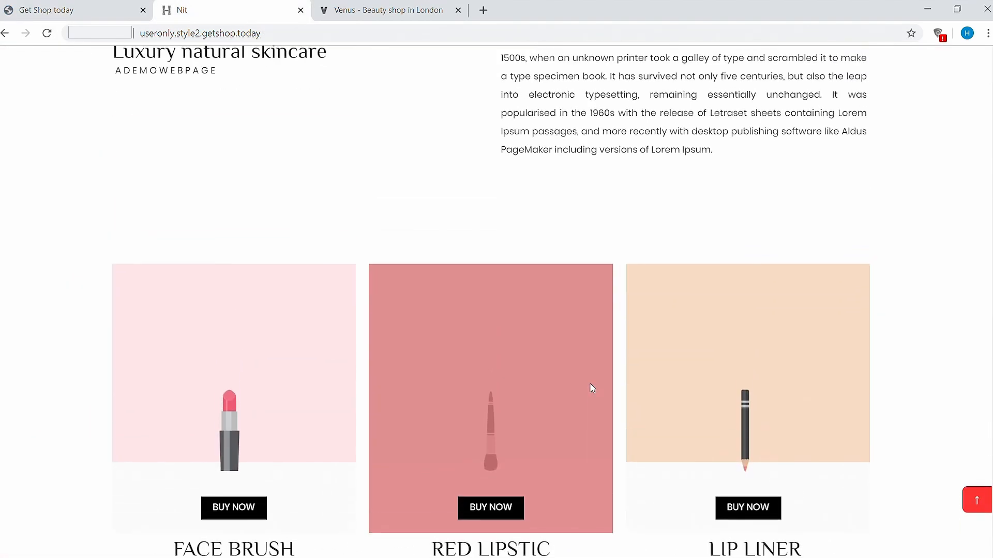
scroll(592, 389, down, 4)
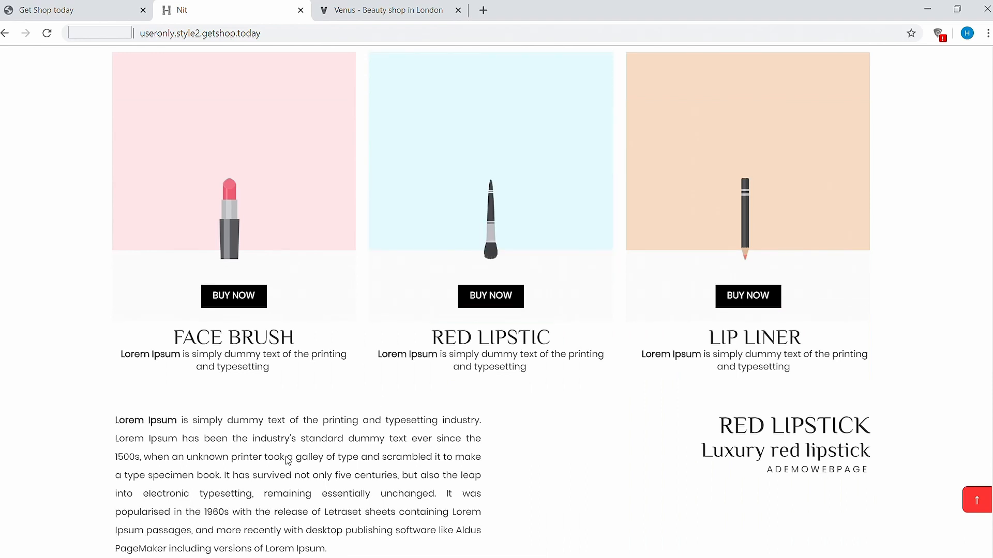
key(ctrl+Tab)
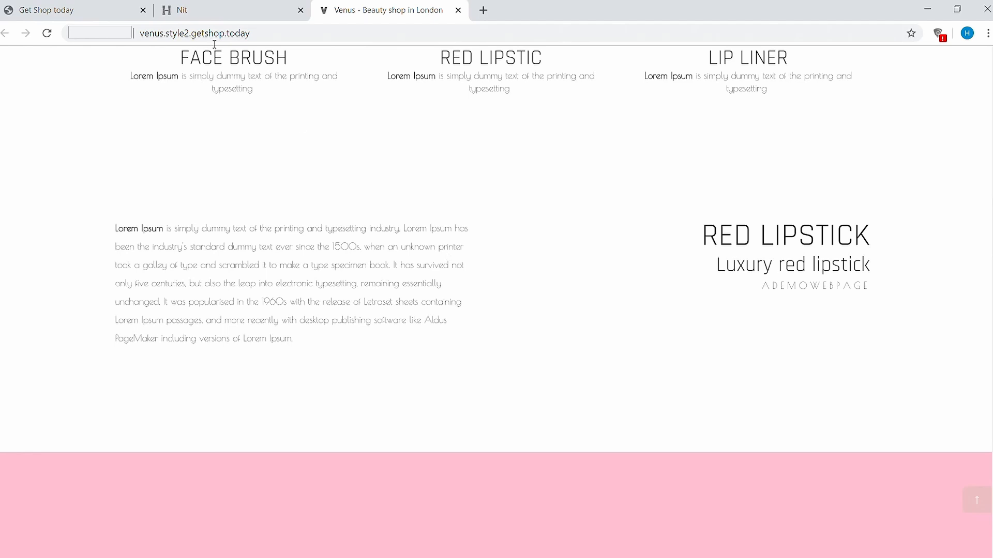
click(207, 15)
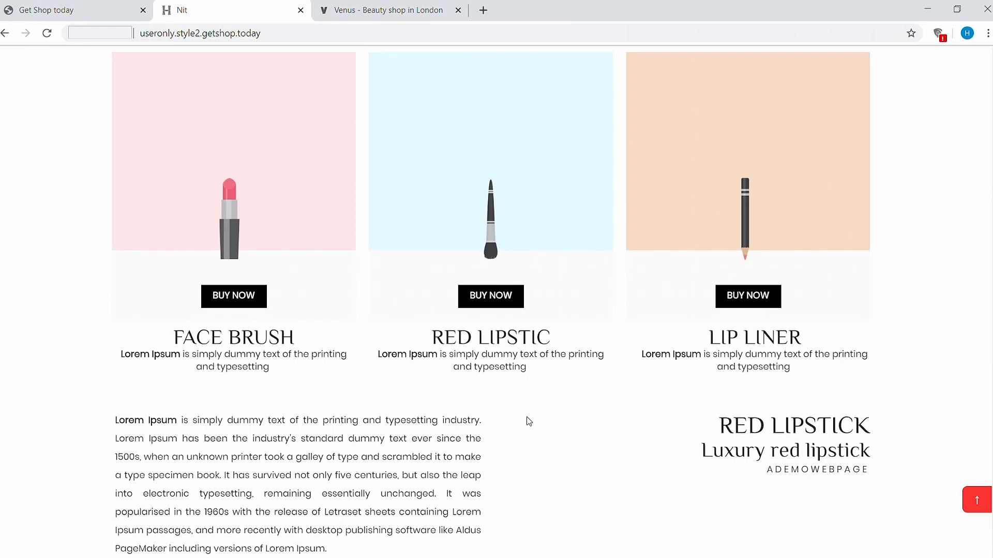
In the page builder, duplicate the divider and place the copy between the product image row and the last text row
key(ctrl+shift+Tab)
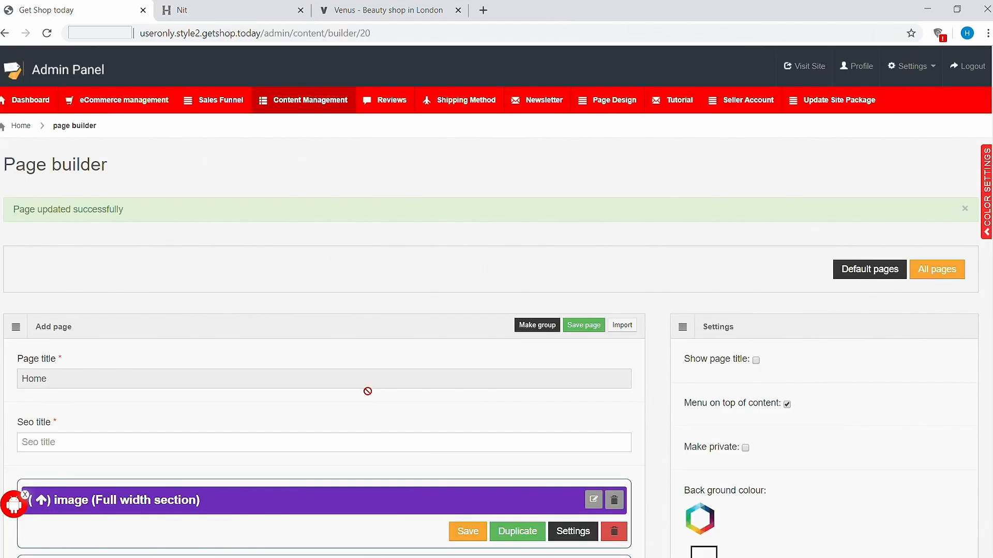
scroll(366, 390, down, 10)
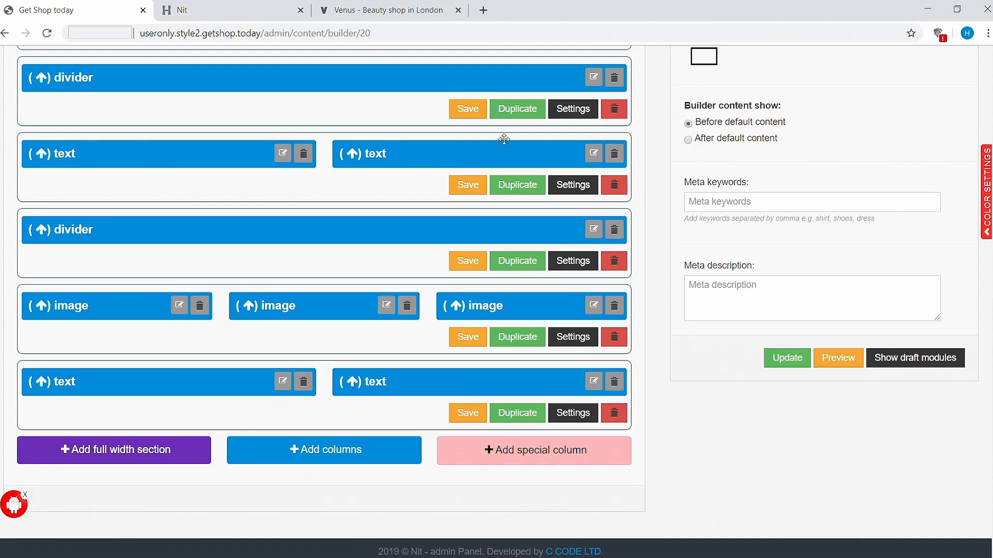
click(366, 244)
drag(296, 263, 290, 360)
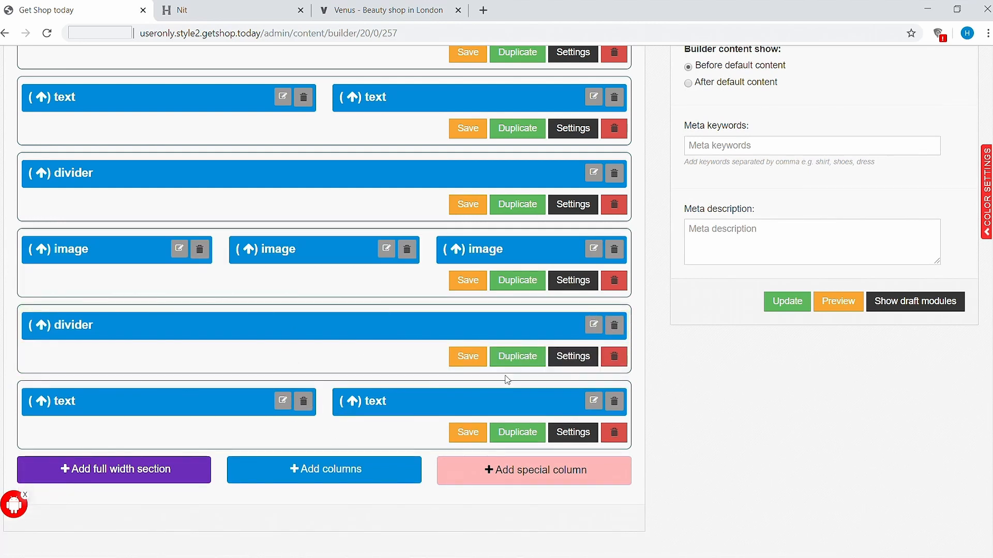
Duplicate the divider row and place the copy below the last text row
click(516, 355)
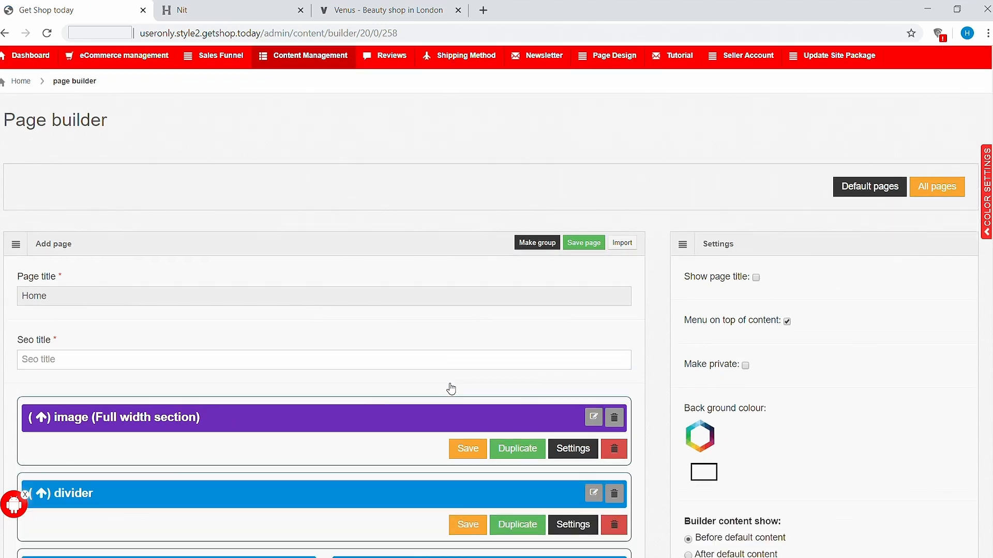
scroll(451, 389, down, 10)
drag(308, 312, 310, 420)
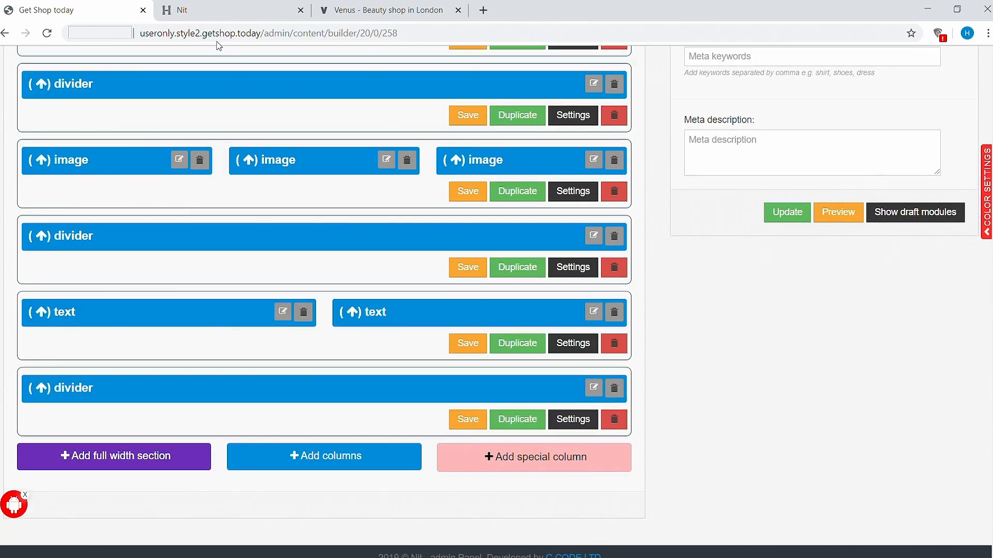
Reload the live Nit page and check the spacing around the Lorem Ipsum and RED LIPSTICK text row
click(215, 11)
click(47, 33)
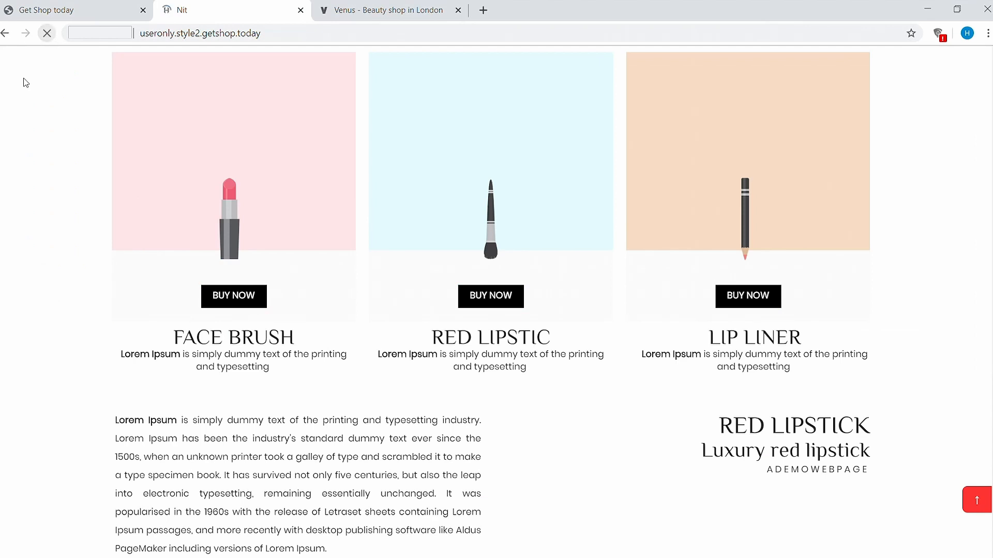
scroll(449, 264, down, 3)
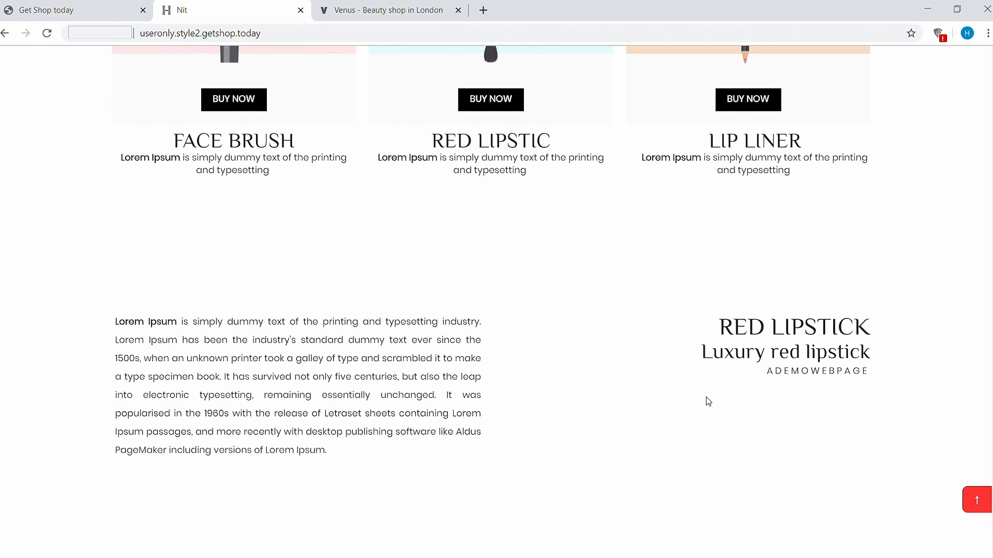
scroll(706, 398, up, 3)
scroll(706, 396, up, 5)
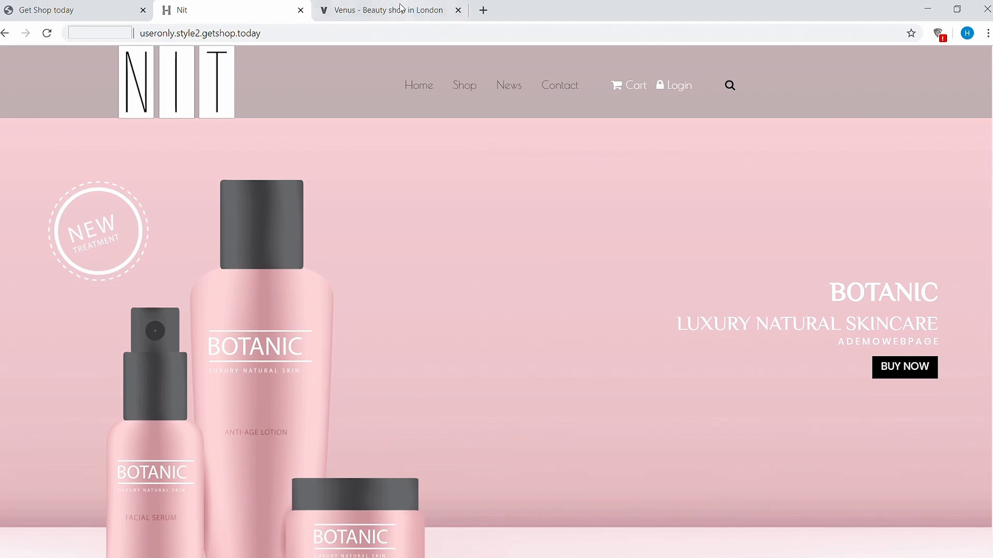
Examine the Venus page for the sections that follow the product row, including the full-width banners
click(375, 16)
scroll(583, 319, down, 5)
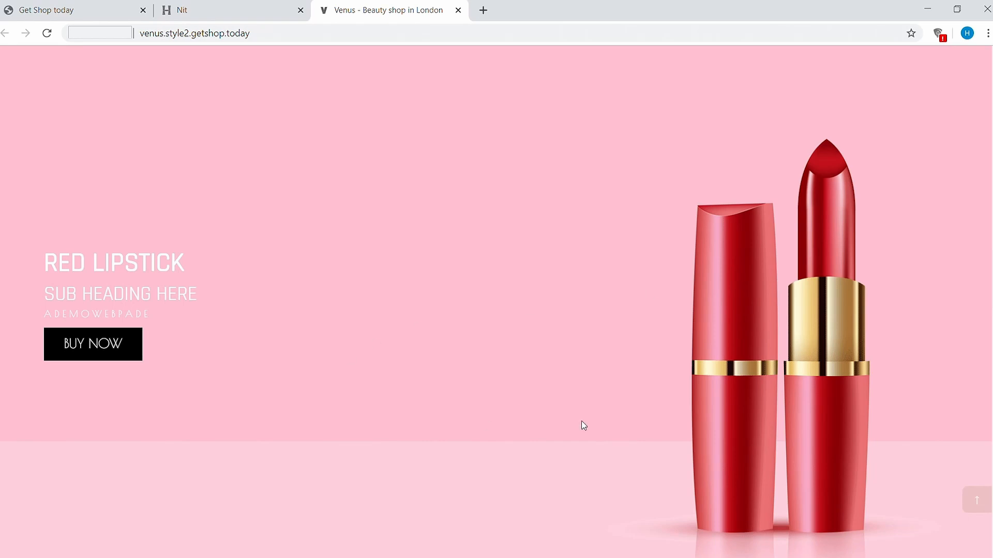
scroll(398, 388, down, 5)
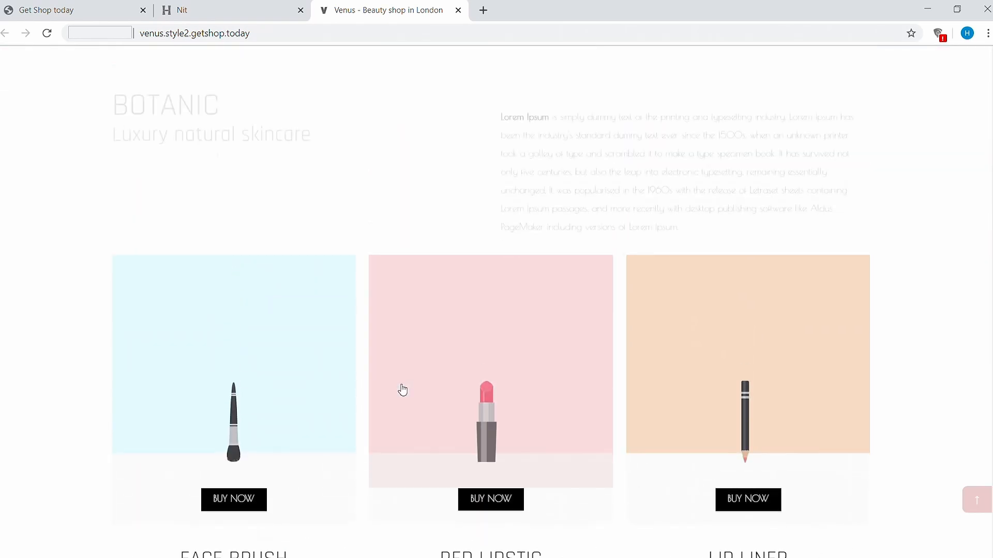
scroll(401, 390, down, 15)
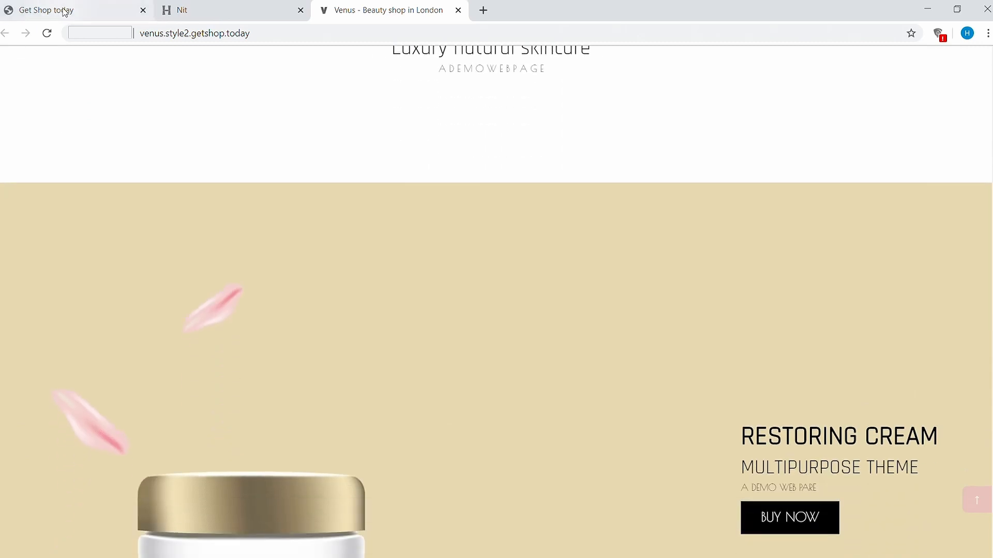
In the page builder, duplicate the full-width image section and place the copy below the last divider
click(72, 12)
scroll(367, 279, up, 10)
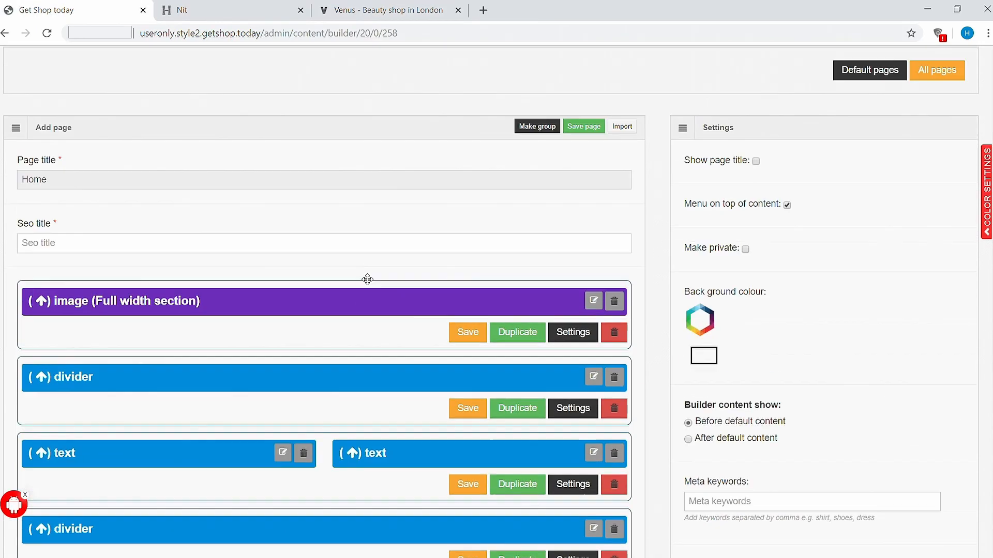
scroll(368, 278, down, 4)
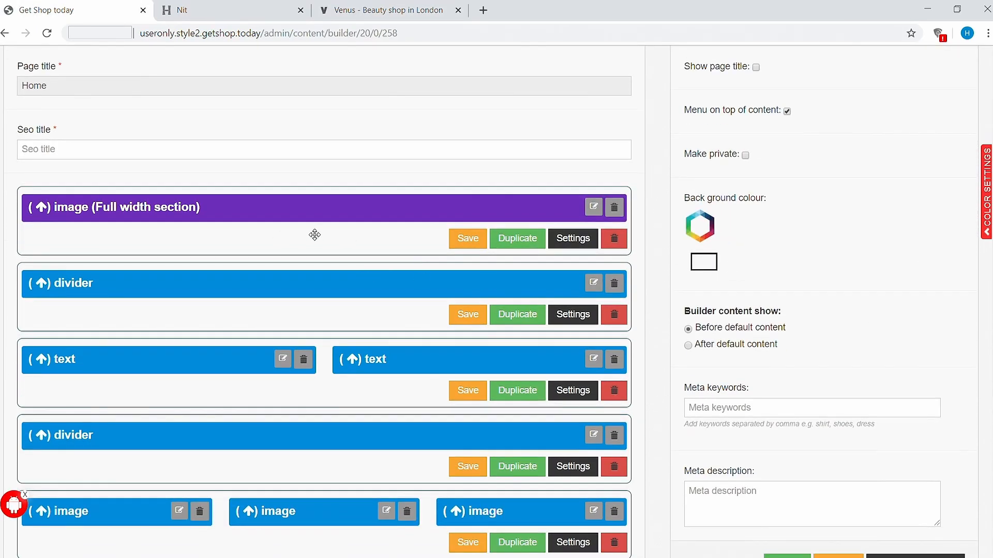
click(537, 241)
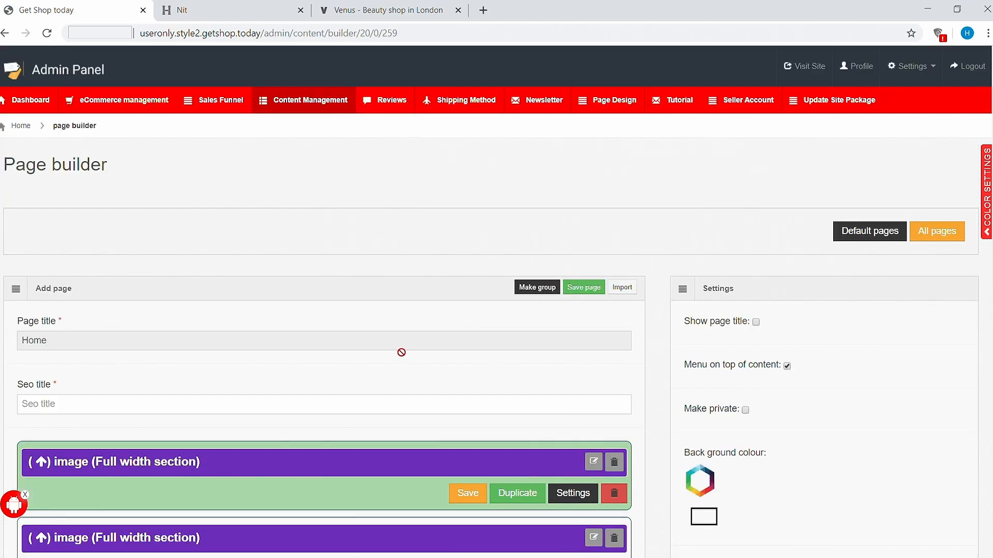
scroll(401, 350, down, 5)
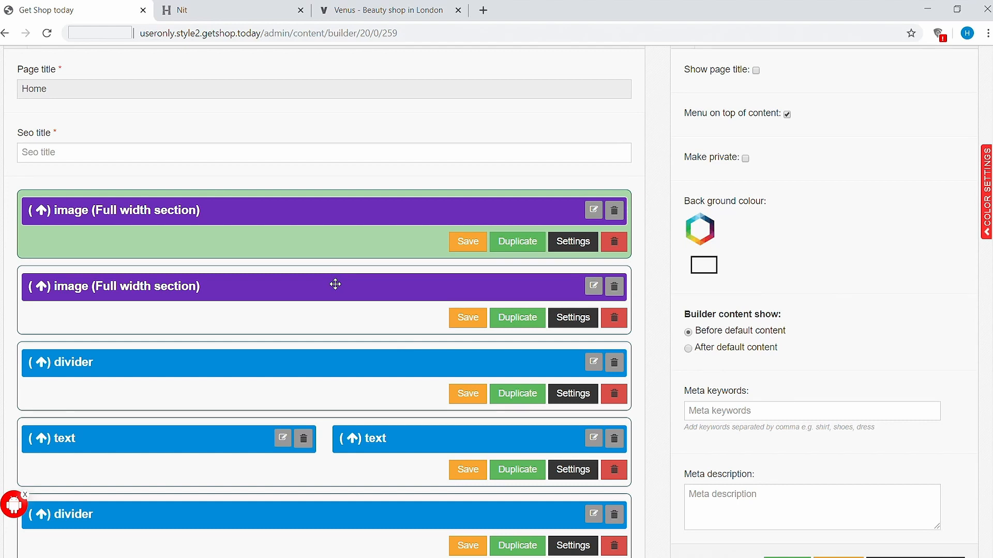
drag(335, 284, 268, 419)
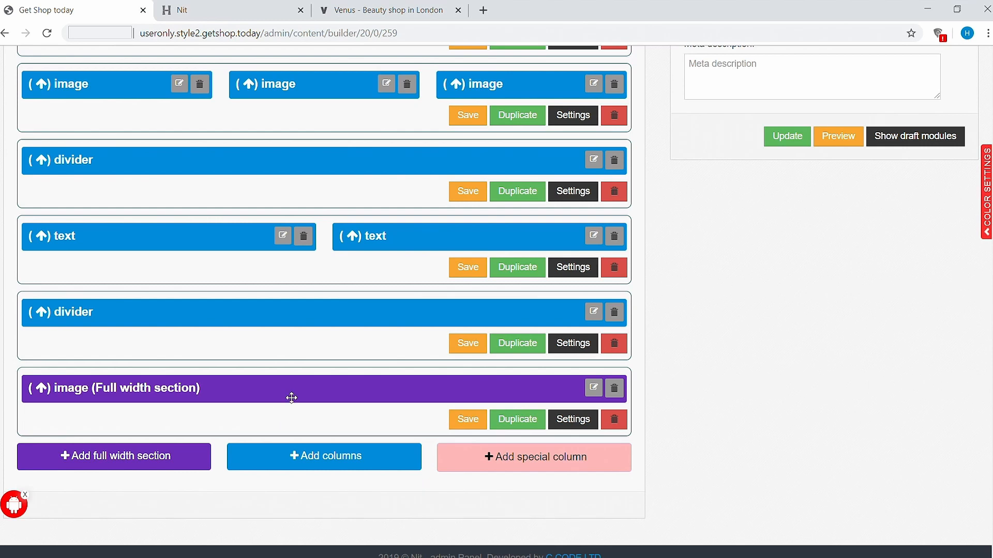
Replace the copied banner's picture with the red lipstick image as Landscape, cropped to its full extent, and save the module
click(594, 388)
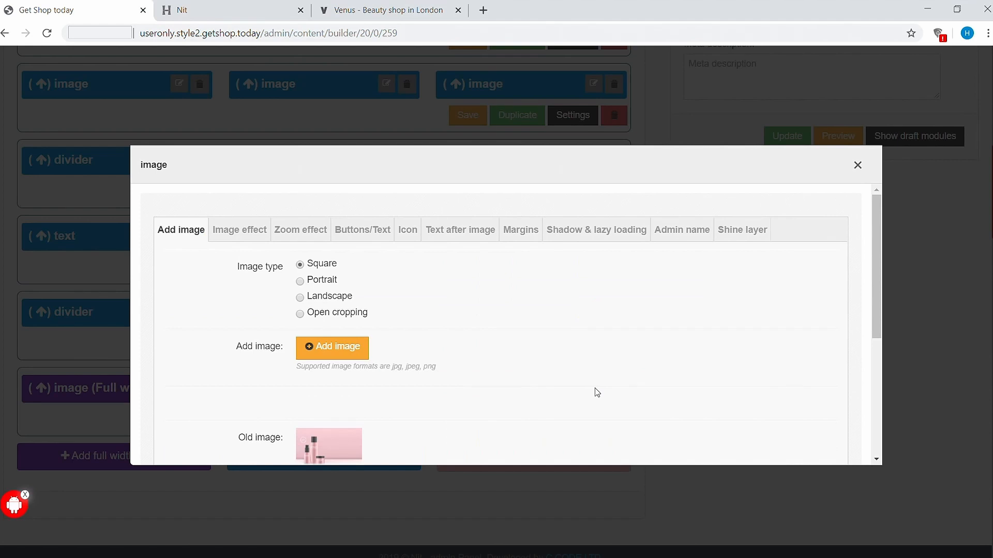
click(331, 300)
click(342, 358)
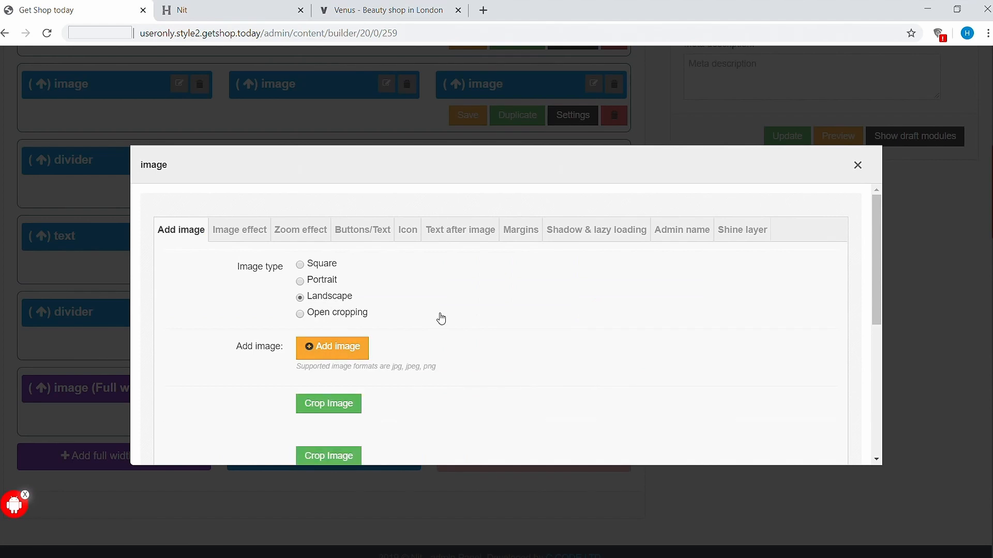
scroll(441, 317, down, 2)
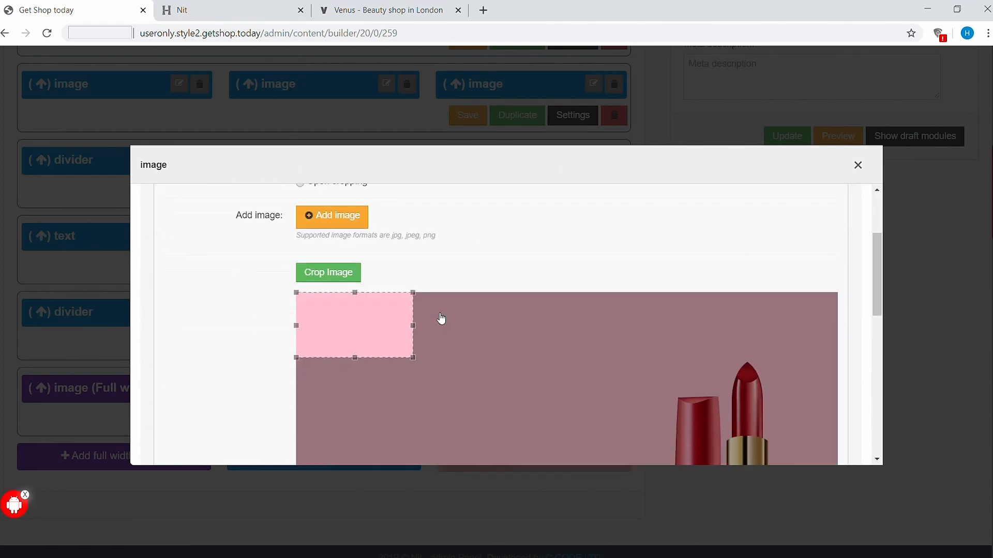
scroll(441, 318, down, 2)
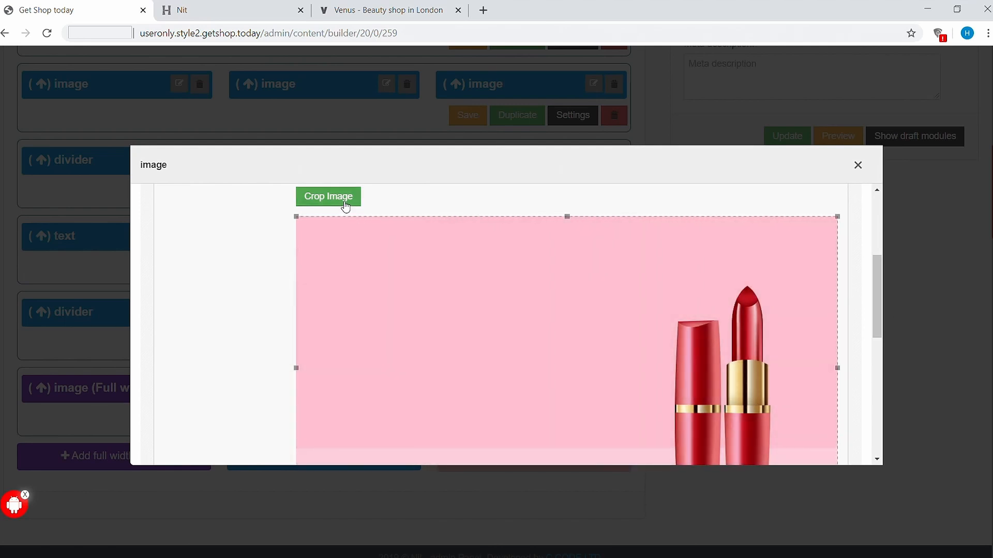
click(342, 203)
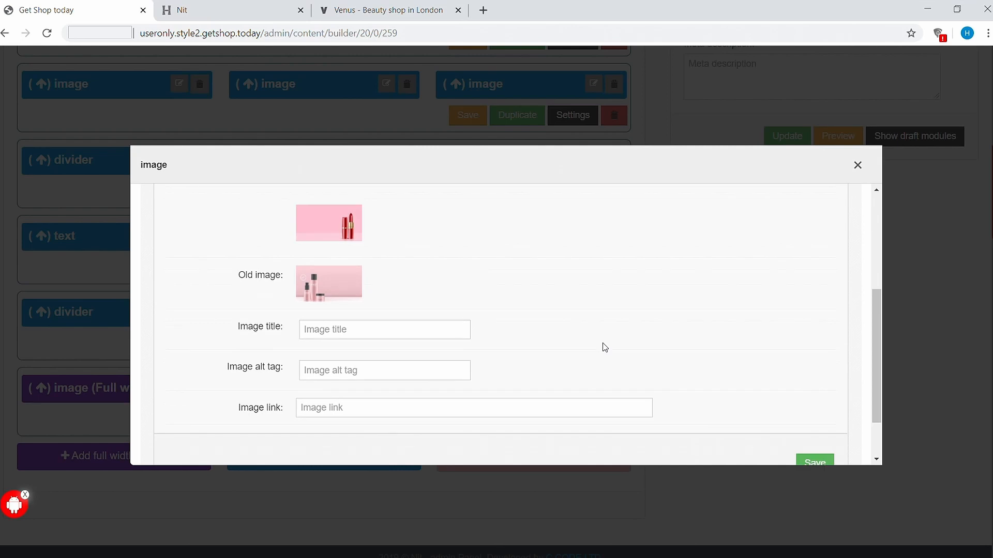
scroll(603, 345, down, 2)
click(814, 404)
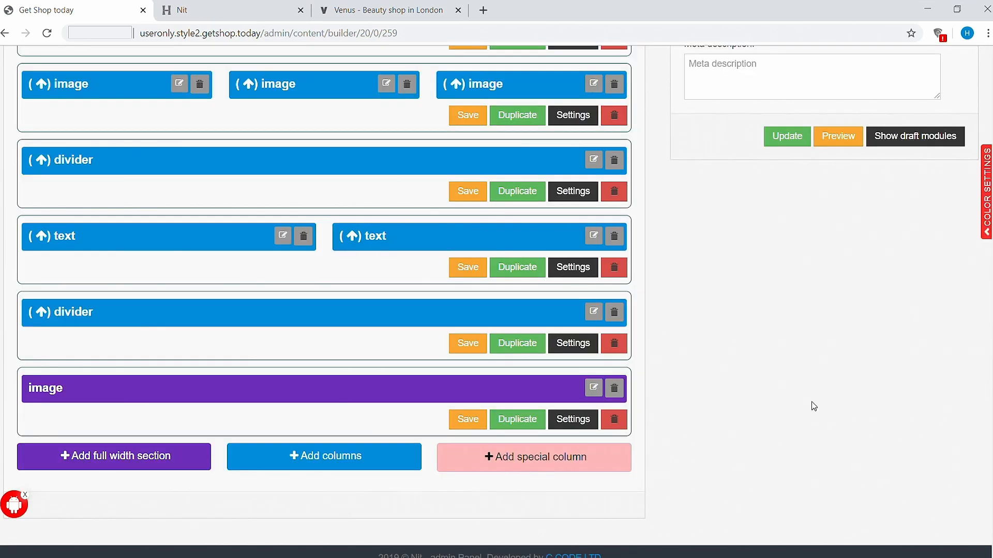
Reload the live Nit page and check the text placement on the new red lipstick banner
click(262, 11)
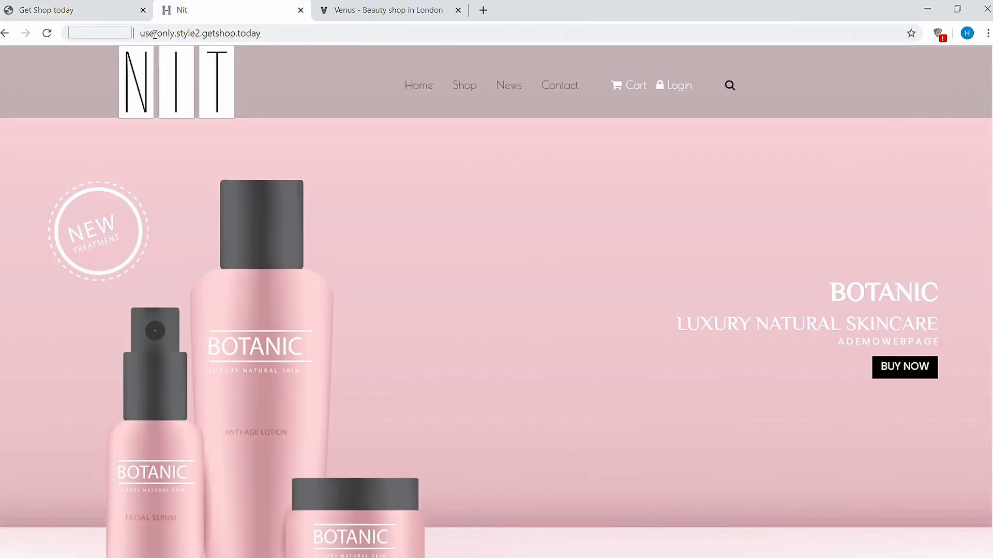
click(49, 34)
scroll(554, 306, down, 2)
scroll(555, 309, down, 20)
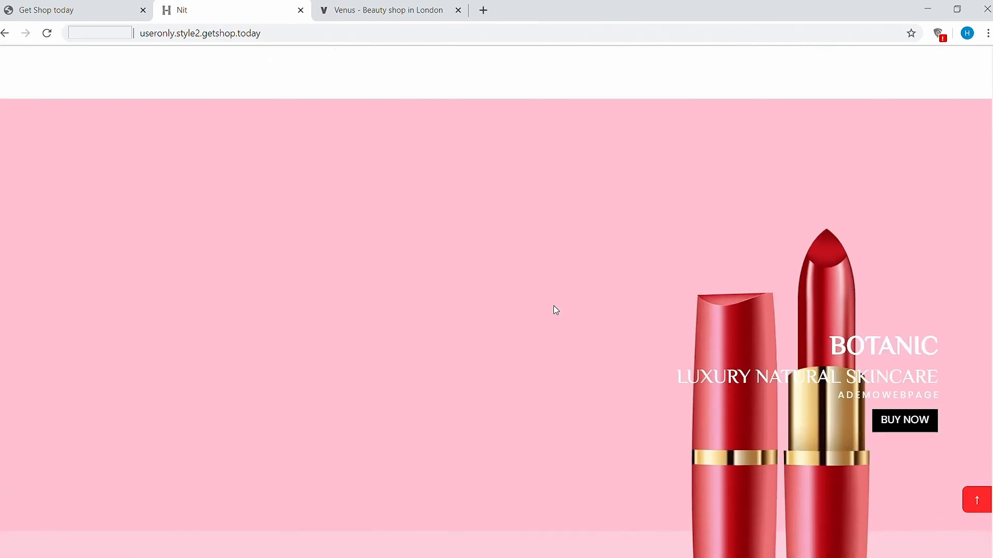
scroll(961, 393, down, 2)
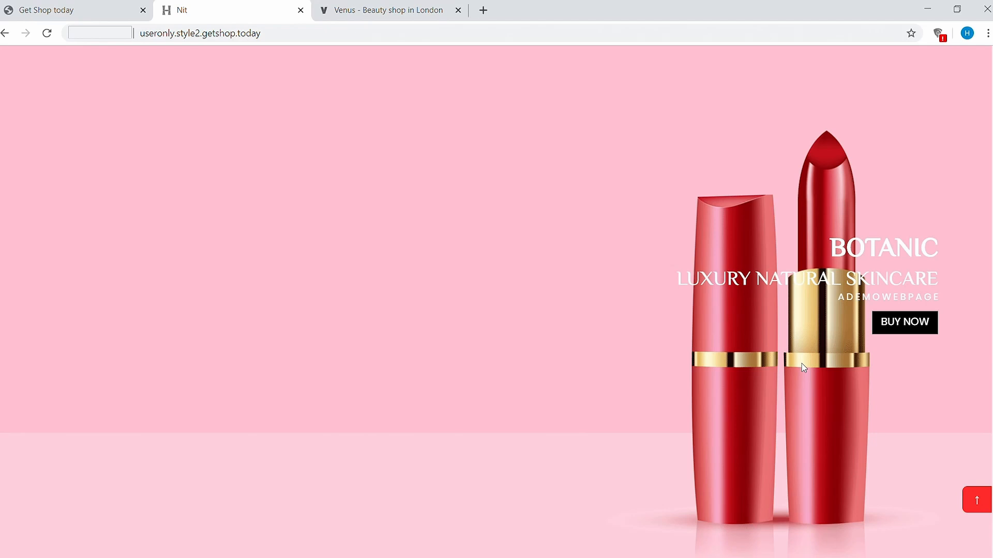
Change the horizontal alignment of the text and button on the red lipstick banner and save the module
key(ctrl+shift+Tab)
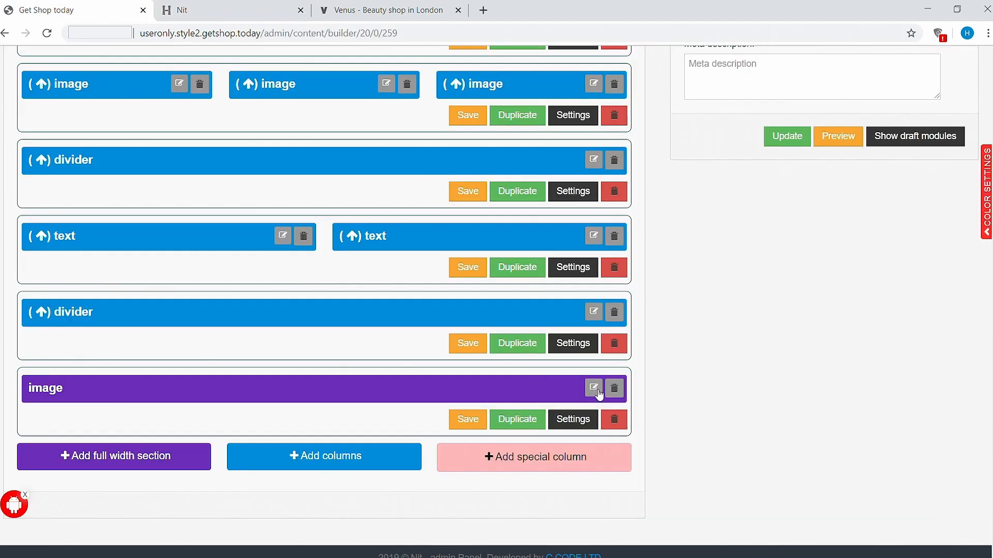
click(594, 389)
click(363, 231)
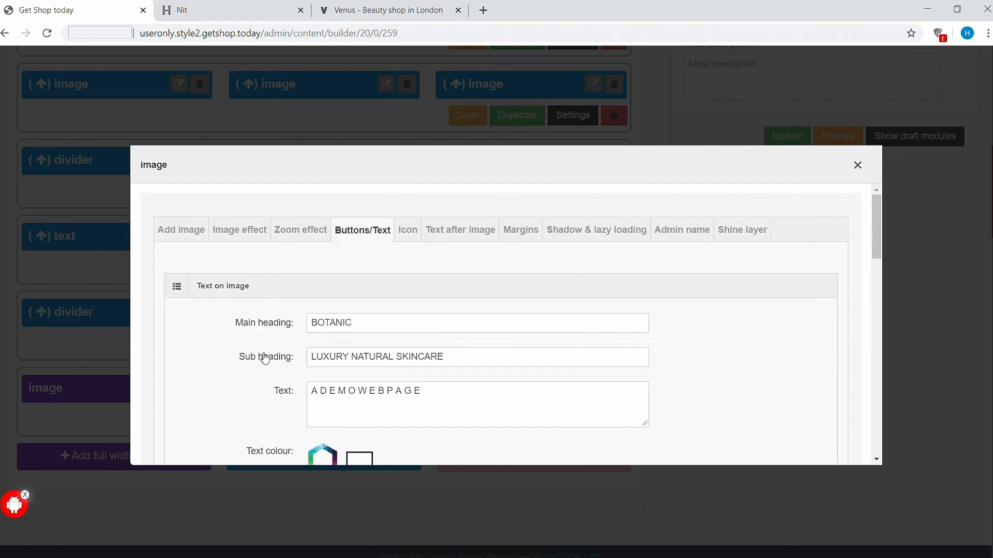
scroll(264, 358, down, 3)
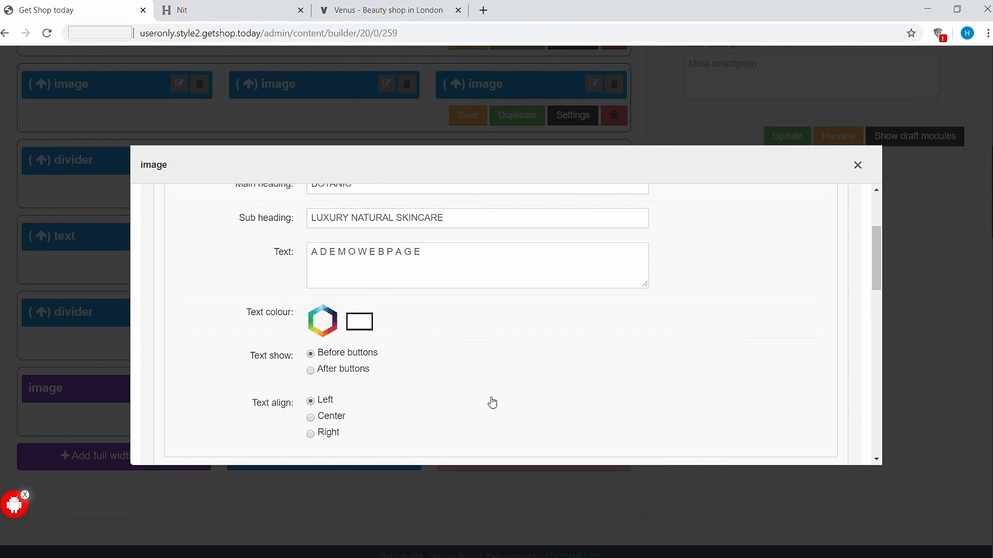
scroll(490, 402, down, 10)
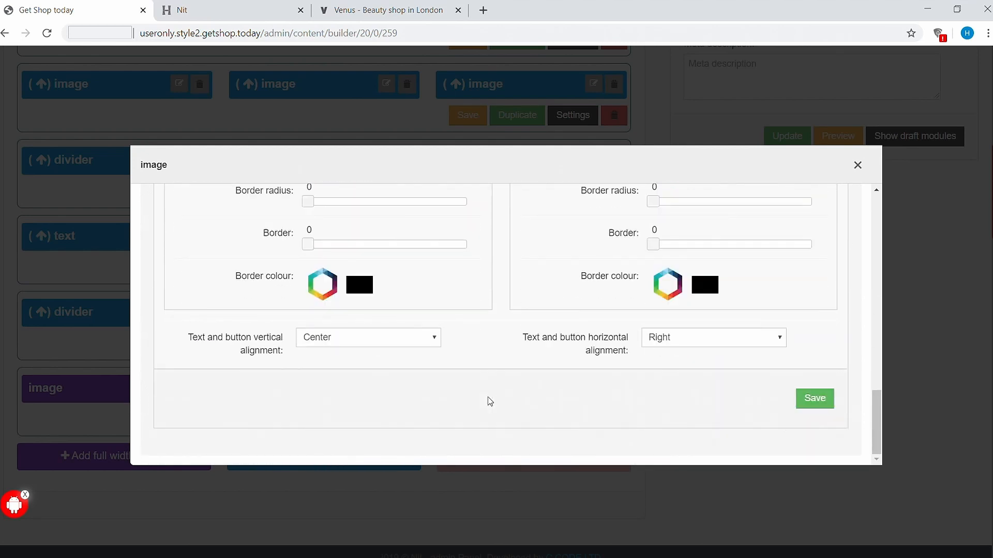
click(686, 344)
click(678, 367)
click(815, 399)
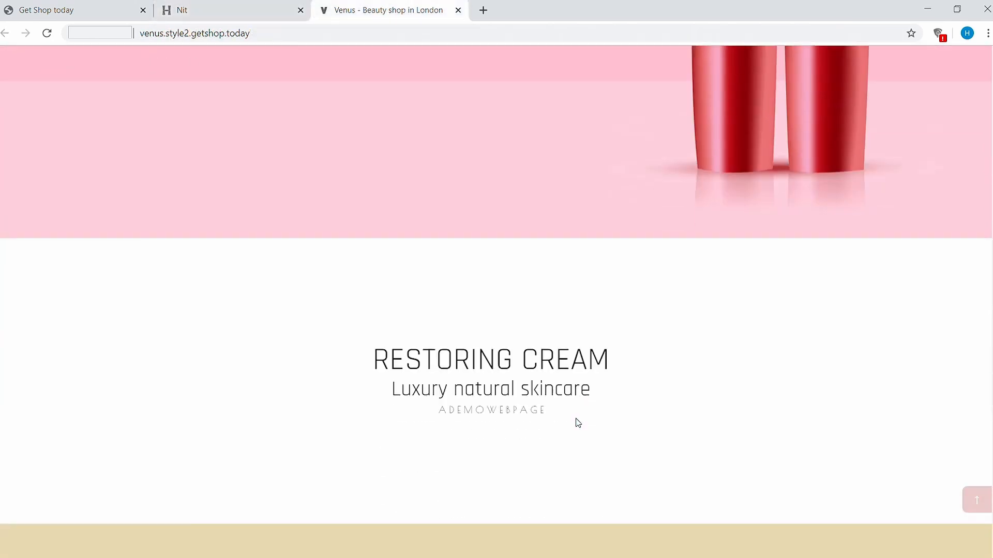
Review the remaining Venus sections from the RESTORING CREAM heading down to the footer, and return to the page builder
scroll(577, 421, down, 4)
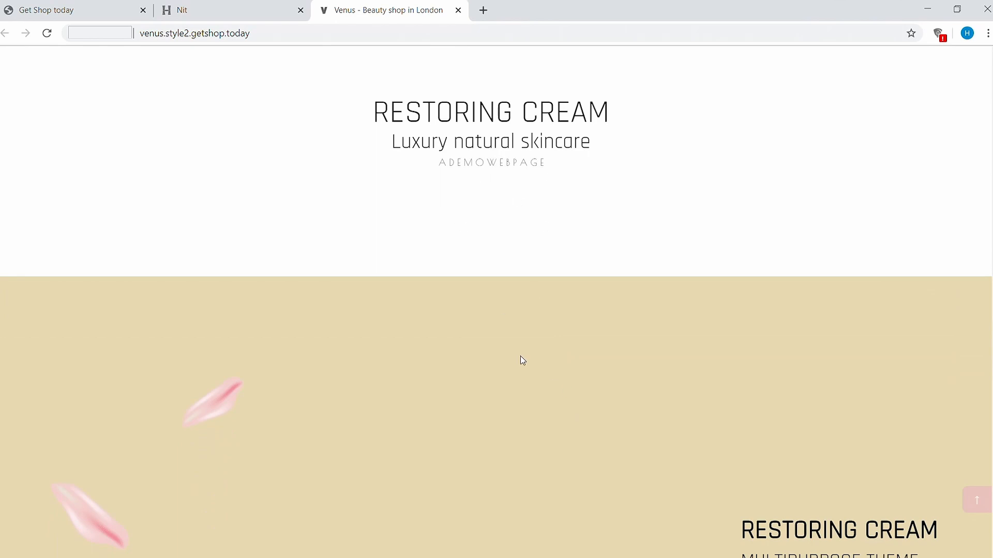
scroll(555, 386, down, 5)
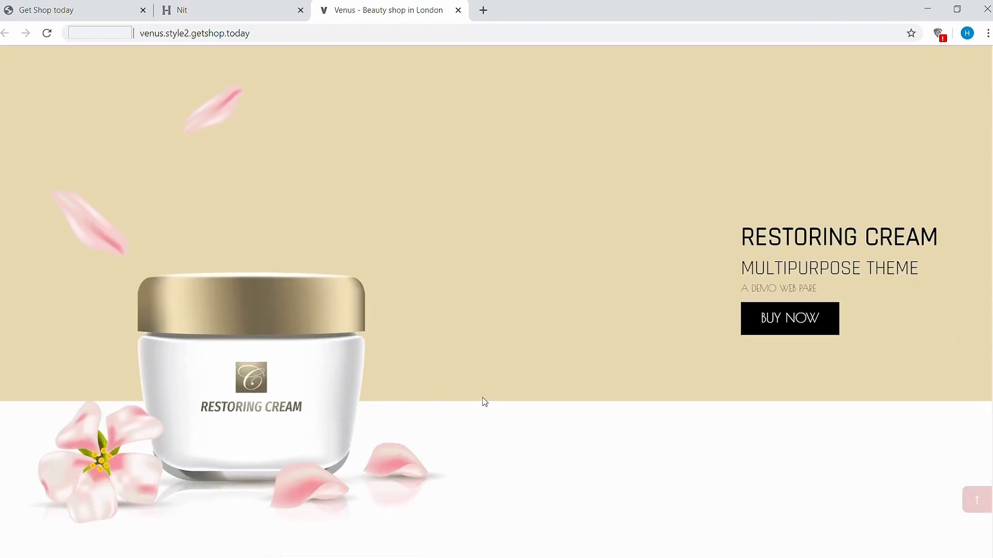
scroll(484, 402, down, 6)
scroll(485, 402, up, 2)
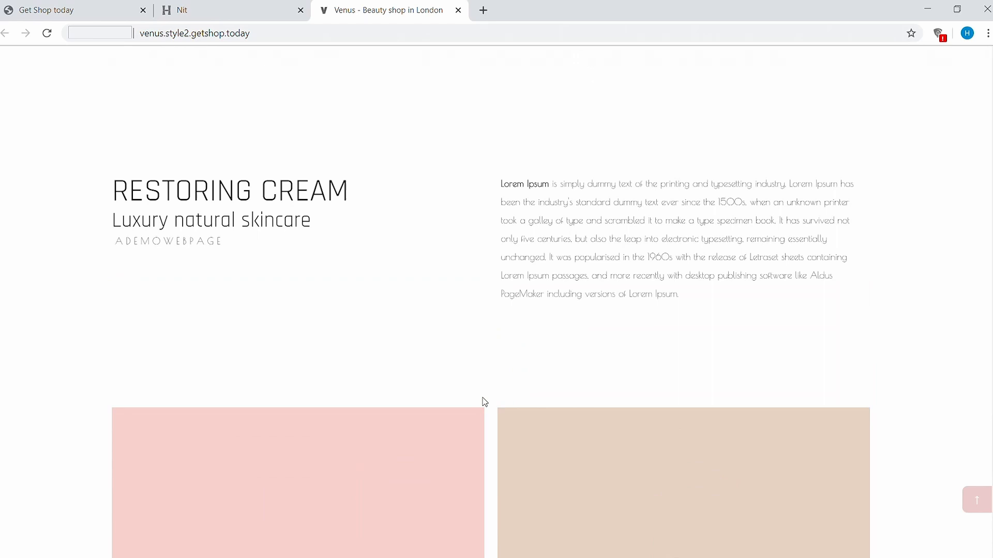
scroll(496, 293, down, 6)
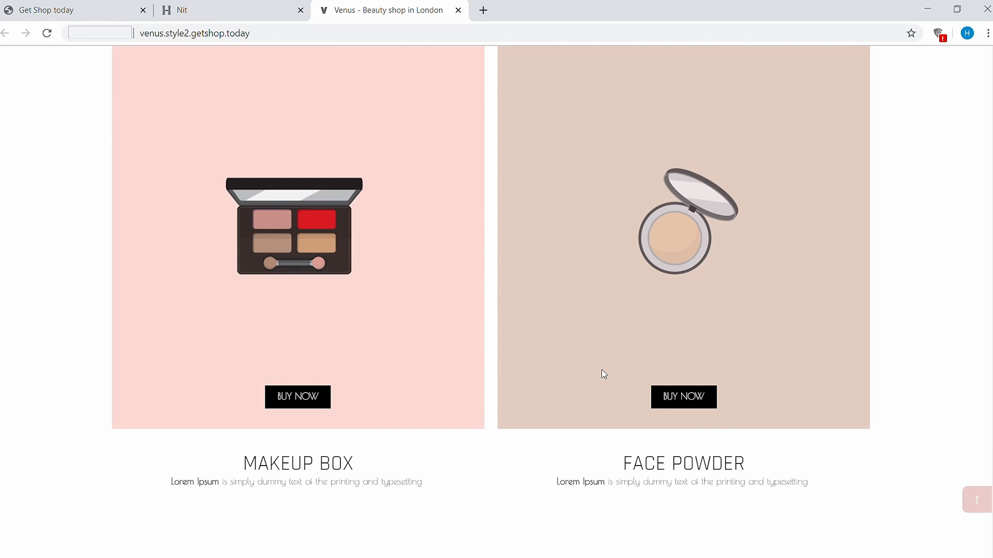
scroll(603, 373, down, 5)
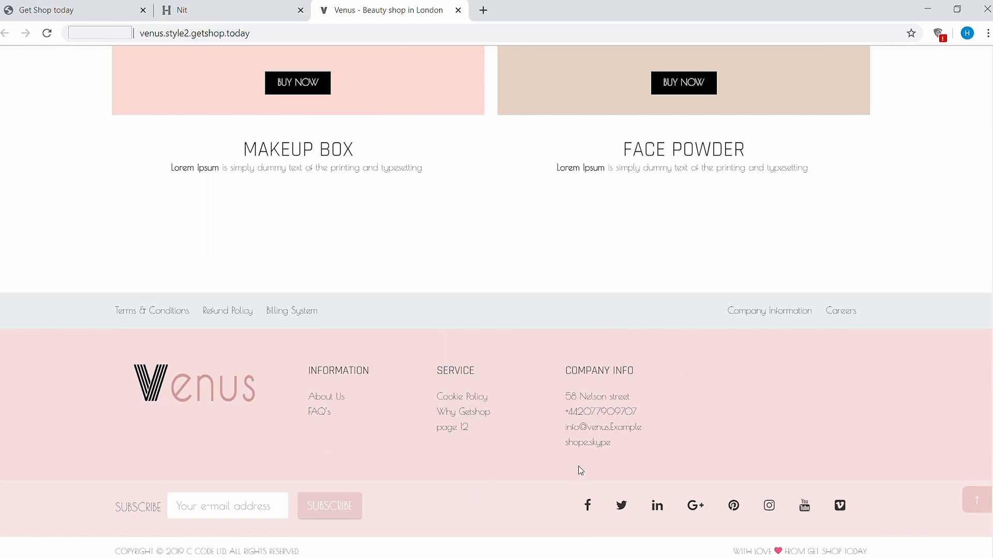
scroll(490, 441, up, 10)
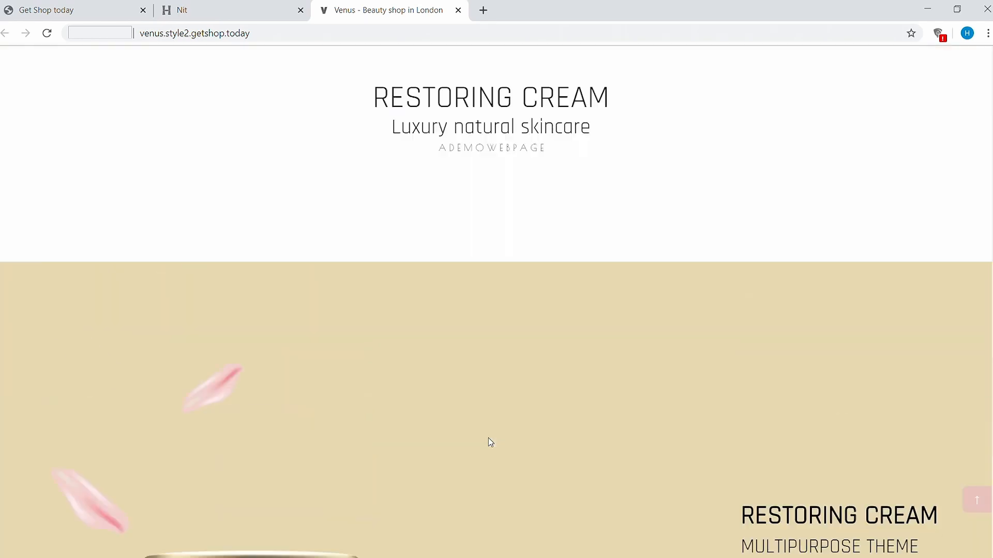
scroll(490, 442, up, 8)
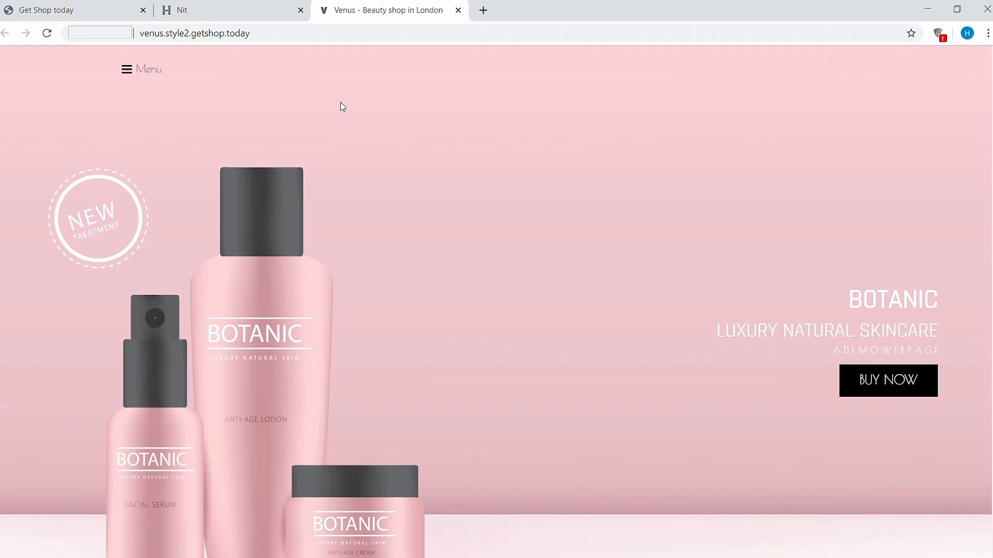
click(84, 14)
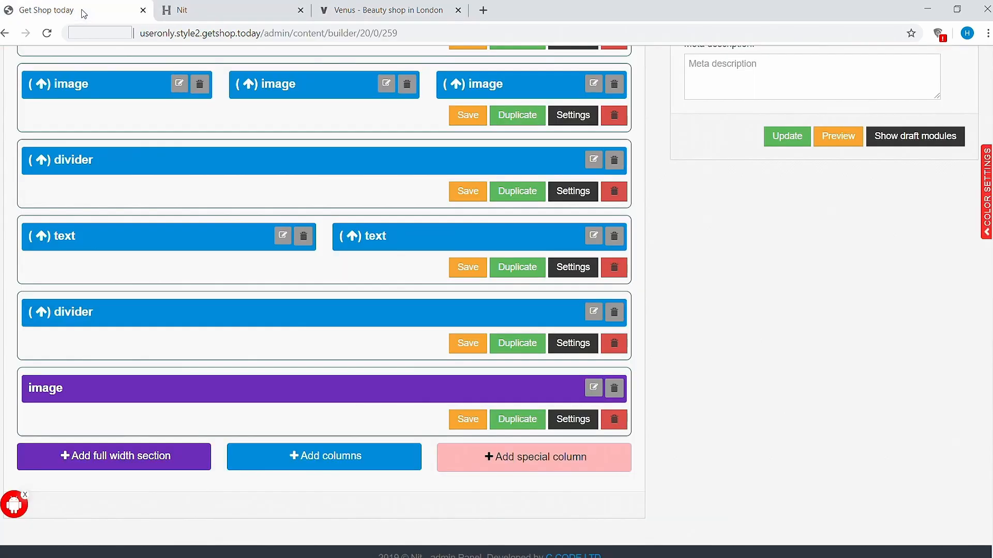
Set the footer to Show in the footer part of the menu settings and save
scroll(403, 367, up, 15)
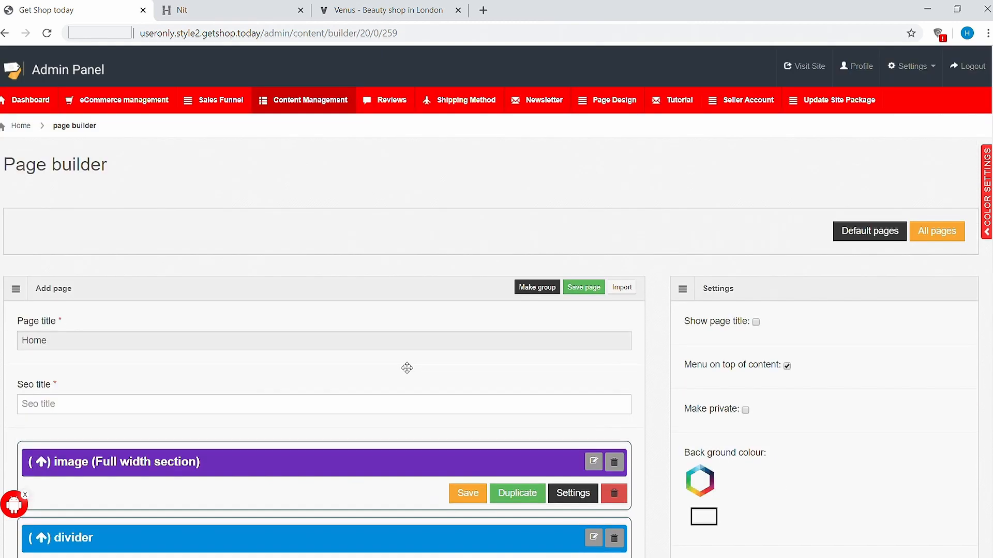
mouse_move(321, 108)
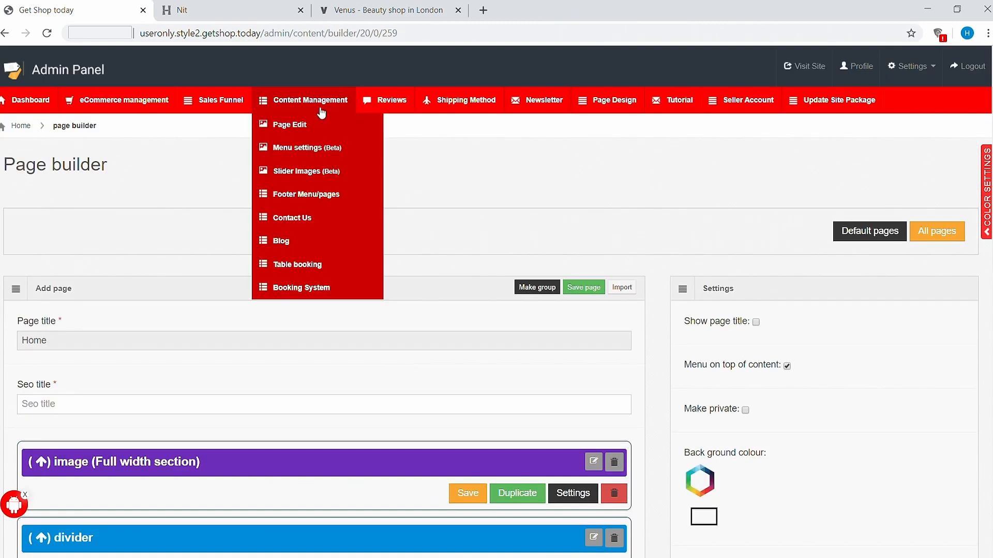
click(320, 153)
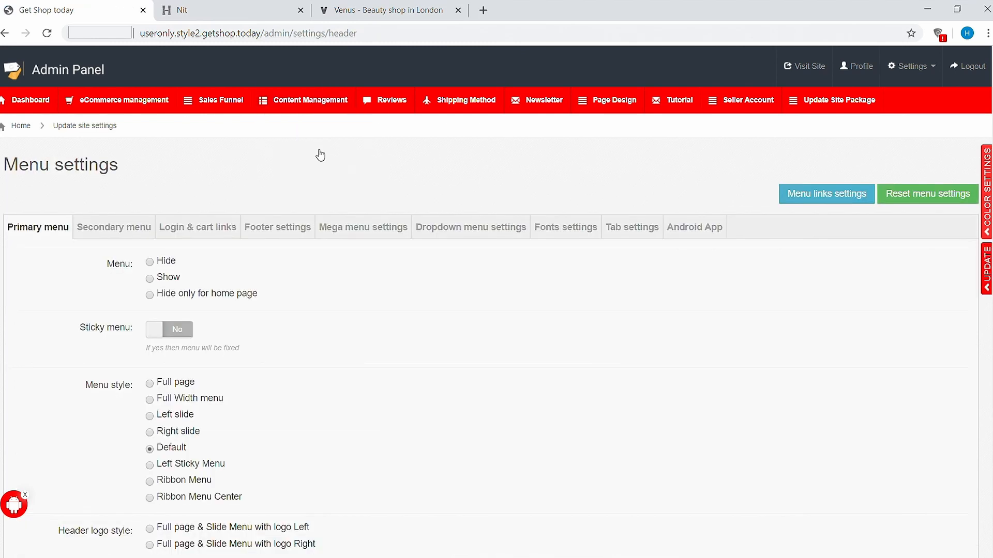
click(303, 230)
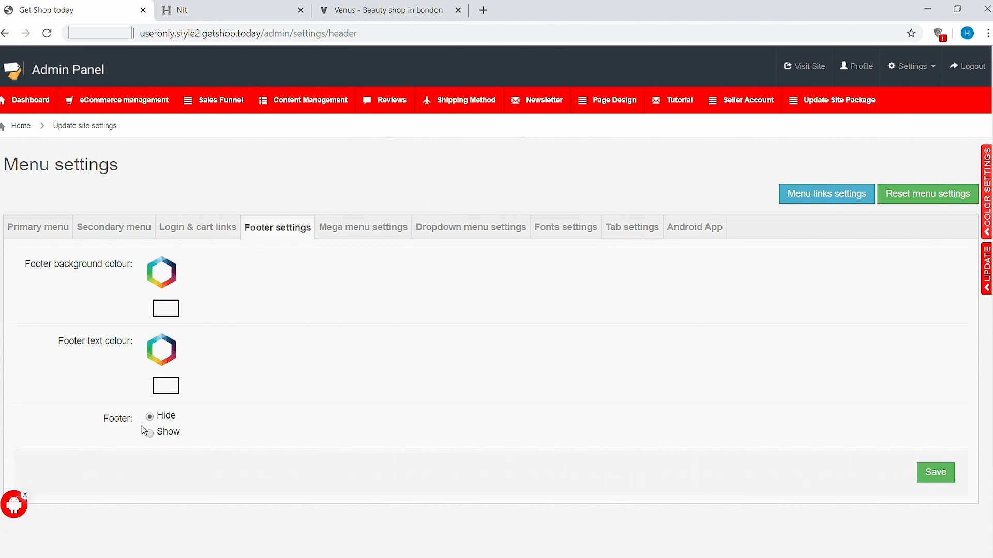
click(149, 432)
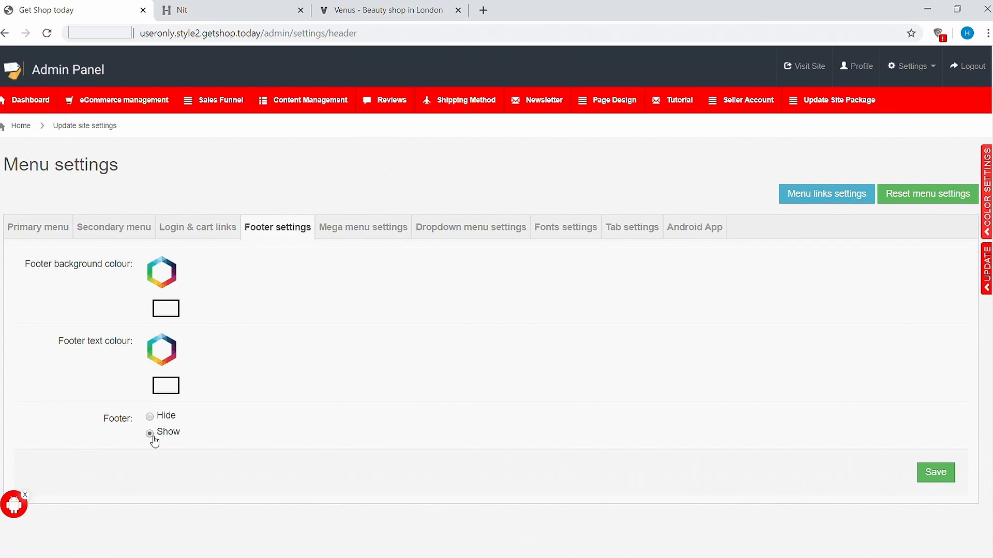
click(937, 473)
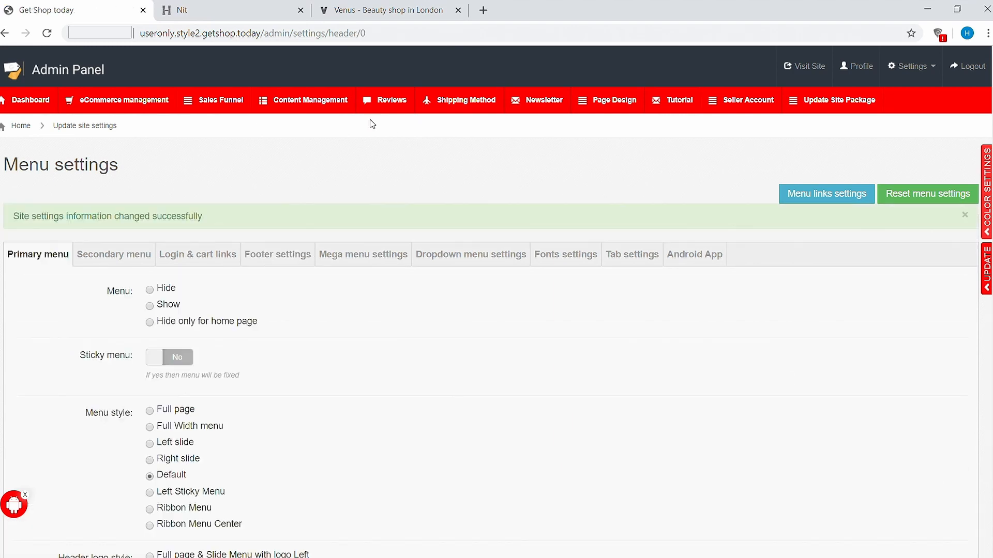
Compare the footer of the live Nit page with the footer of the Venus page
click(228, 11)
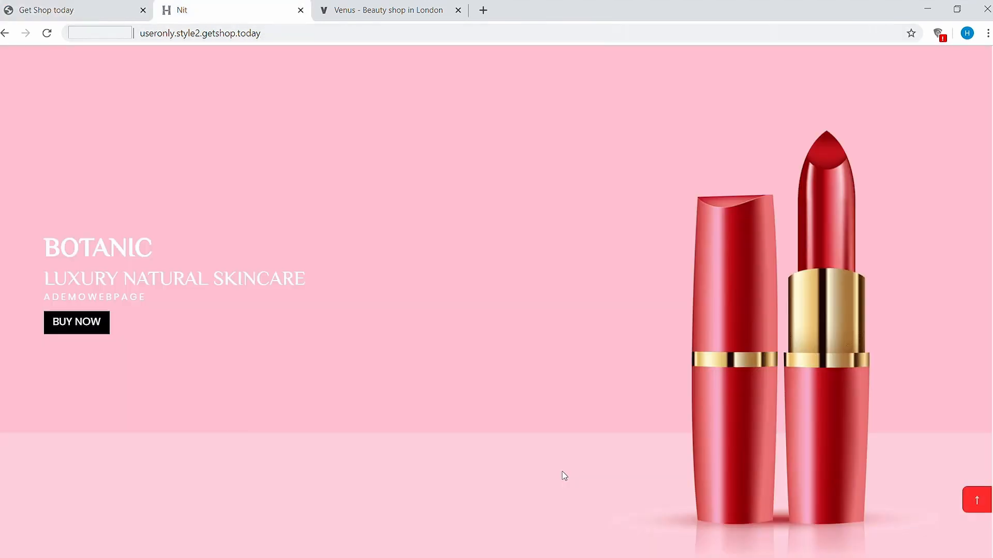
scroll(564, 475, down, 5)
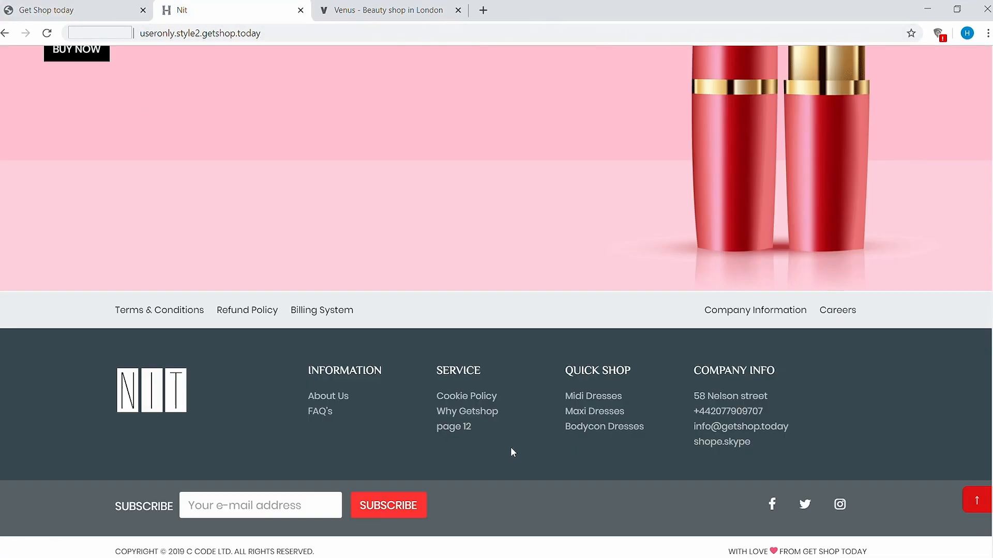
click(395, 10)
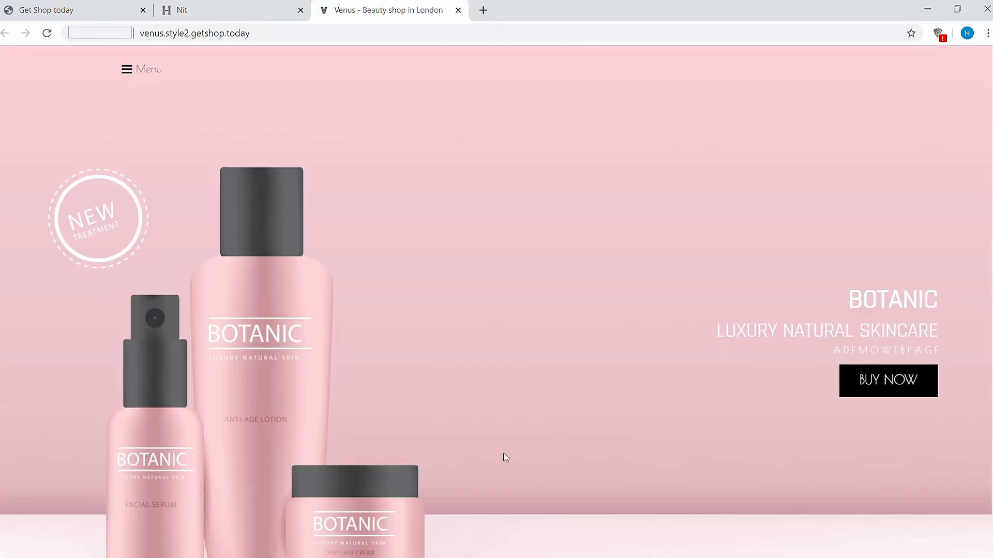
scroll(505, 458, down, 20)
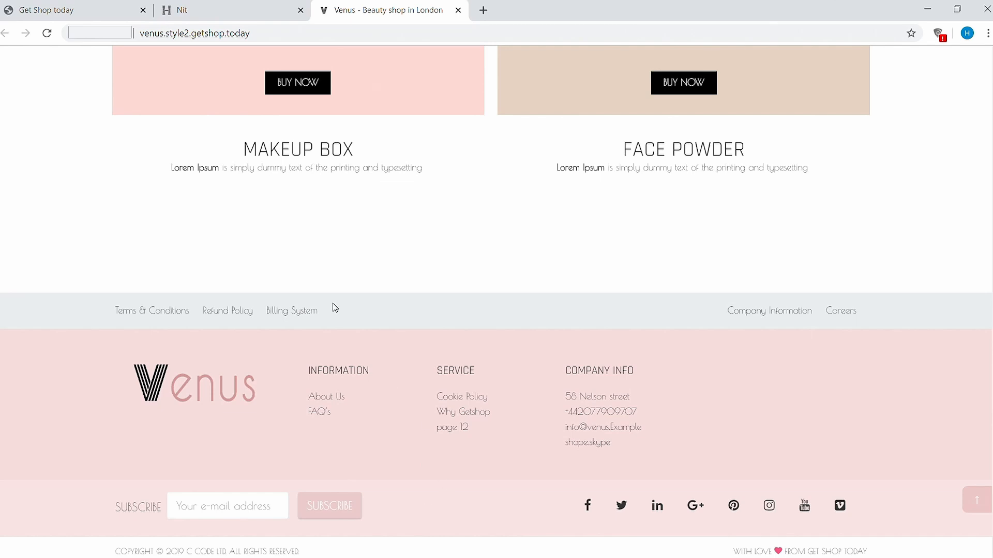
Set the footer background colour to light pink #f6baba and save the footer settings
click(277, 254)
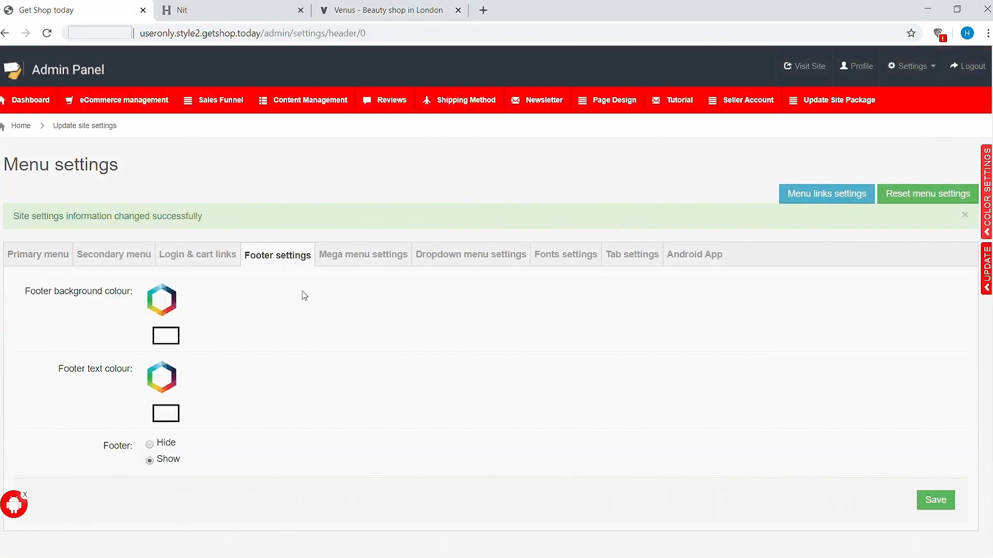
click(165, 310)
click(182, 340)
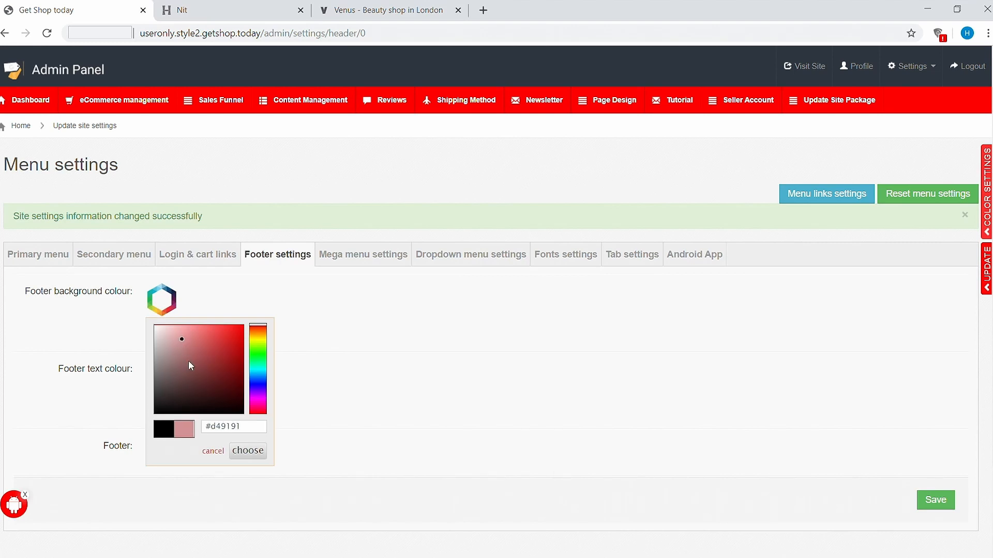
click(175, 328)
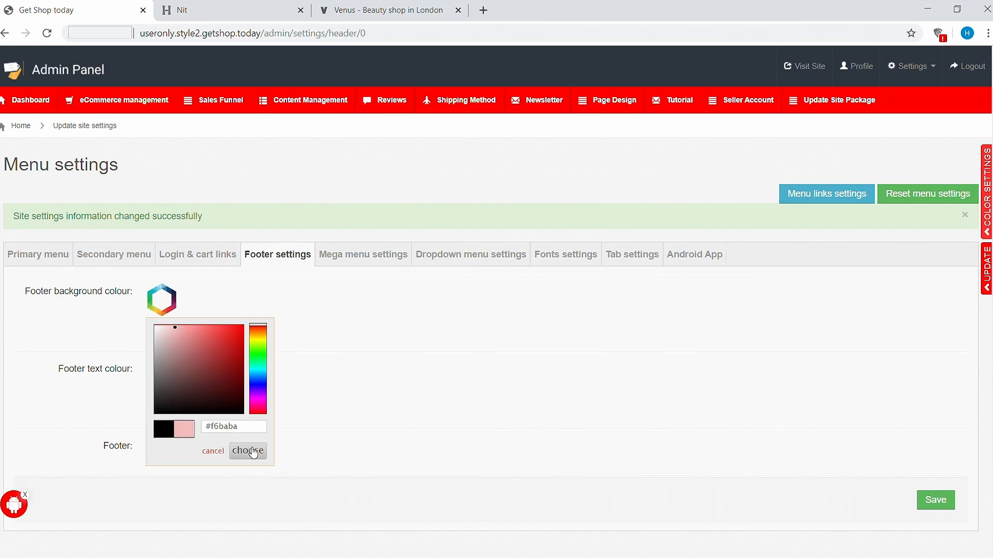
click(248, 451)
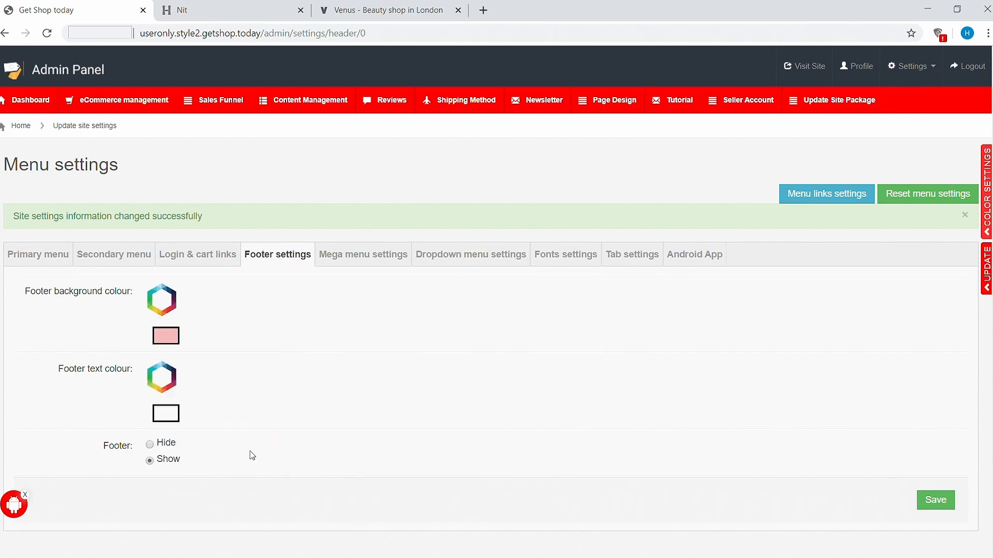
click(935, 500)
Reload the live Nit page to check the footer's background colour, and return to the menu settings
key(ctrl+Tab)
click(47, 33)
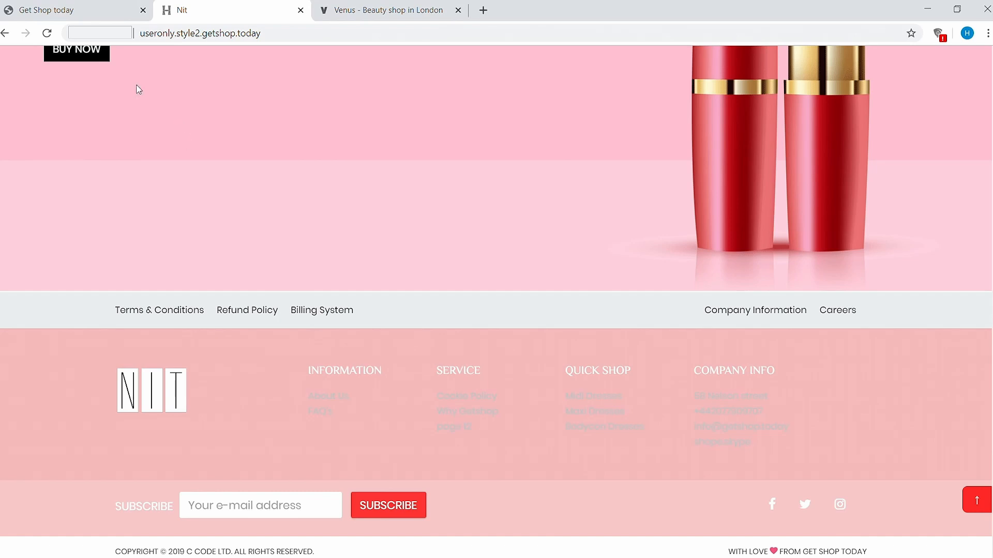
click(72, 10)
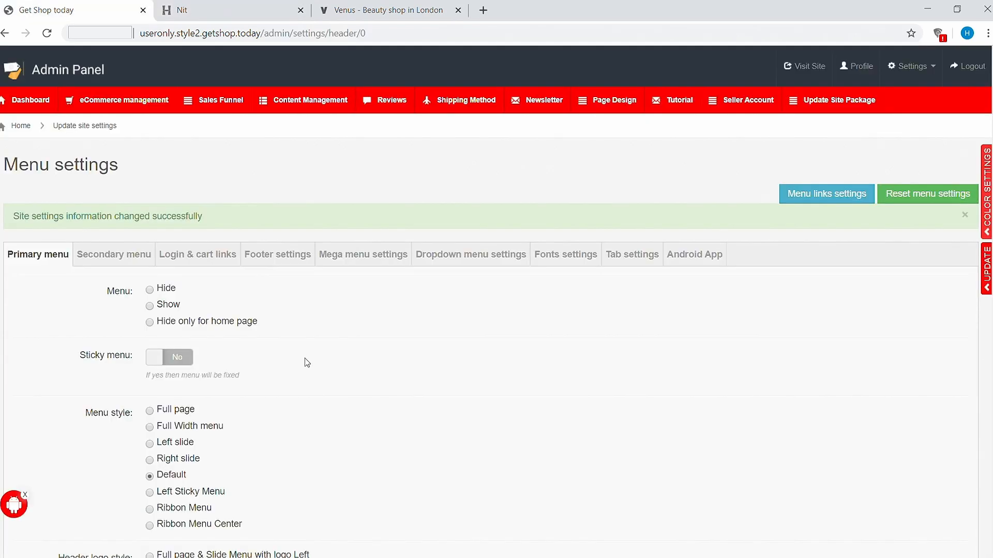
Set the footer text colour to black #000000 and save the footer settings
click(281, 264)
click(167, 383)
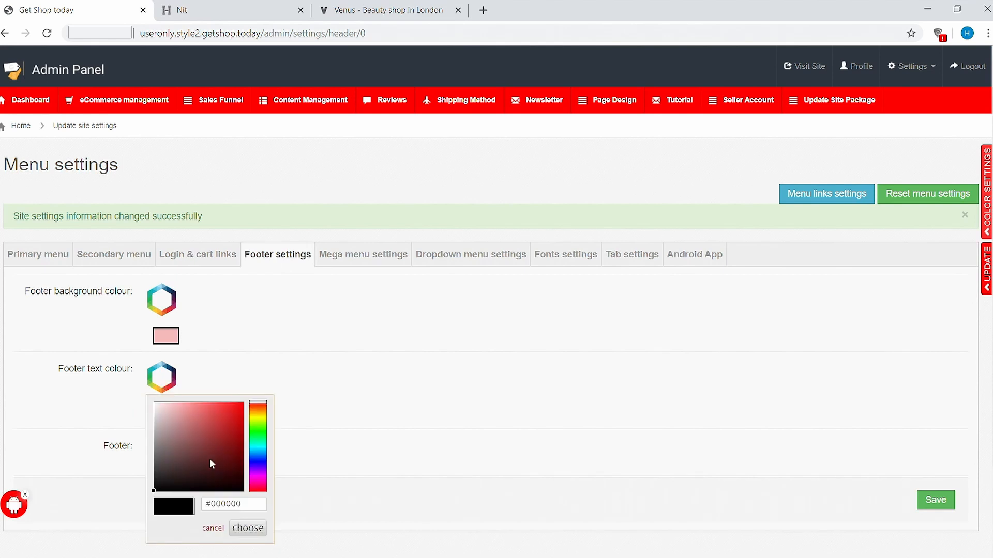
click(247, 528)
click(940, 504)
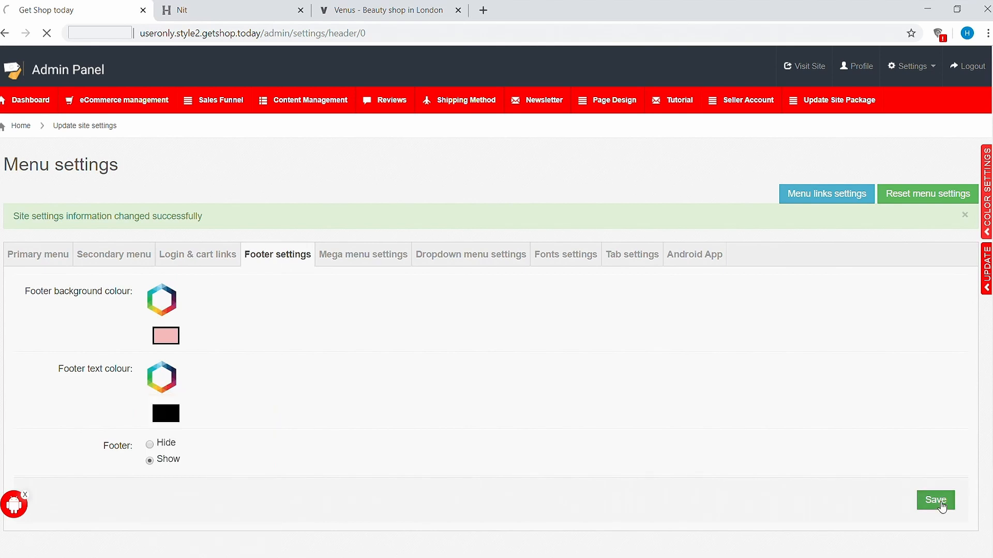
Reload the live Nit page to check the footer text, and compare its header menu with the Venus page
click(228, 10)
click(47, 33)
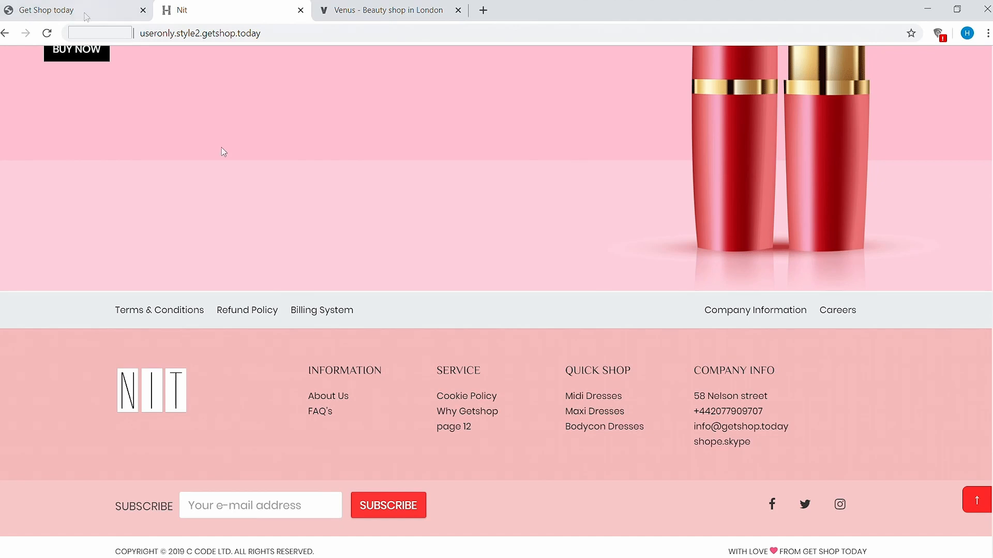
scroll(413, 245, up, 10)
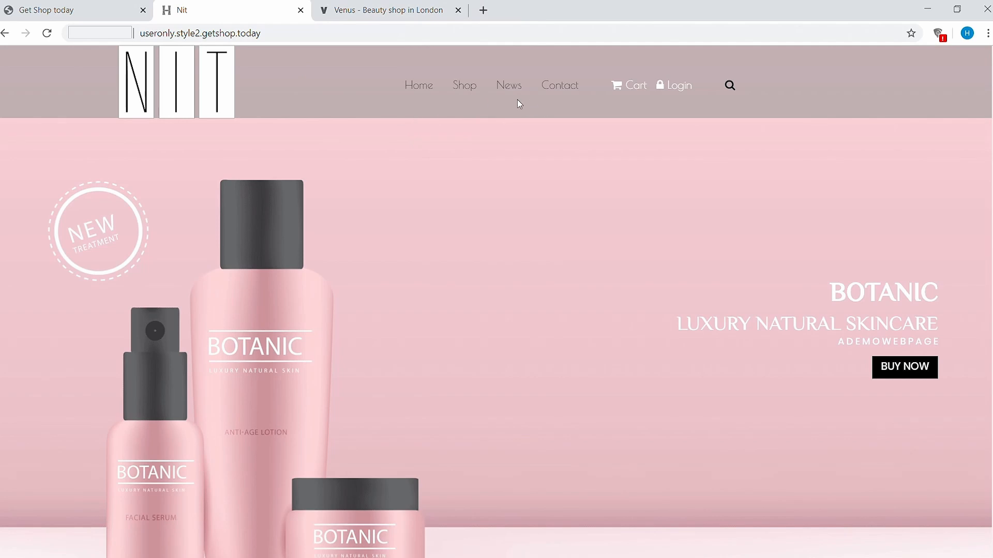
click(367, 10)
scroll(443, 166, up, 15)
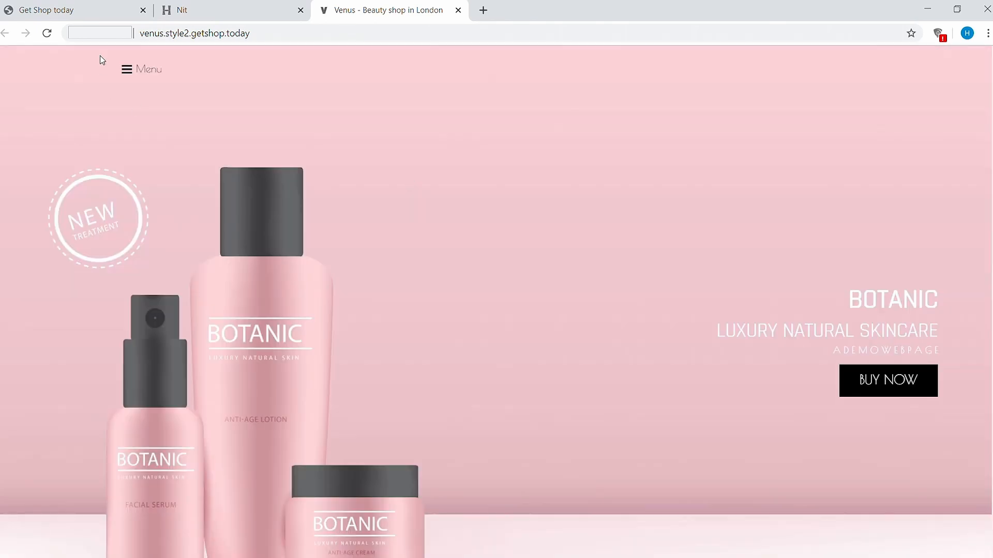
click(47, 33)
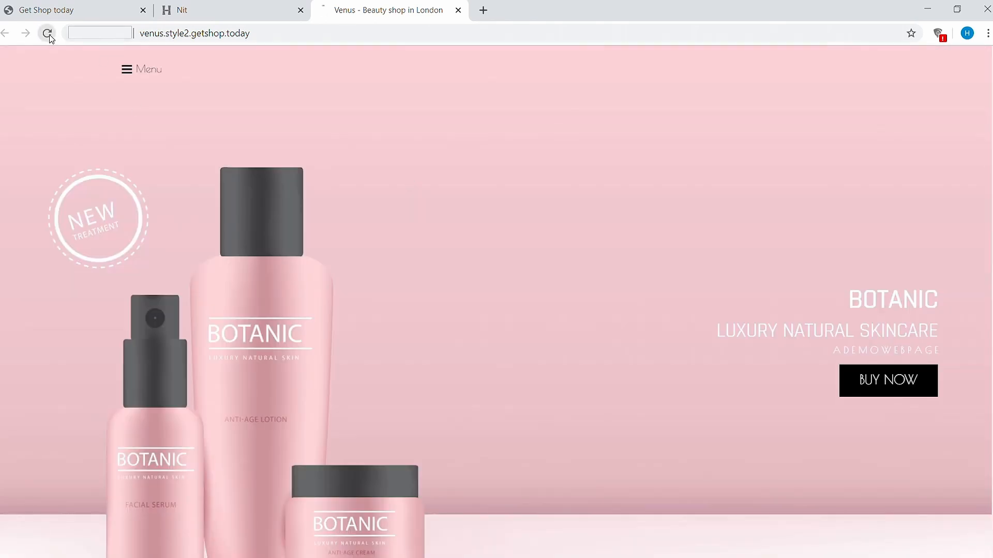
Set the primary menu style to Full page, update the settings, and open the menu on the live Nit page
click(99, 16)
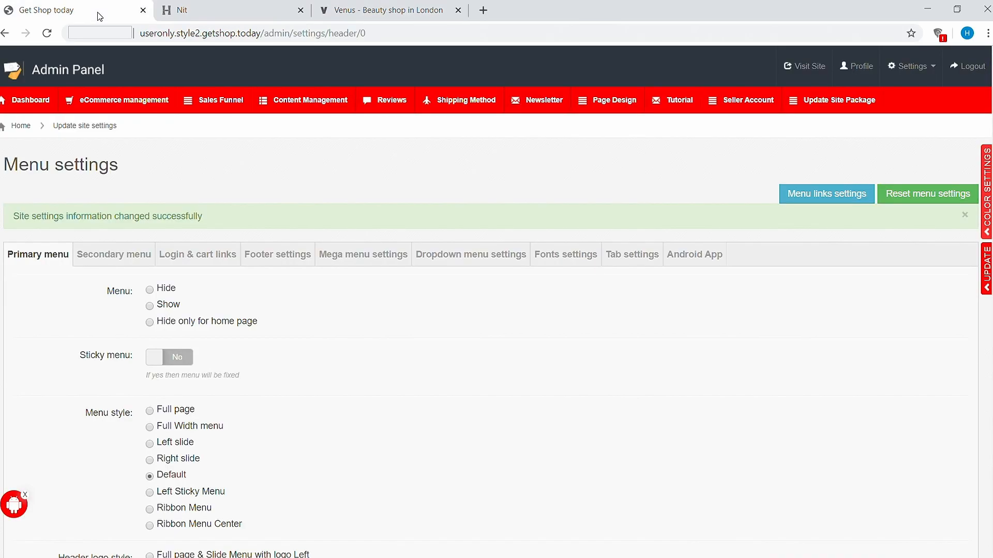
scroll(405, 368, down, 3)
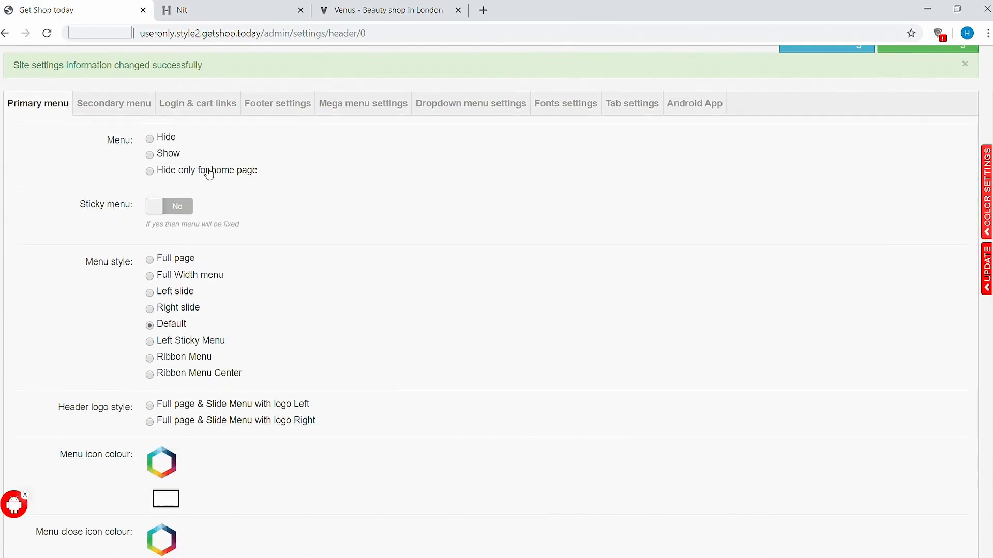
scroll(360, 308, down, 6)
scroll(360, 309, down, 15)
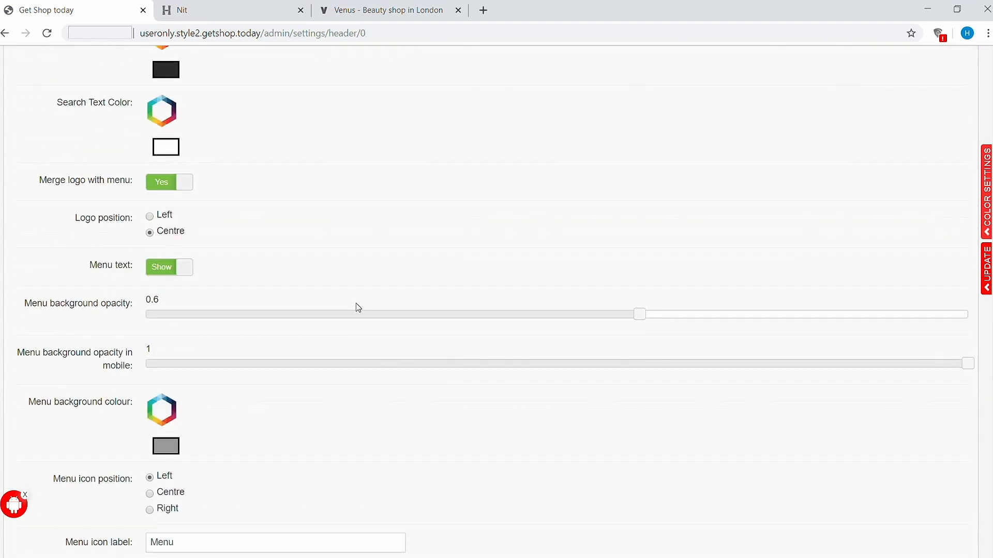
scroll(356, 304, up, 20)
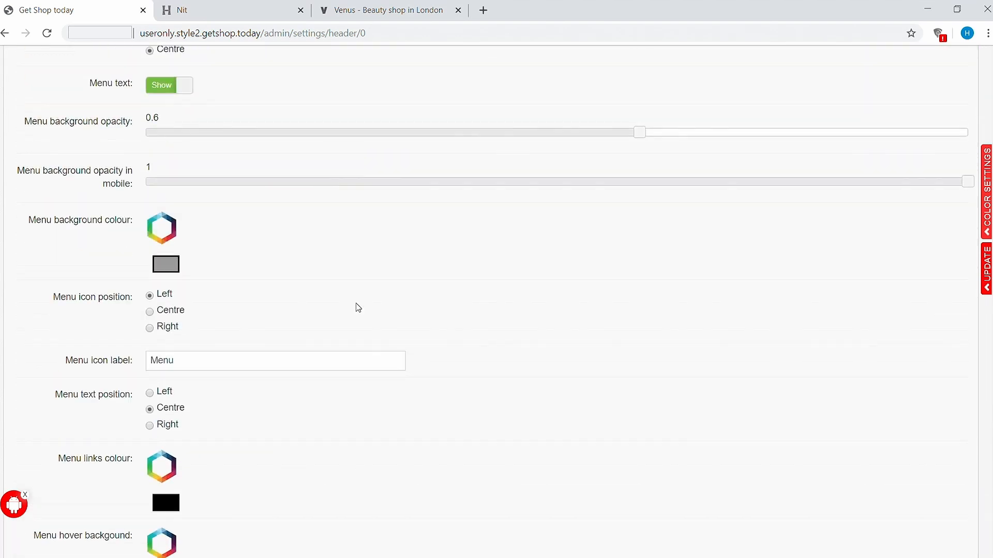
click(156, 234)
click(986, 268)
click(936, 277)
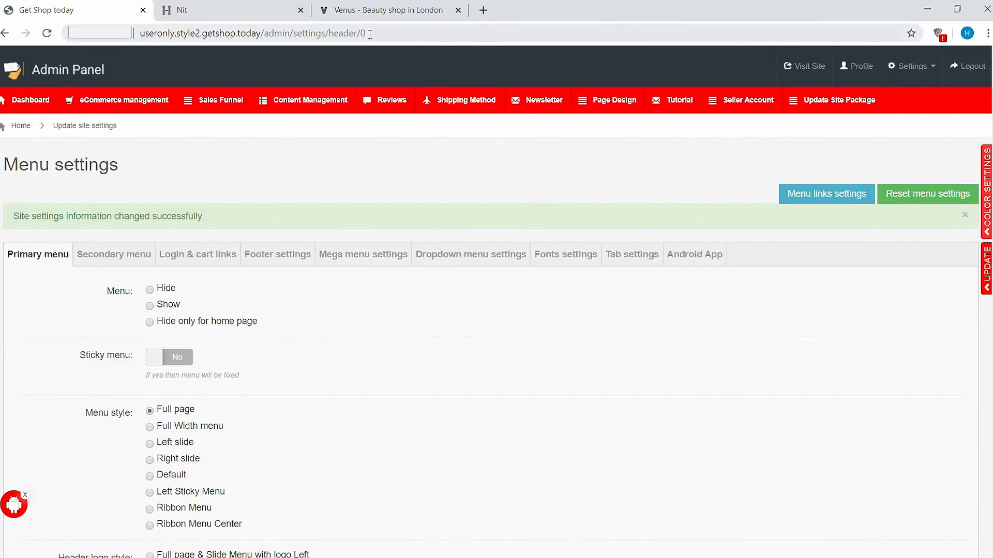
click(212, 10)
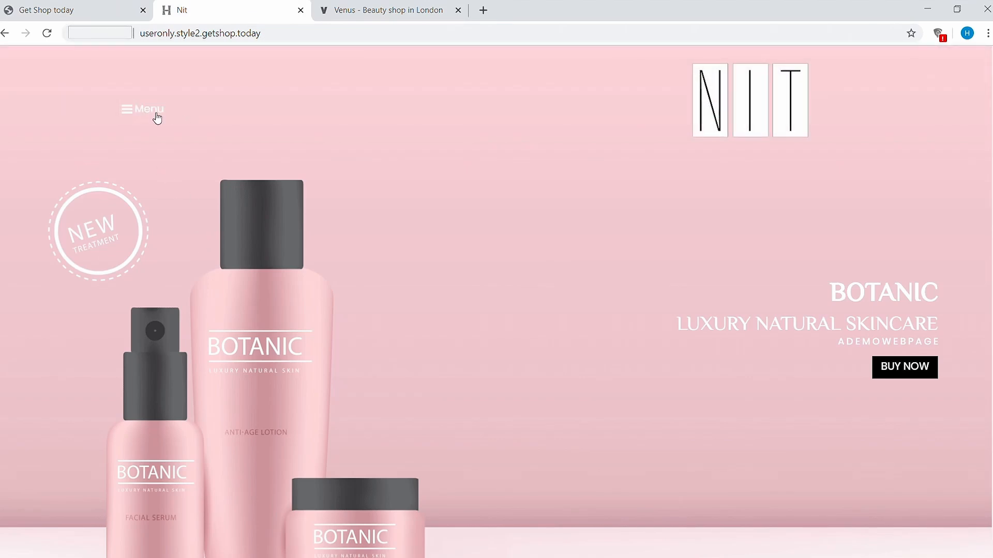
click(156, 115)
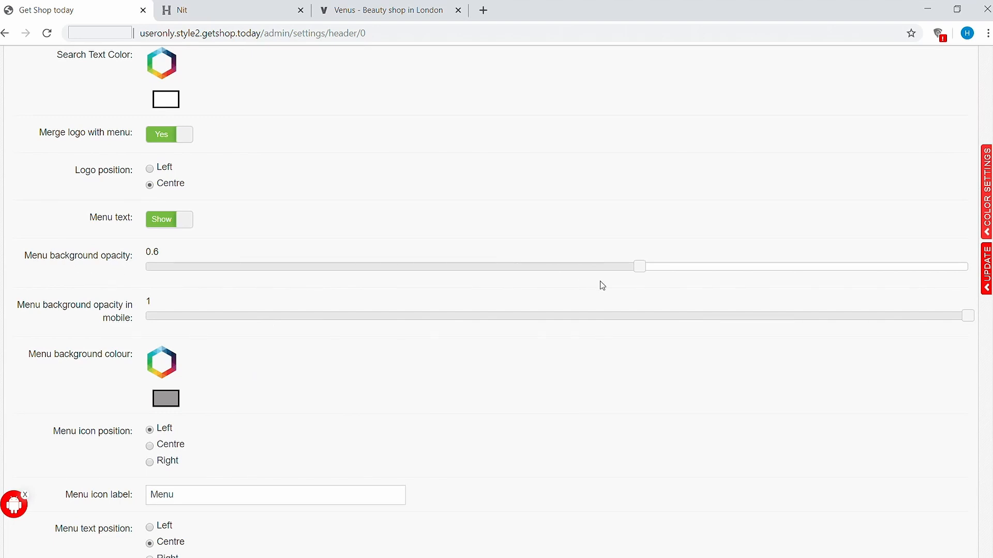
Set the menu background opacity to 1 and the menu background colour to light pink, and update the settings
drag(640, 266, 943, 286)
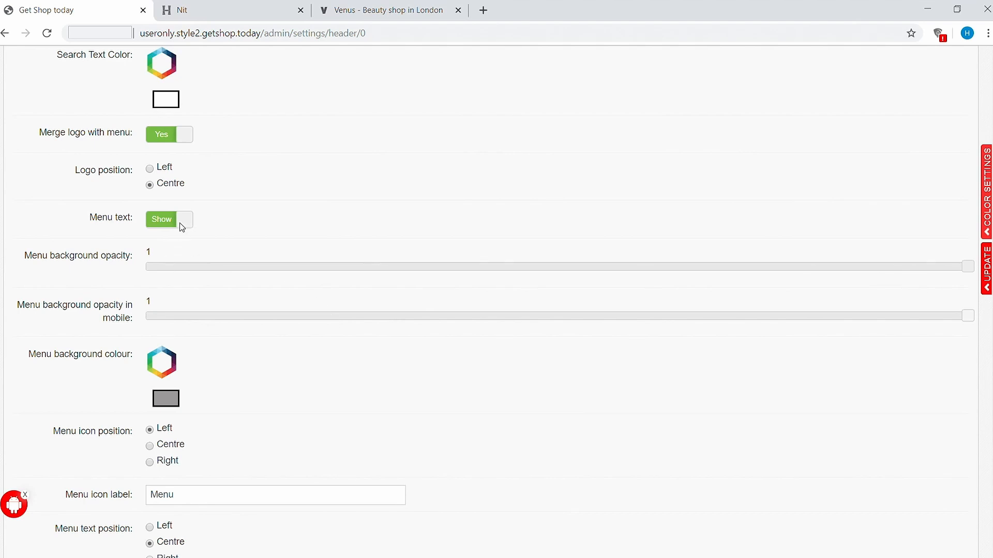
click(171, 369)
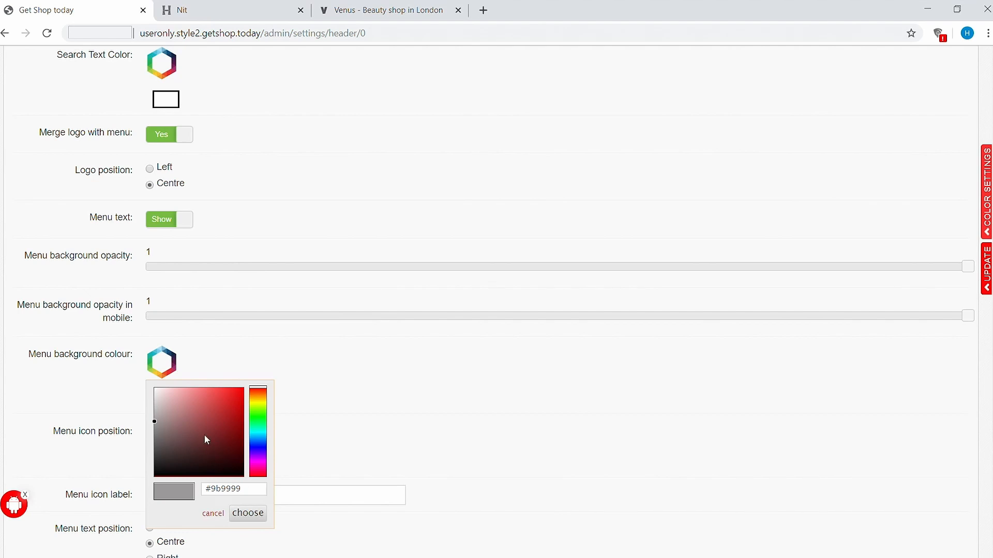
click(177, 392)
click(247, 514)
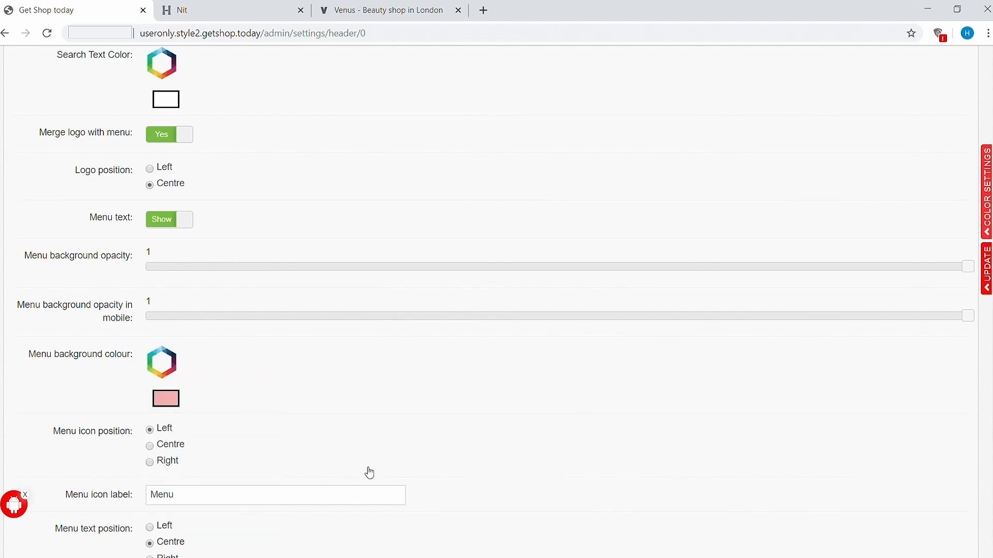
click(987, 269)
click(919, 283)
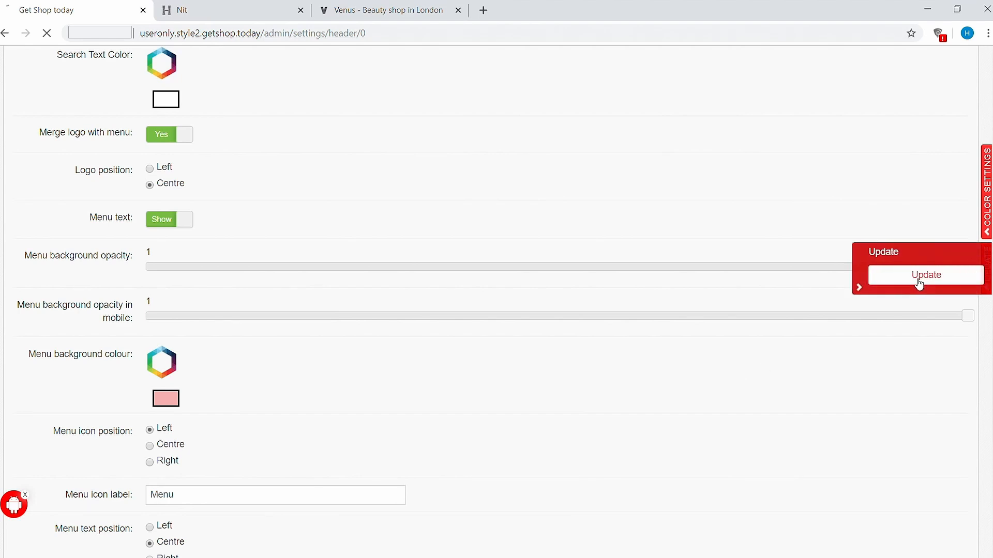
Reload the live Nit page and open its full-page menu to check the background
click(247, 15)
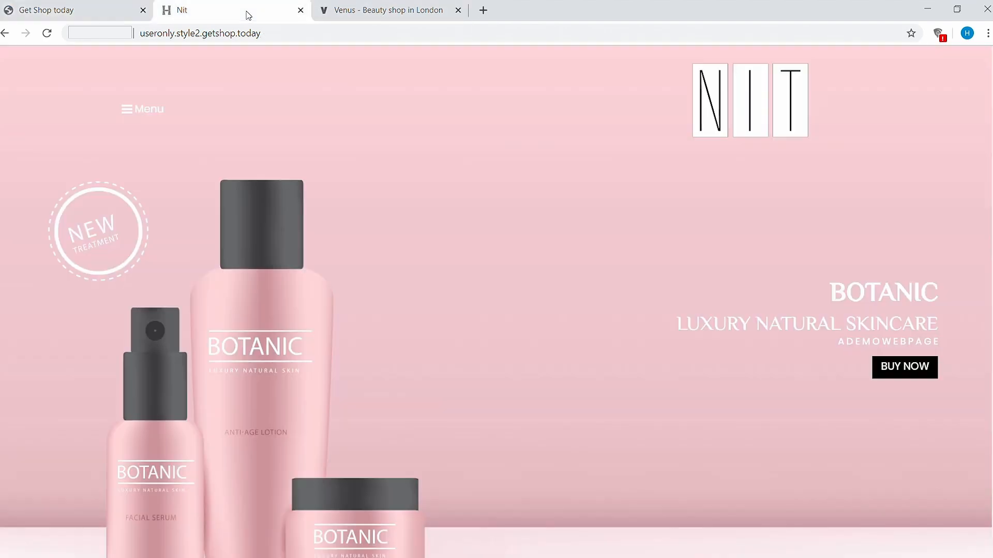
click(47, 33)
click(147, 111)
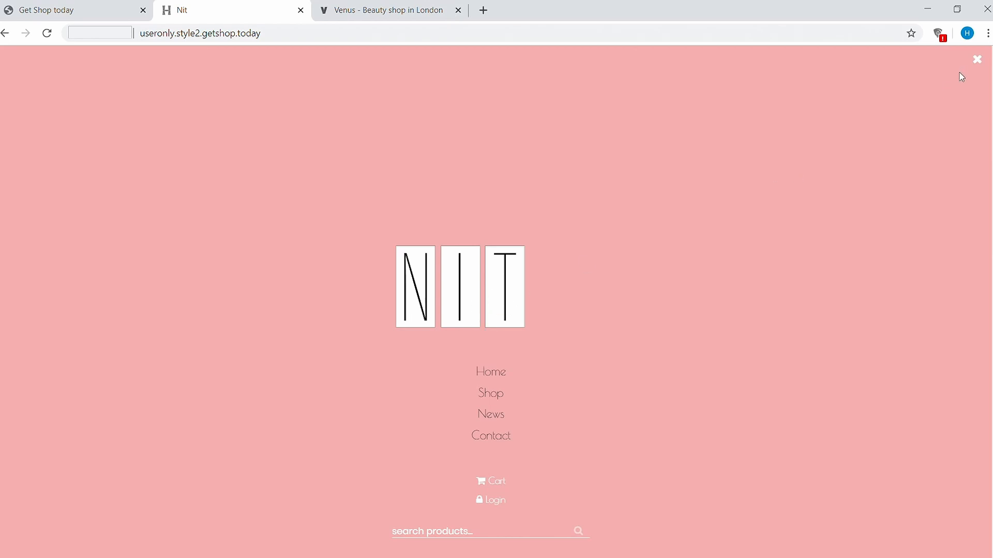
Close the live menu, open the store's general settings, and upload the Venus site logo with the Open crop option
click(977, 61)
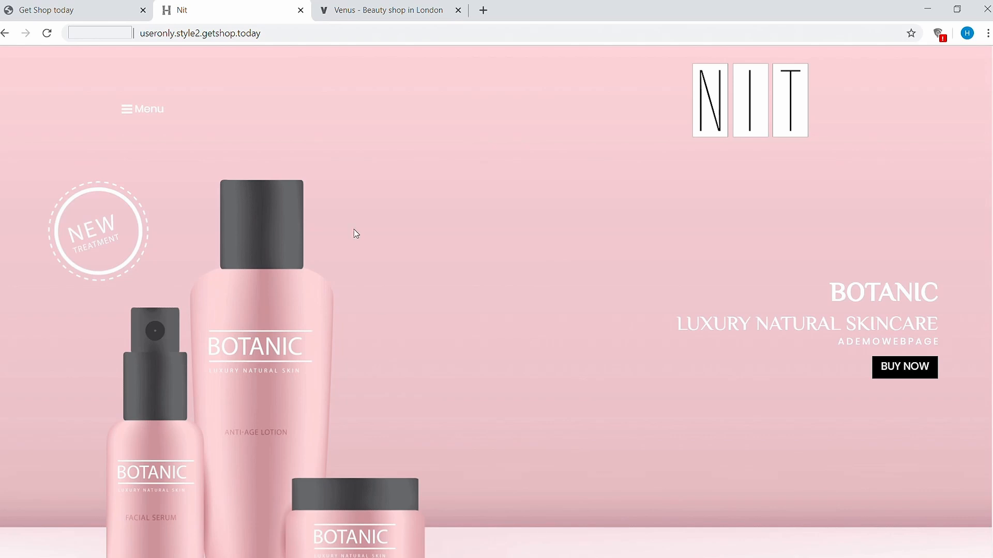
click(96, 19)
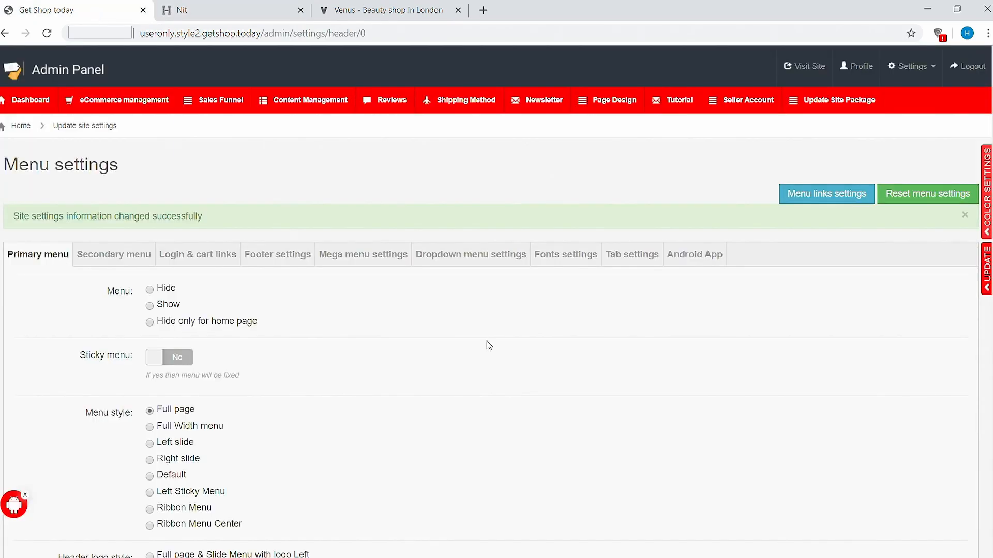
click(920, 69)
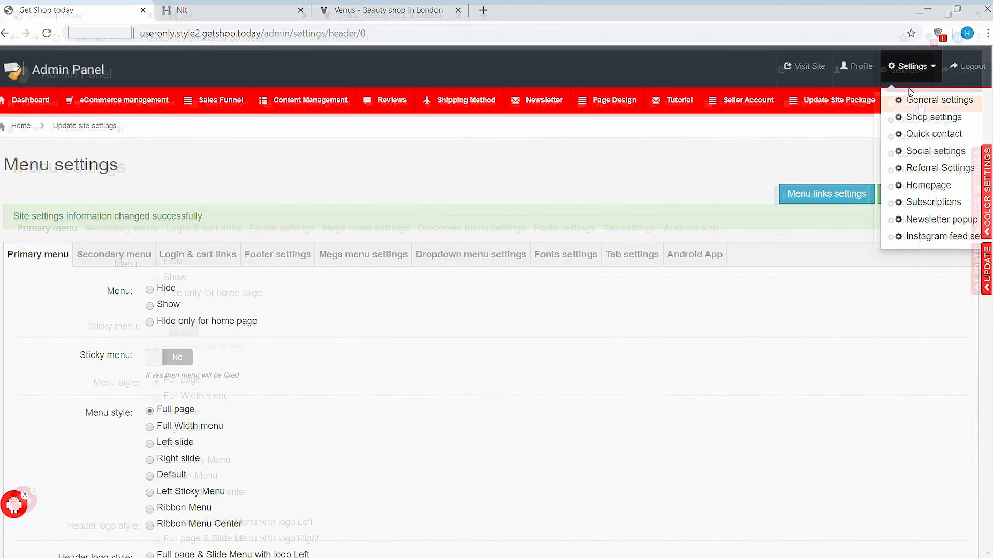
click(899, 100)
scroll(497, 410, down, 10)
scroll(497, 410, down, 20)
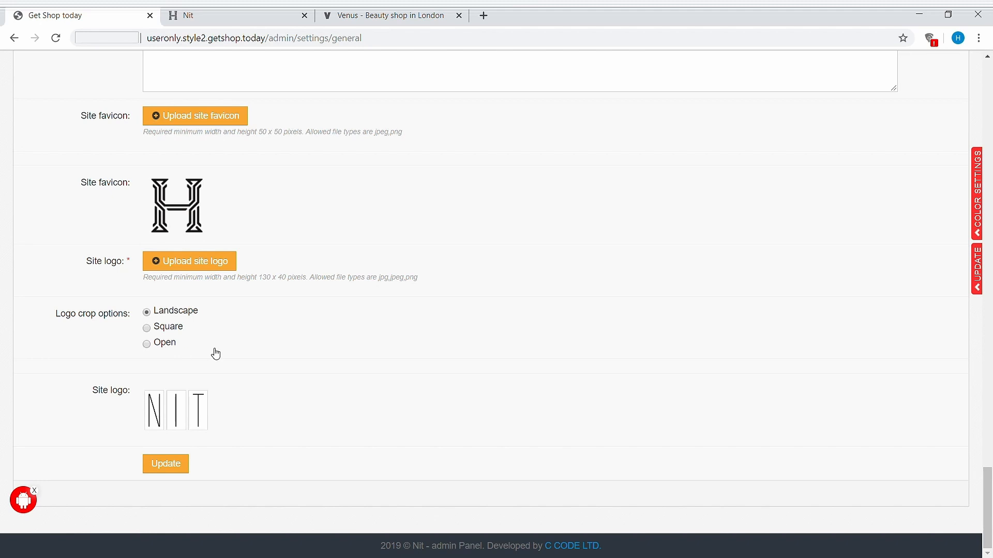
click(147, 344)
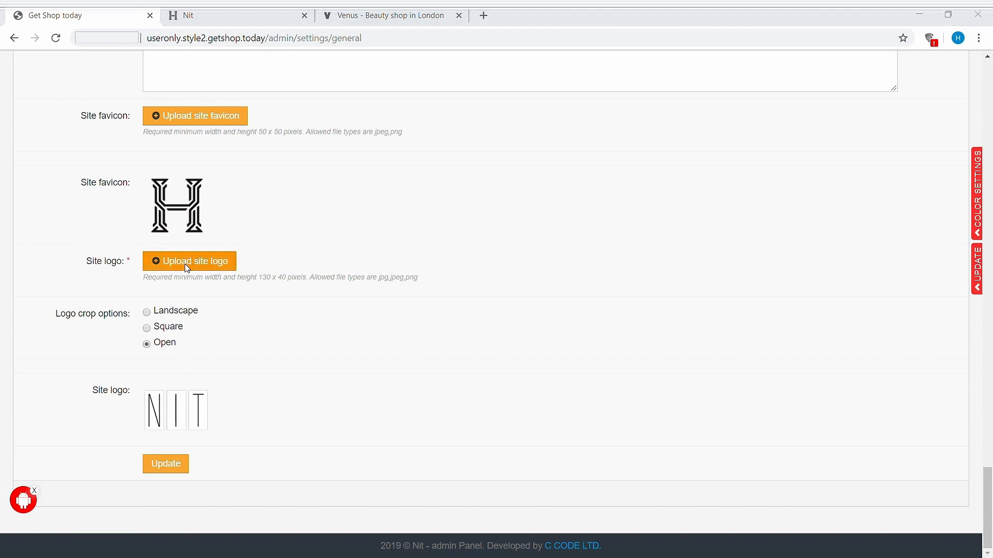
click(150, 113)
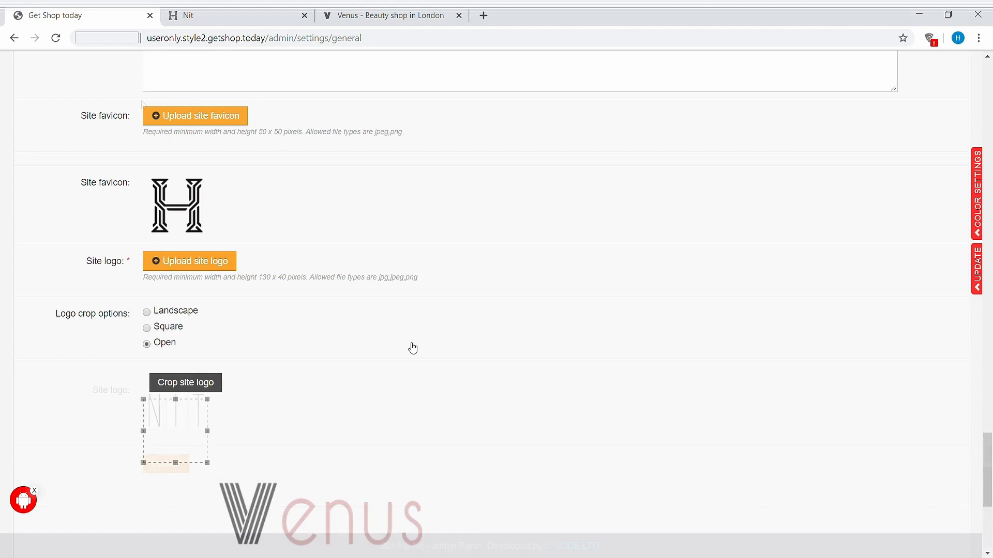
Crop the uploaded site logo with a wide frame around the Venus wordmark and update the general settings
scroll(410, 348, down, 3)
drag(208, 280, 421, 280)
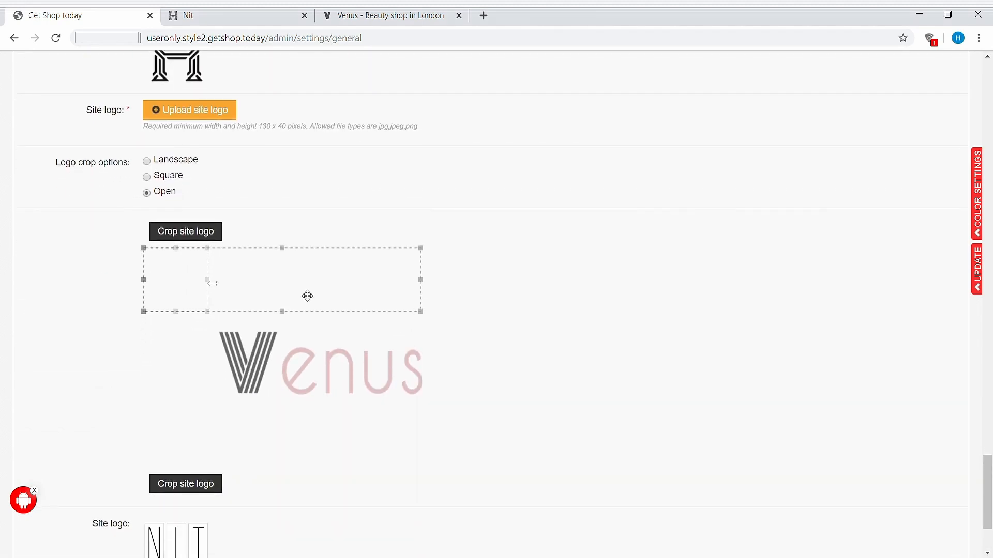
drag(305, 295, 345, 379)
click(204, 486)
click(182, 470)
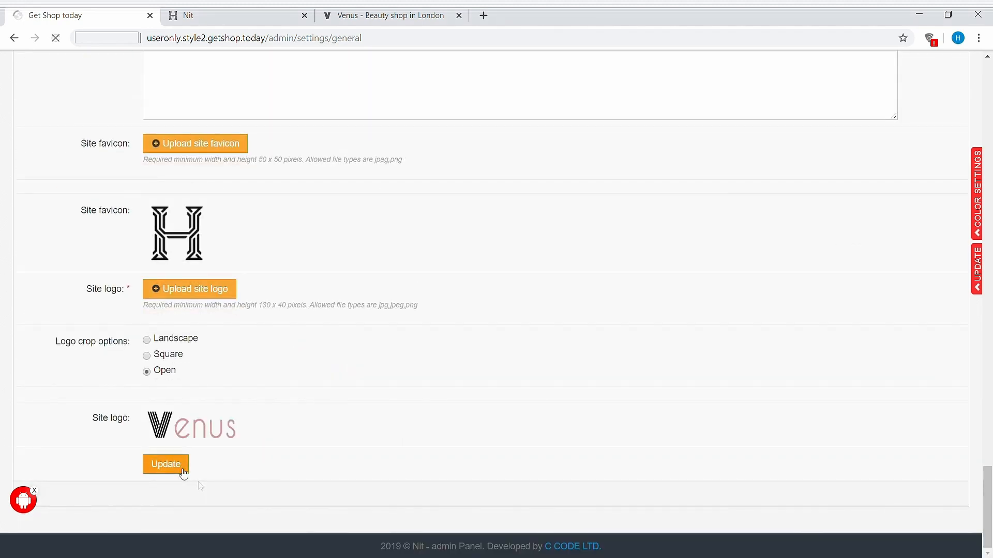
scroll(250, 461, down, 12)
scroll(250, 461, down, 15)
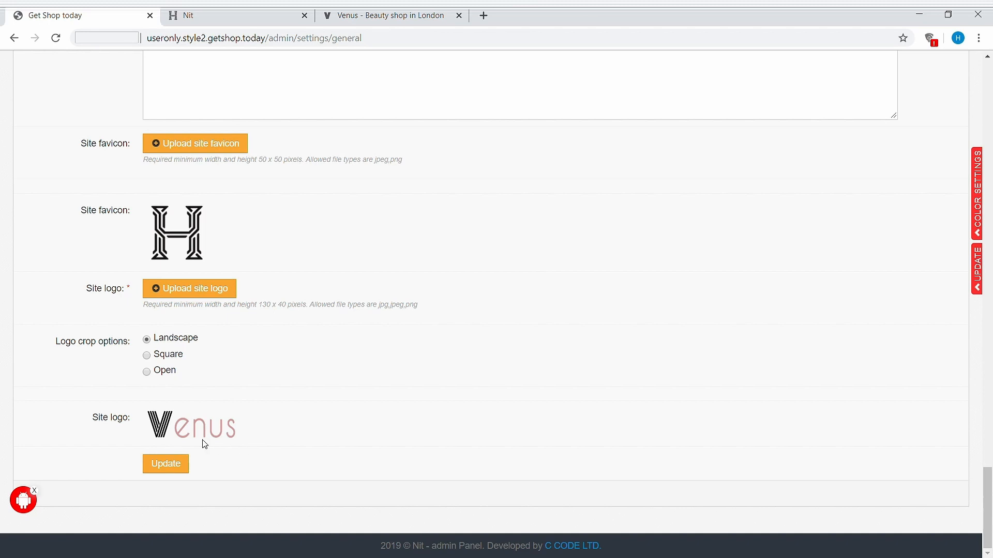
Reload the live Nit page and check the Venus logo in the header and in the full-page menu, closing the menu again
scroll(282, 430, up, 10)
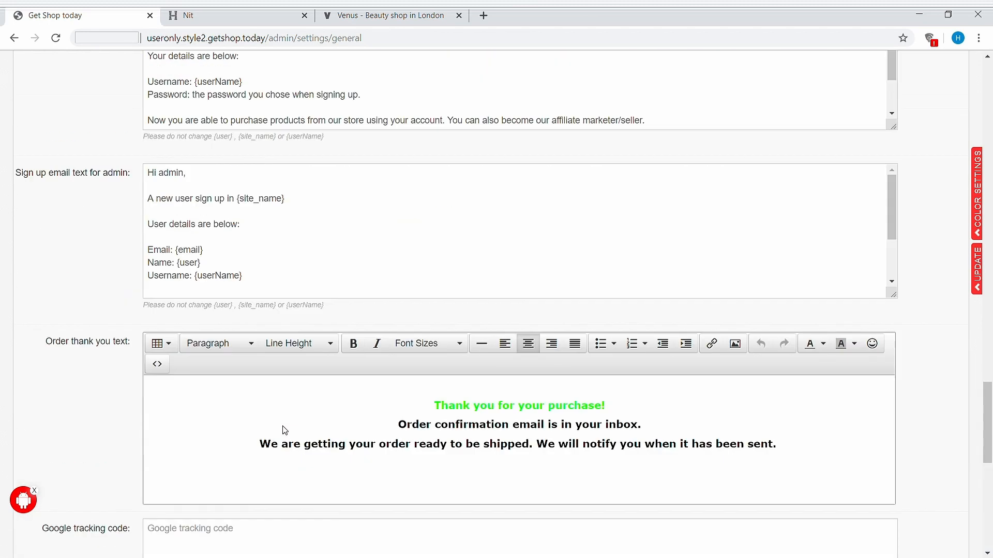
scroll(282, 430, up, 6)
click(207, 16)
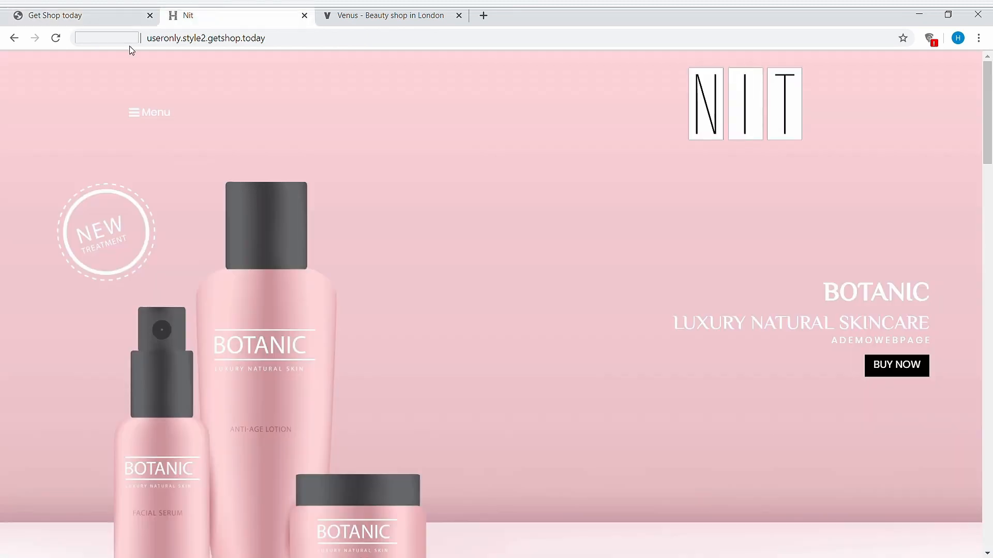
click(56, 38)
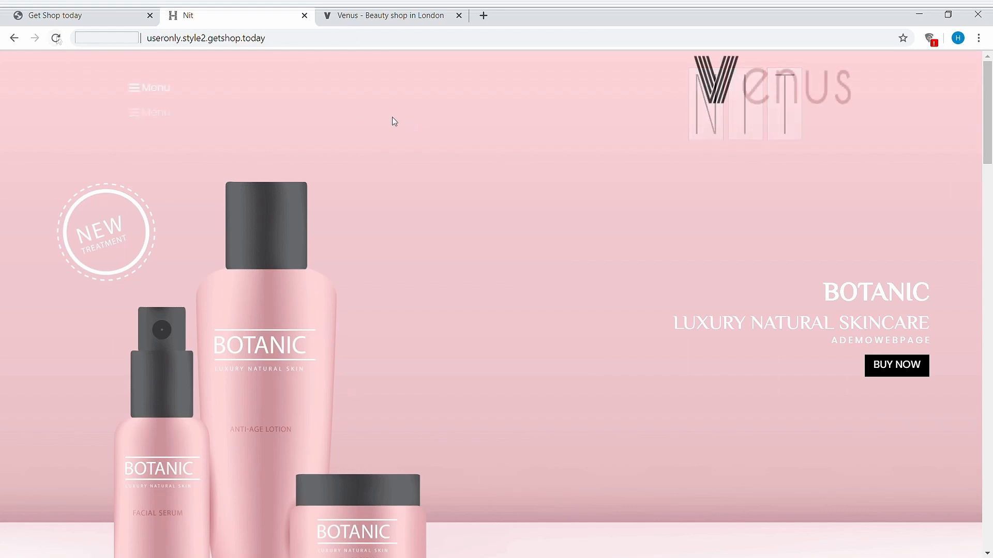
click(160, 91)
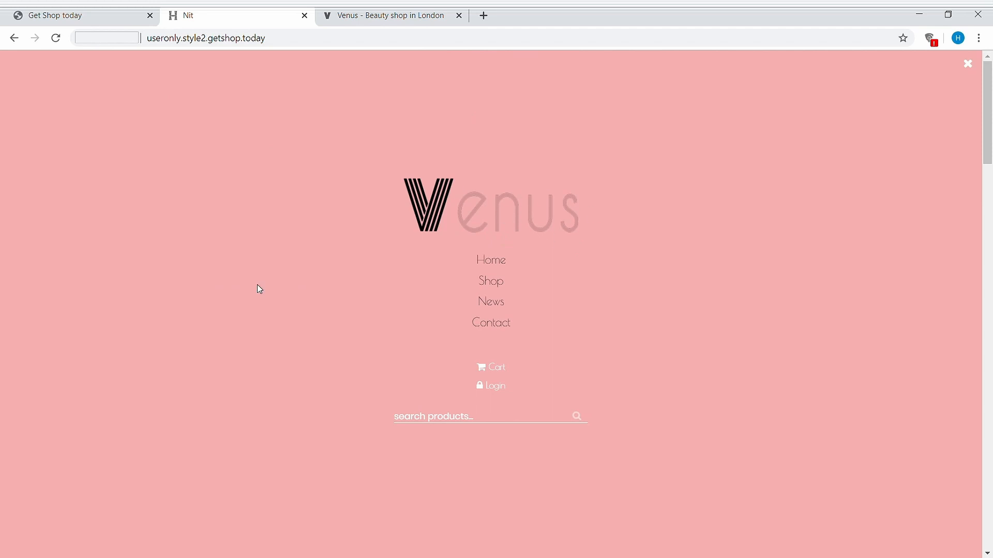
click(967, 64)
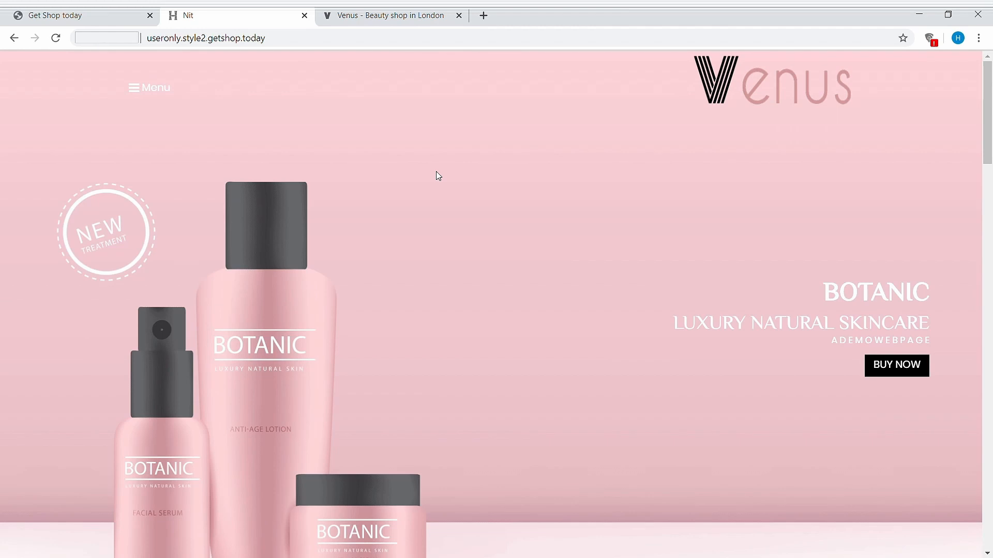